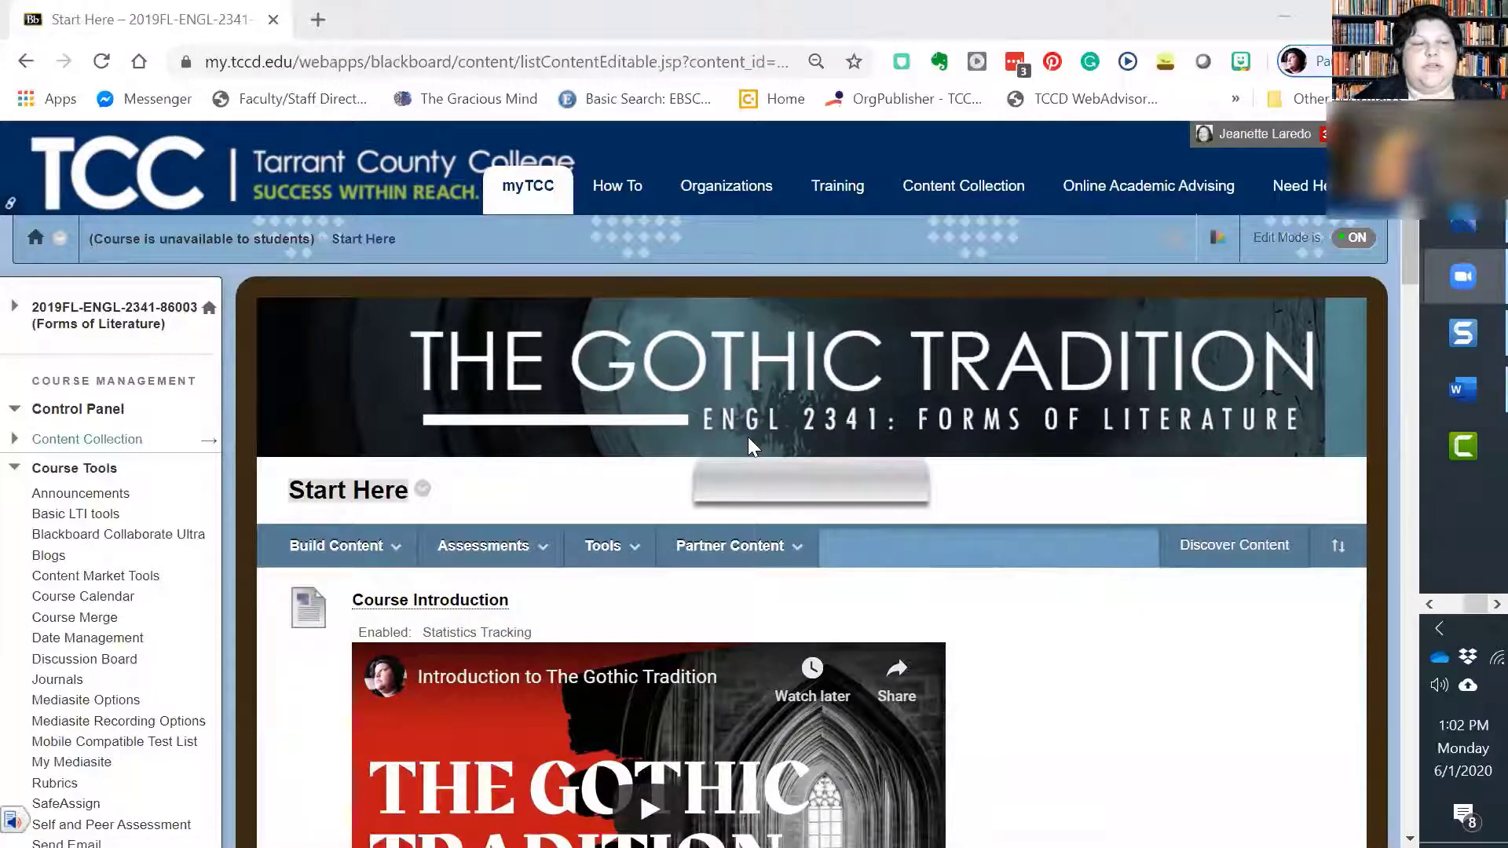
Step: Open the discussion board of course 2019FL-ENGL-2341-86003 and start creating a new forum
{"action": "scroll", "coordinate": [108, 400], "scroll_direction": "down", "scroll_amount": 1}
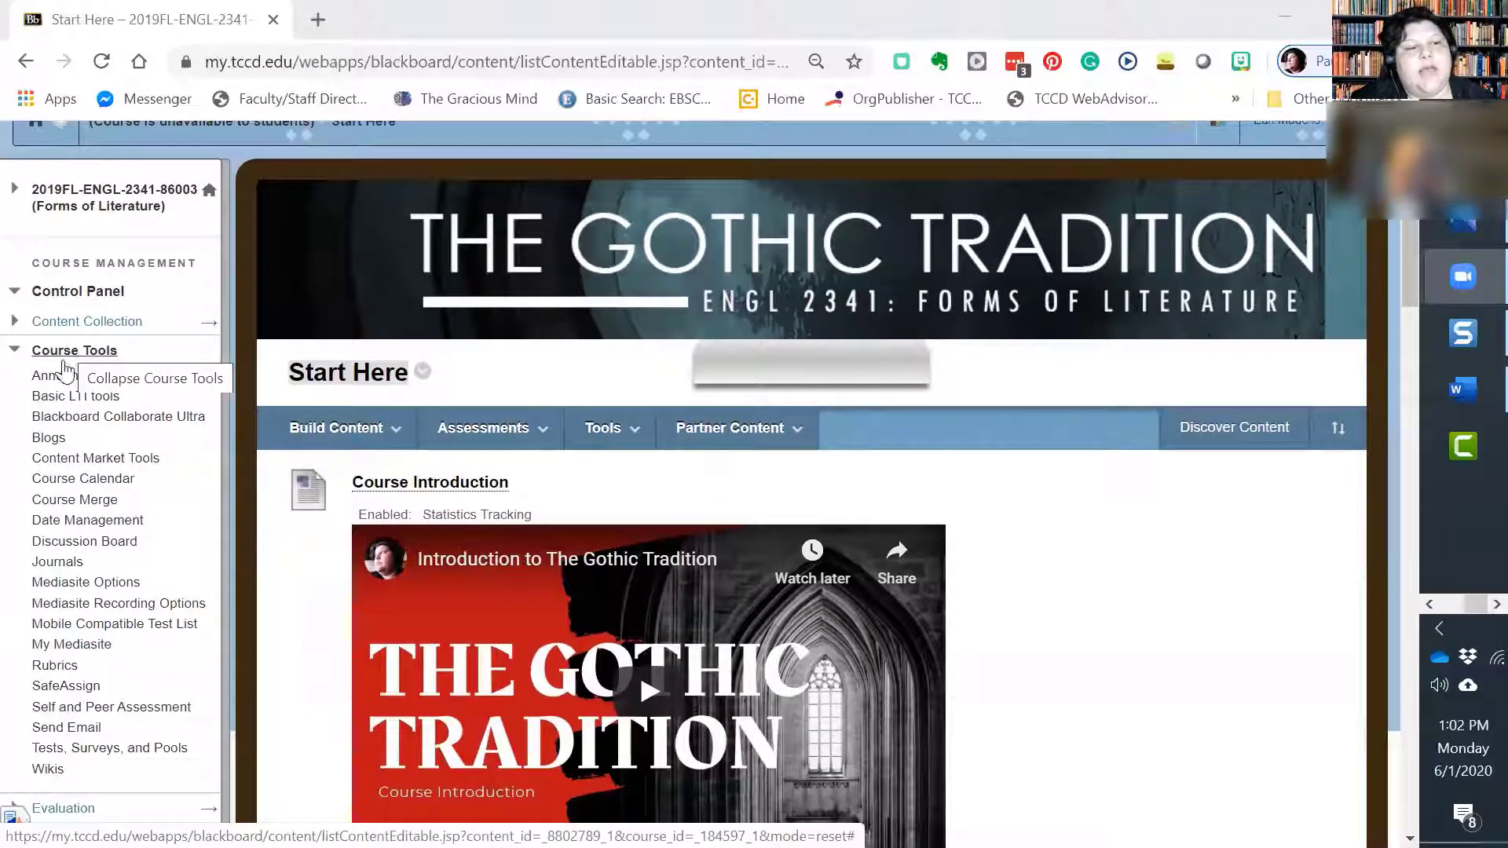
{"action": "left_click", "coordinate": [84, 542]}
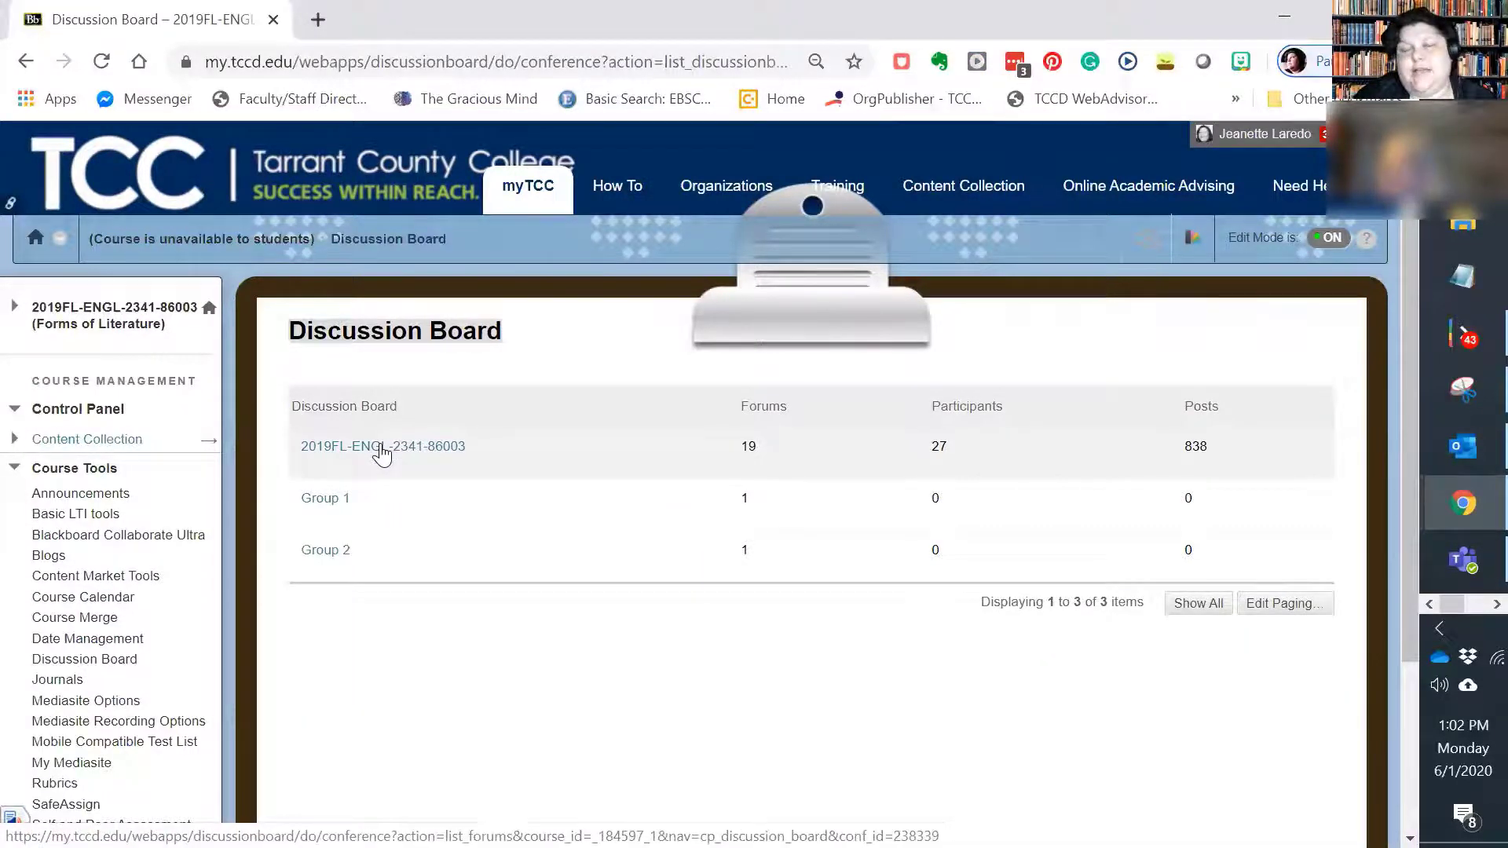
{"action": "left_click", "coordinate": [382, 448]}
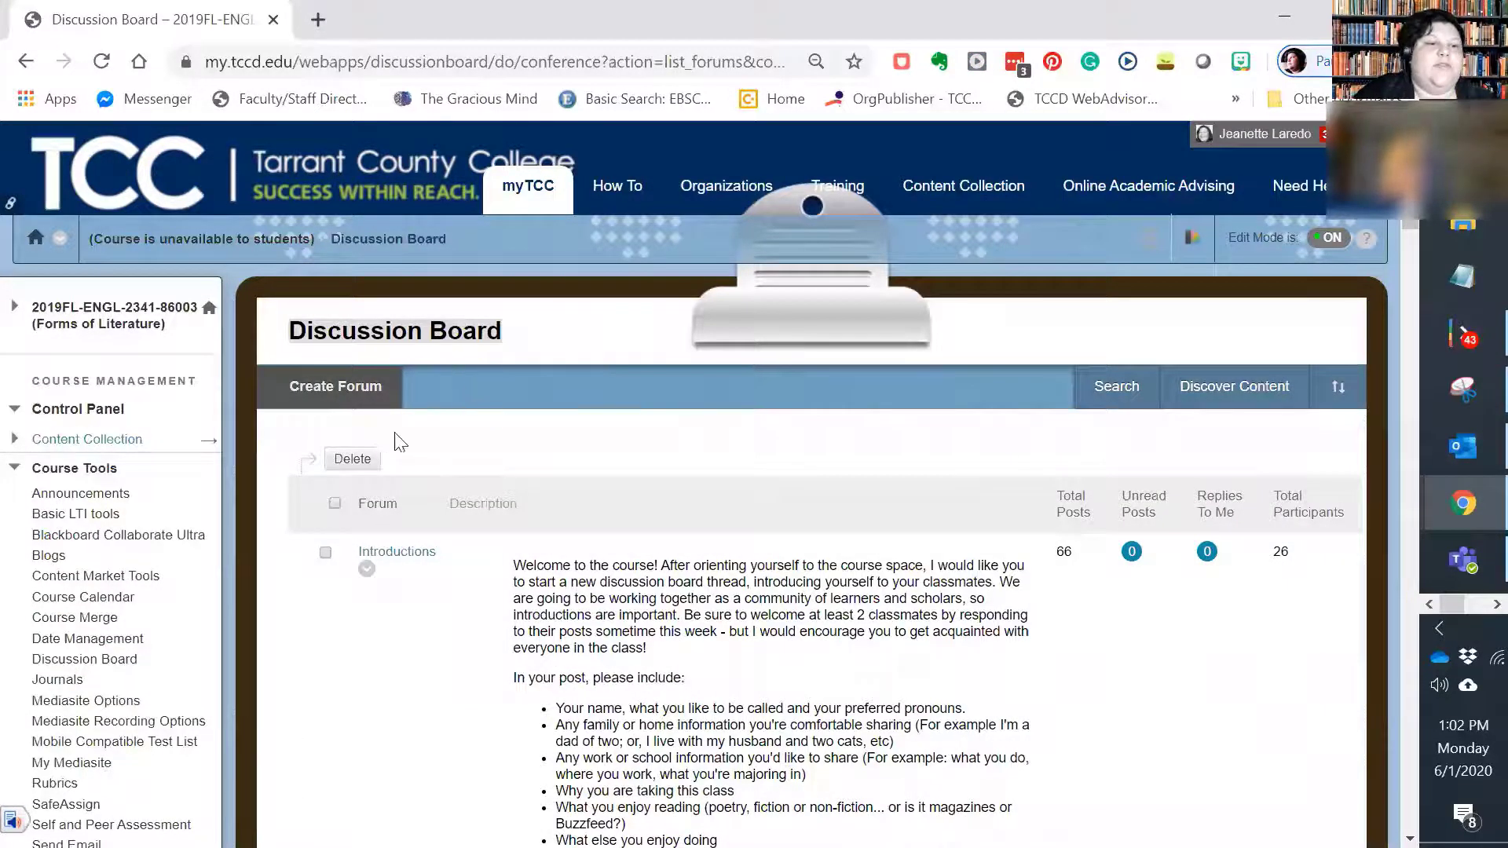
{"action": "left_click", "coordinate": [363, 386]}
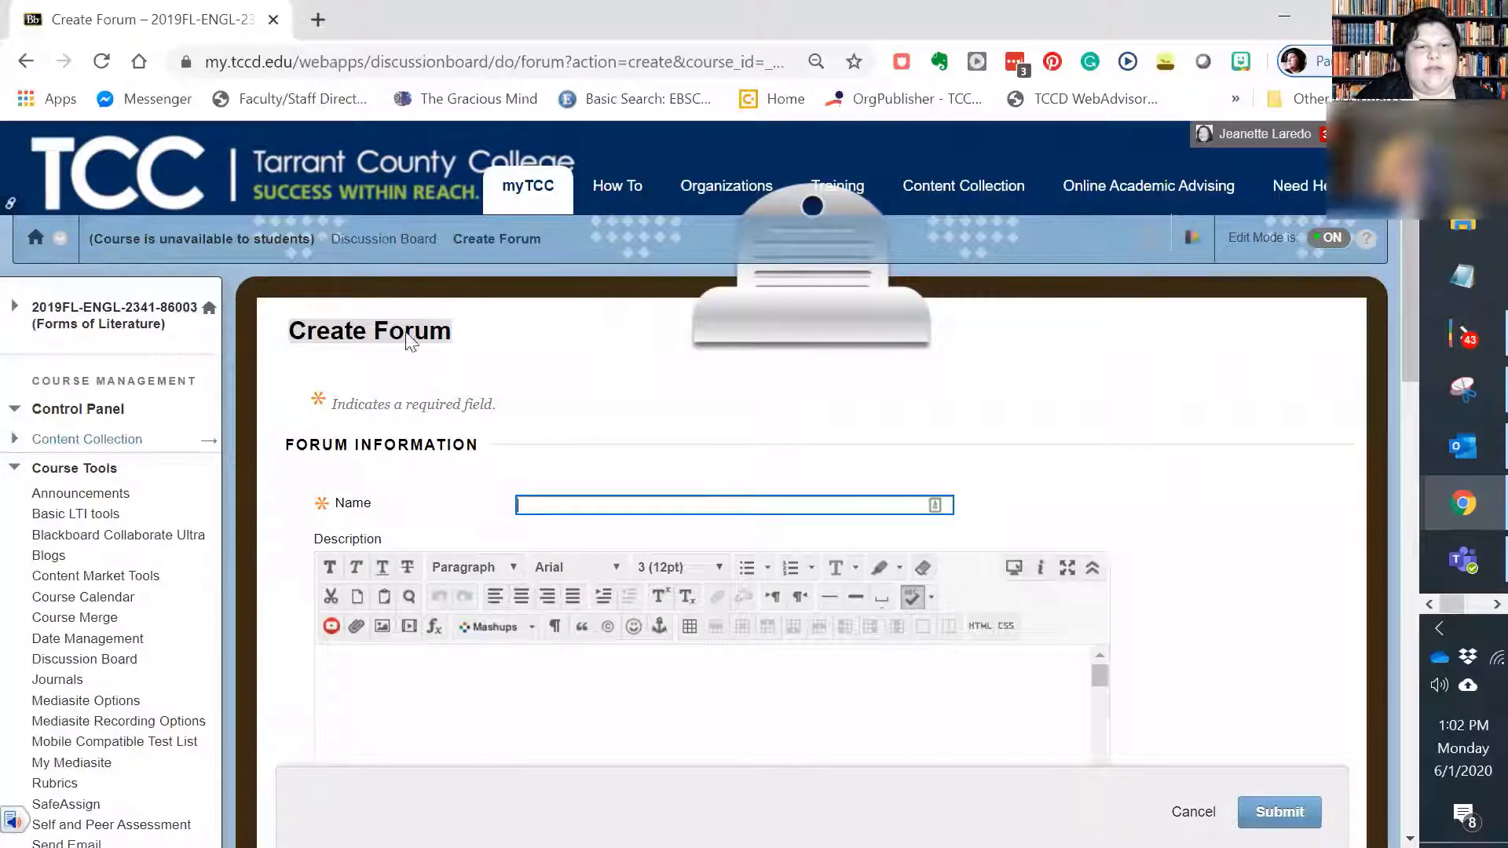
Step: Name the forum "Introductions" and place the text cursor in its description
{"action": "scroll", "coordinate": [579, 488], "scroll_direction": "down", "scroll_amount": 1}
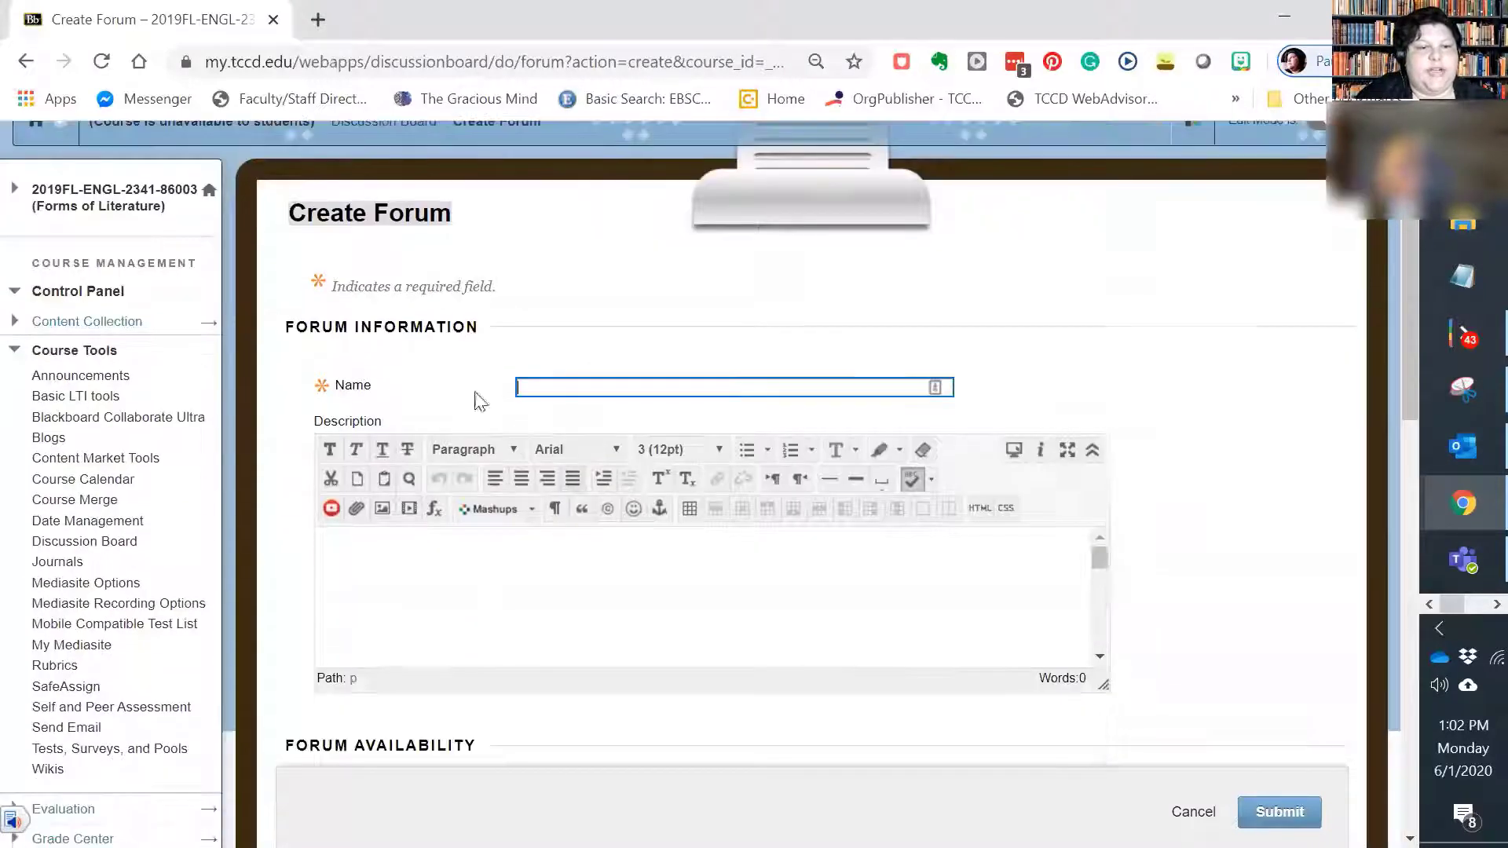
{"action": "left_click", "coordinate": [537, 386]}
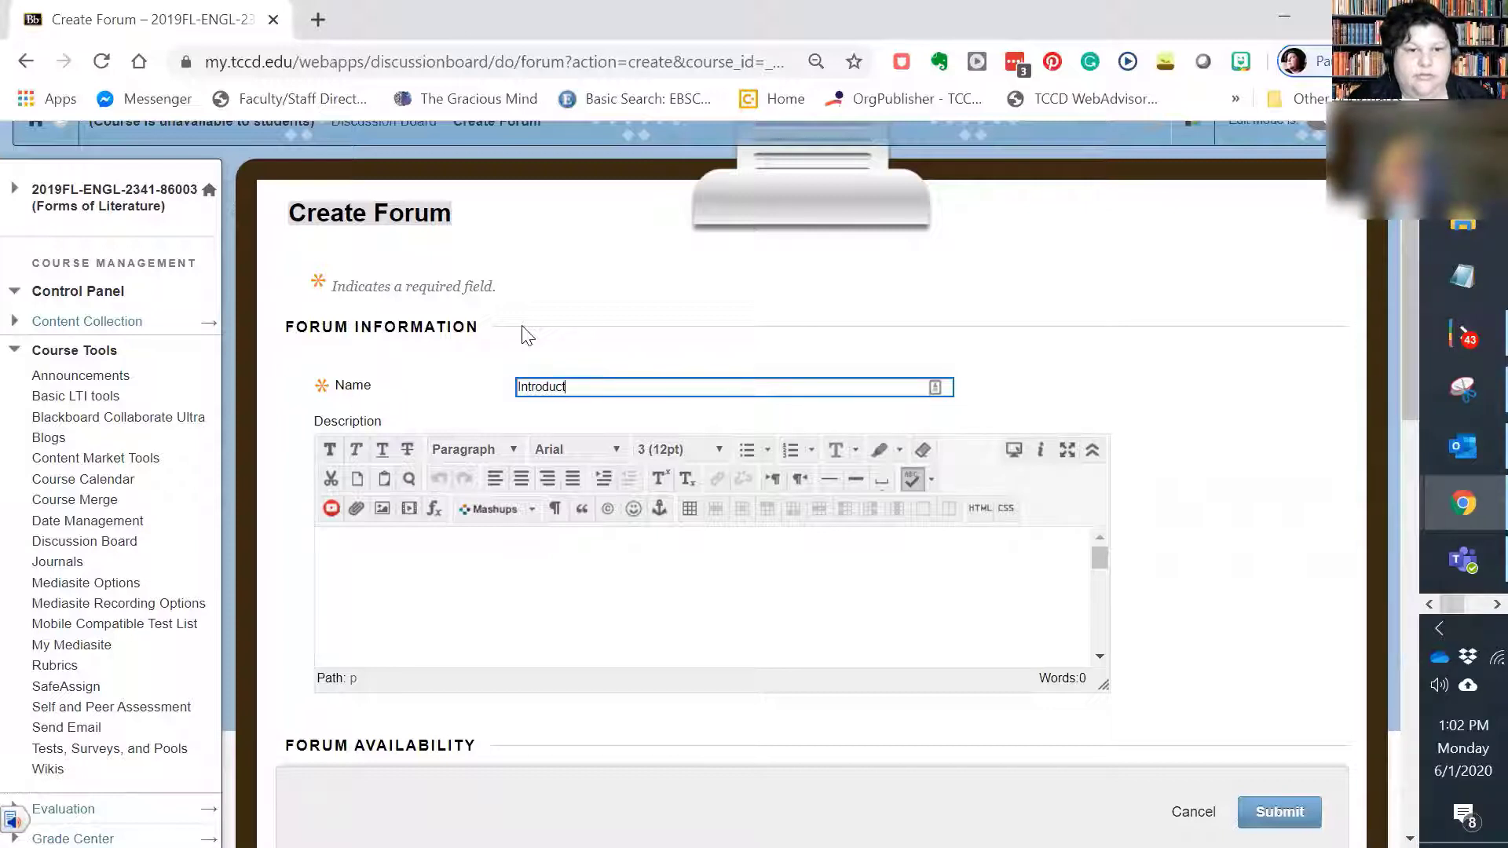
{"action": "left_click", "coordinate": [464, 553]}
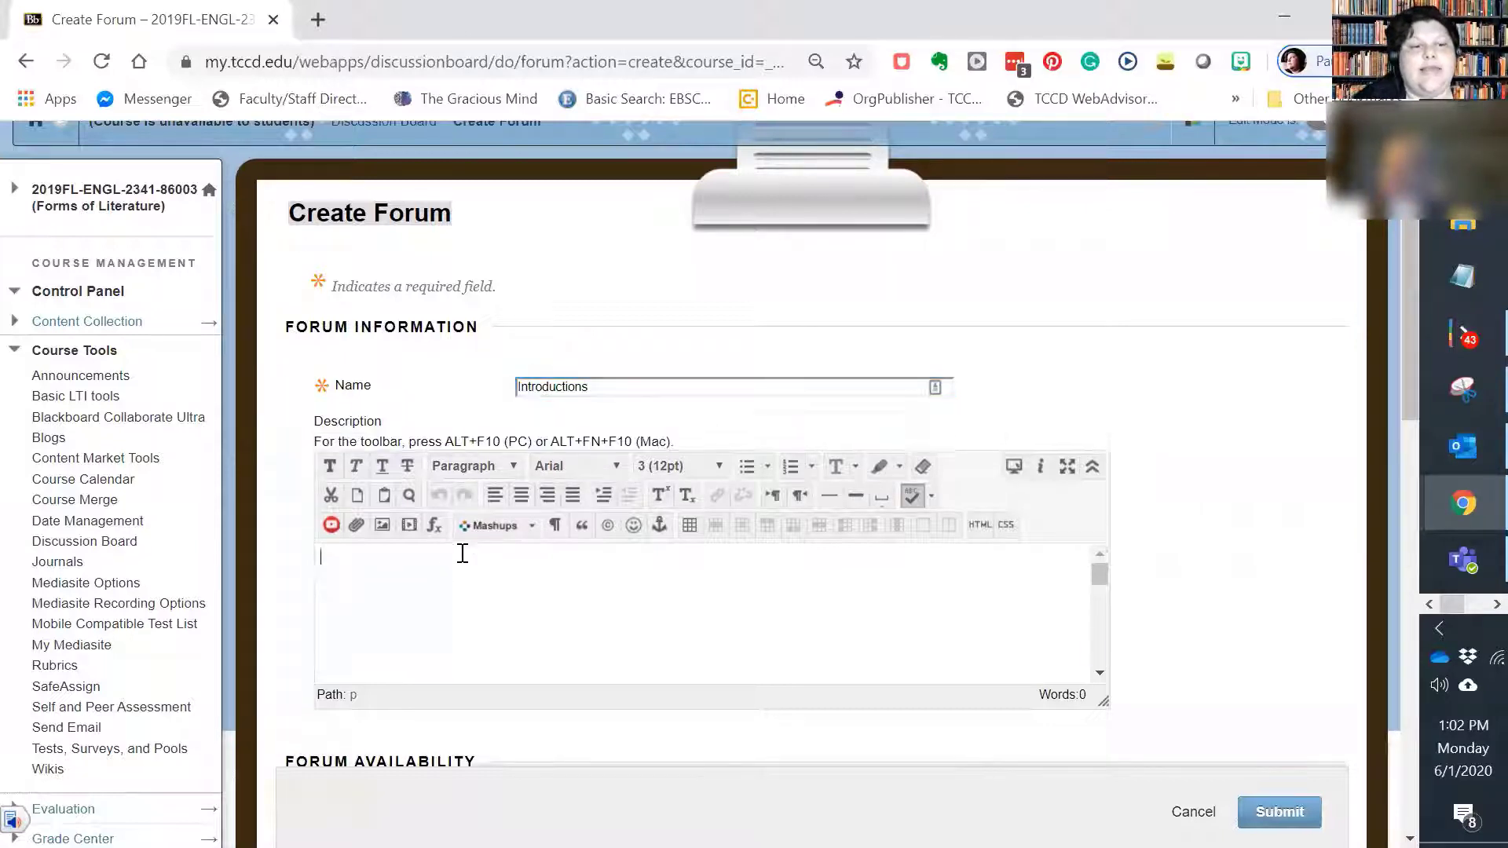
Step: Try to paste the copied introduction prompt into the forum description
{"action": "right_click", "coordinate": [409, 585]}
{"action": "left_click", "coordinate": [450, 635]}
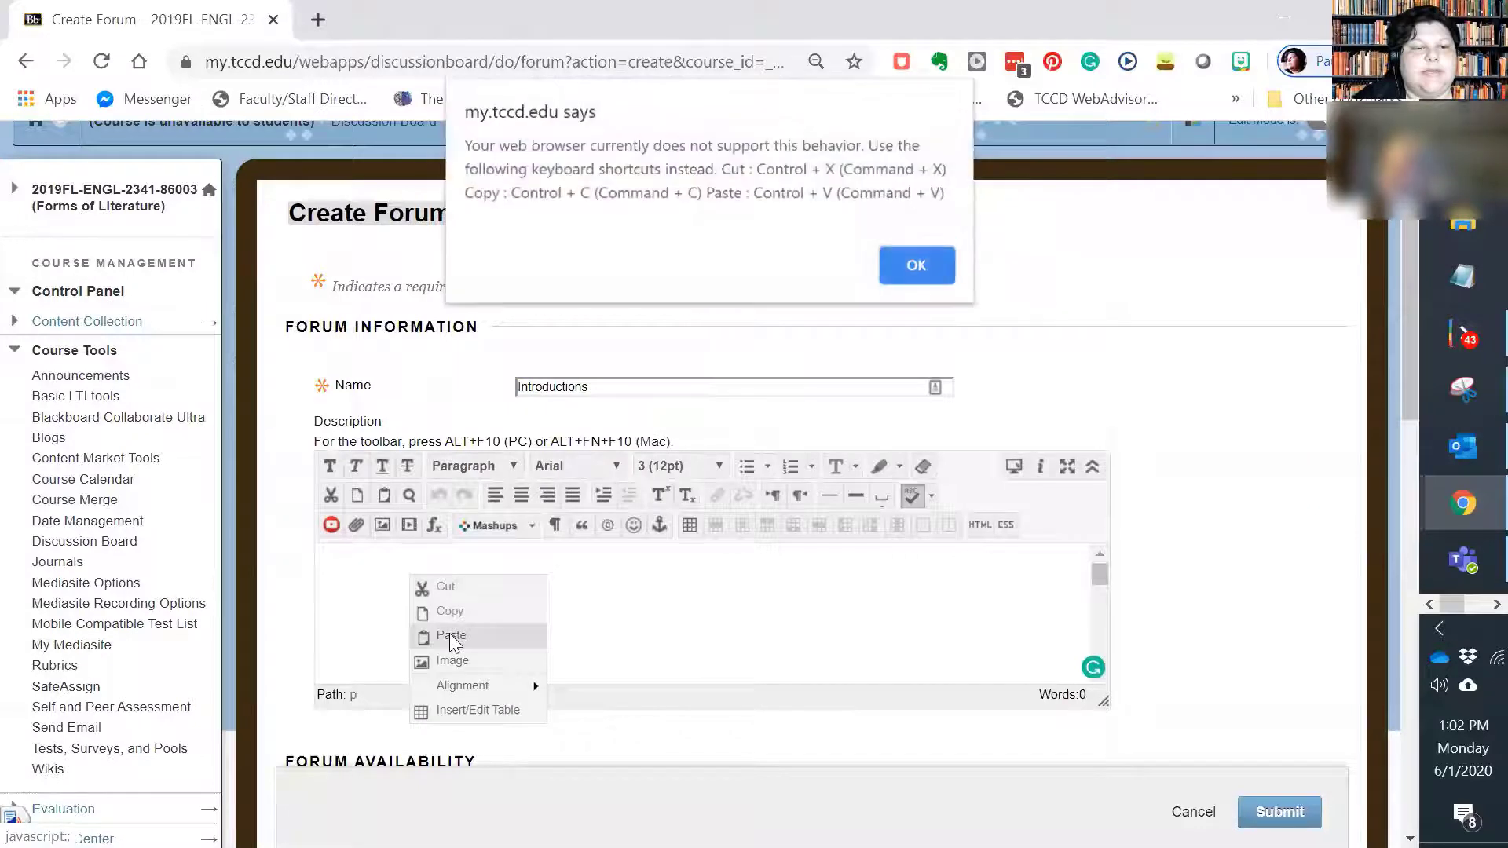
{"action": "left_click", "coordinate": [916, 266]}
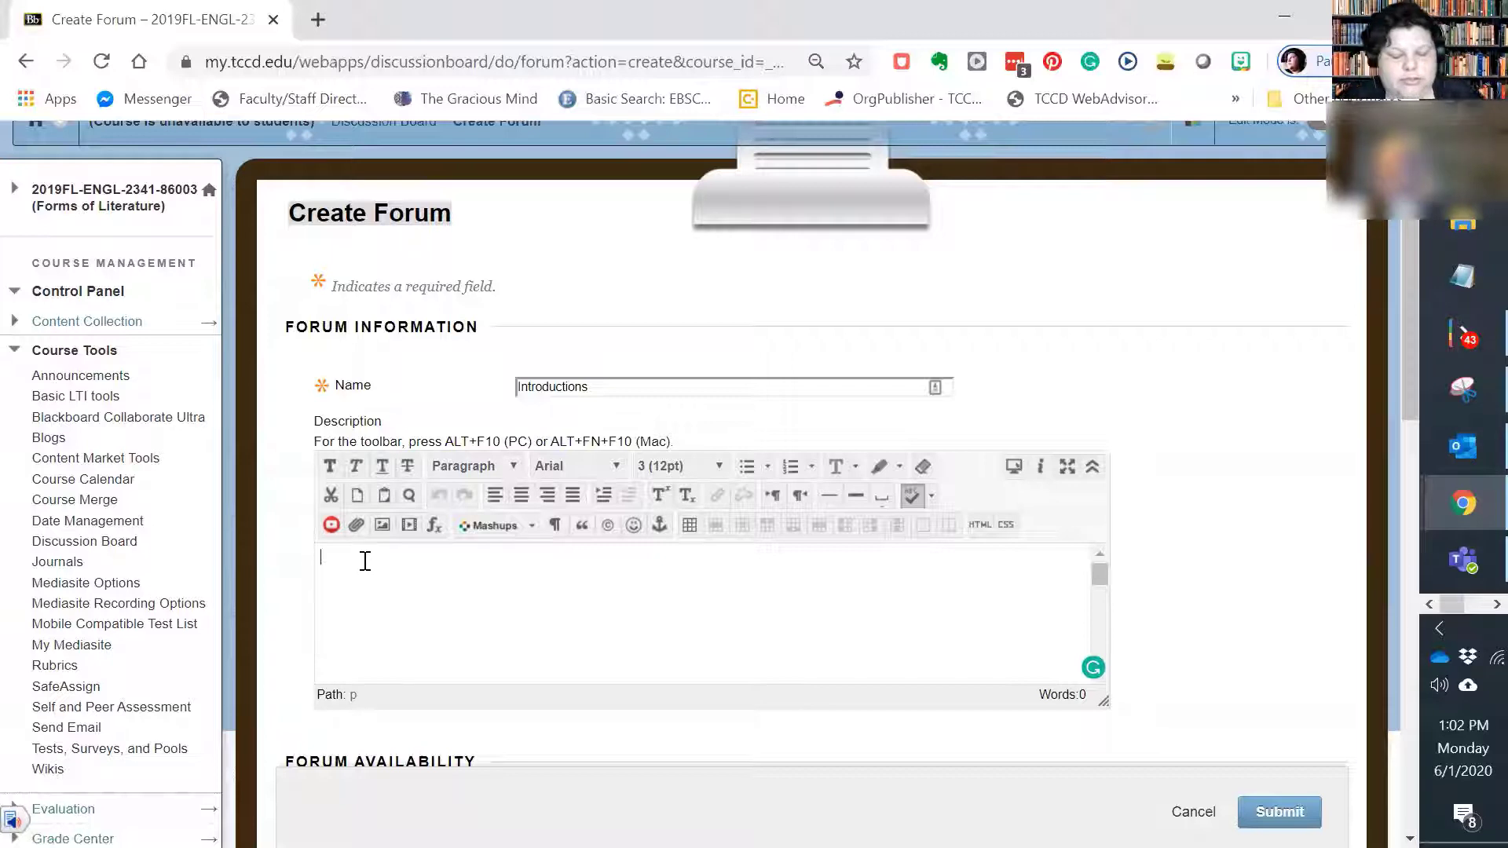
Step: Paste the copied prompt beginning "Welcome to the course!" into the forum description
{"action": "left_click", "coordinate": [365, 561]}
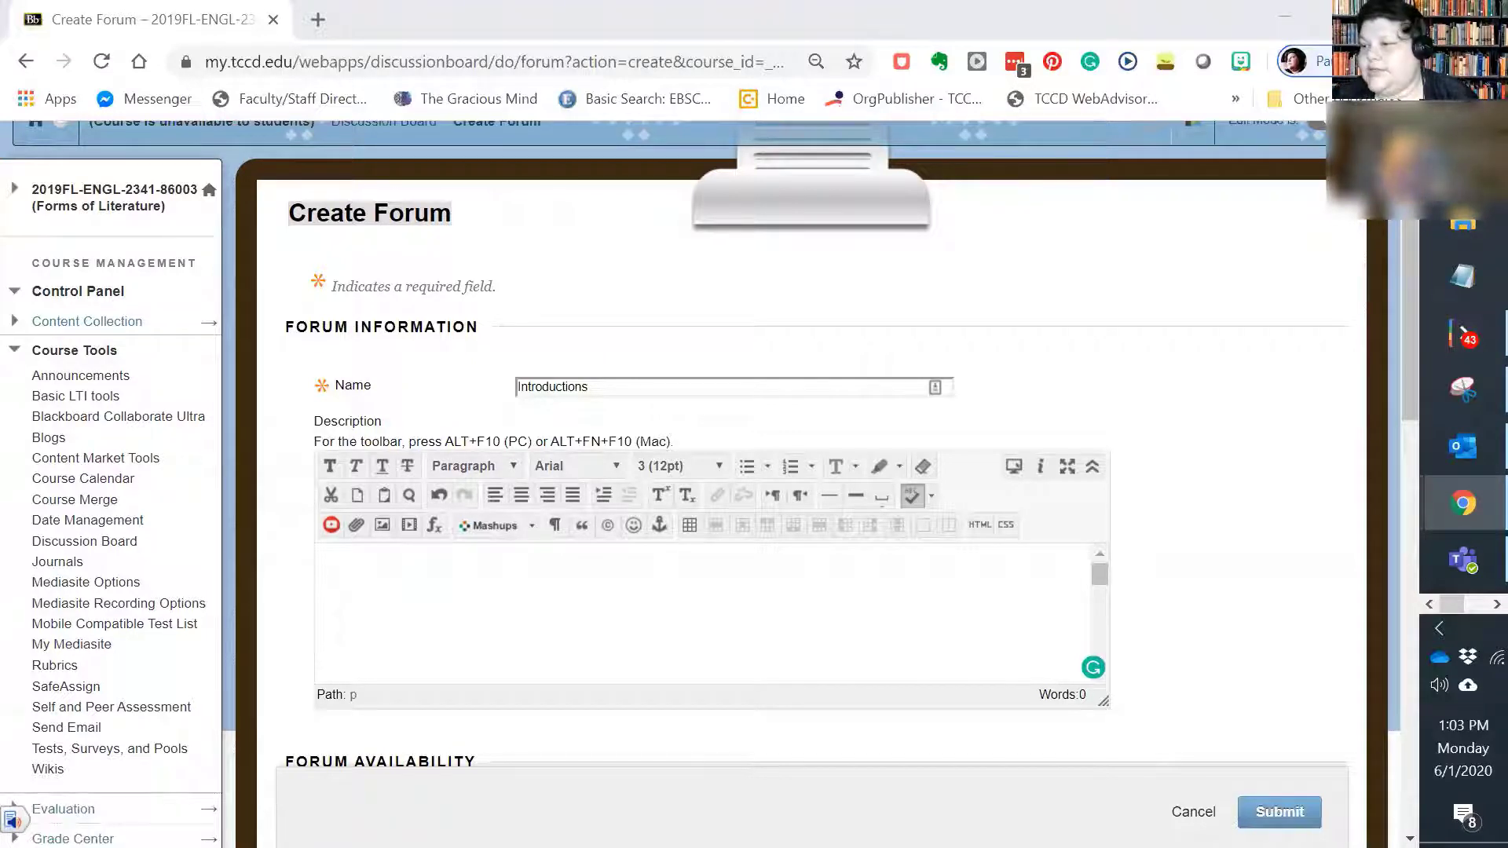
{"action": "left_click", "coordinate": [476, 663]}
{"action": "key", "text": "ctrl+v"}
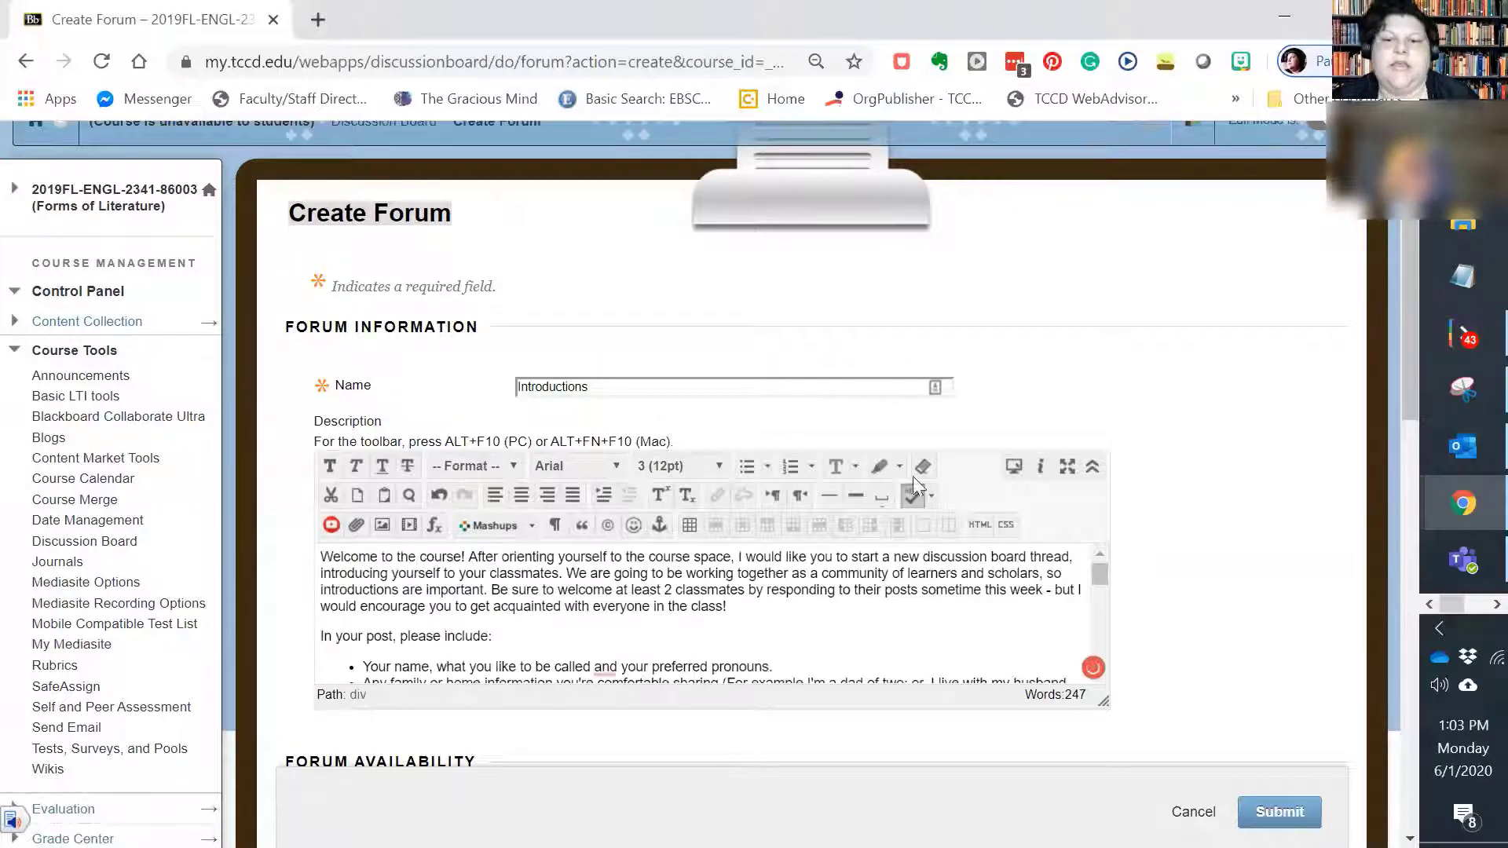
Step: Enlarge the description editor and review the pasted prompt from the welcome paragraph through the list to the closing reminder
{"action": "scroll", "coordinate": [1099, 629], "scroll_direction": "up", "scroll_amount": 2}
{"action": "scroll", "coordinate": [1105, 659], "scroll_direction": "down", "scroll_amount": 3}
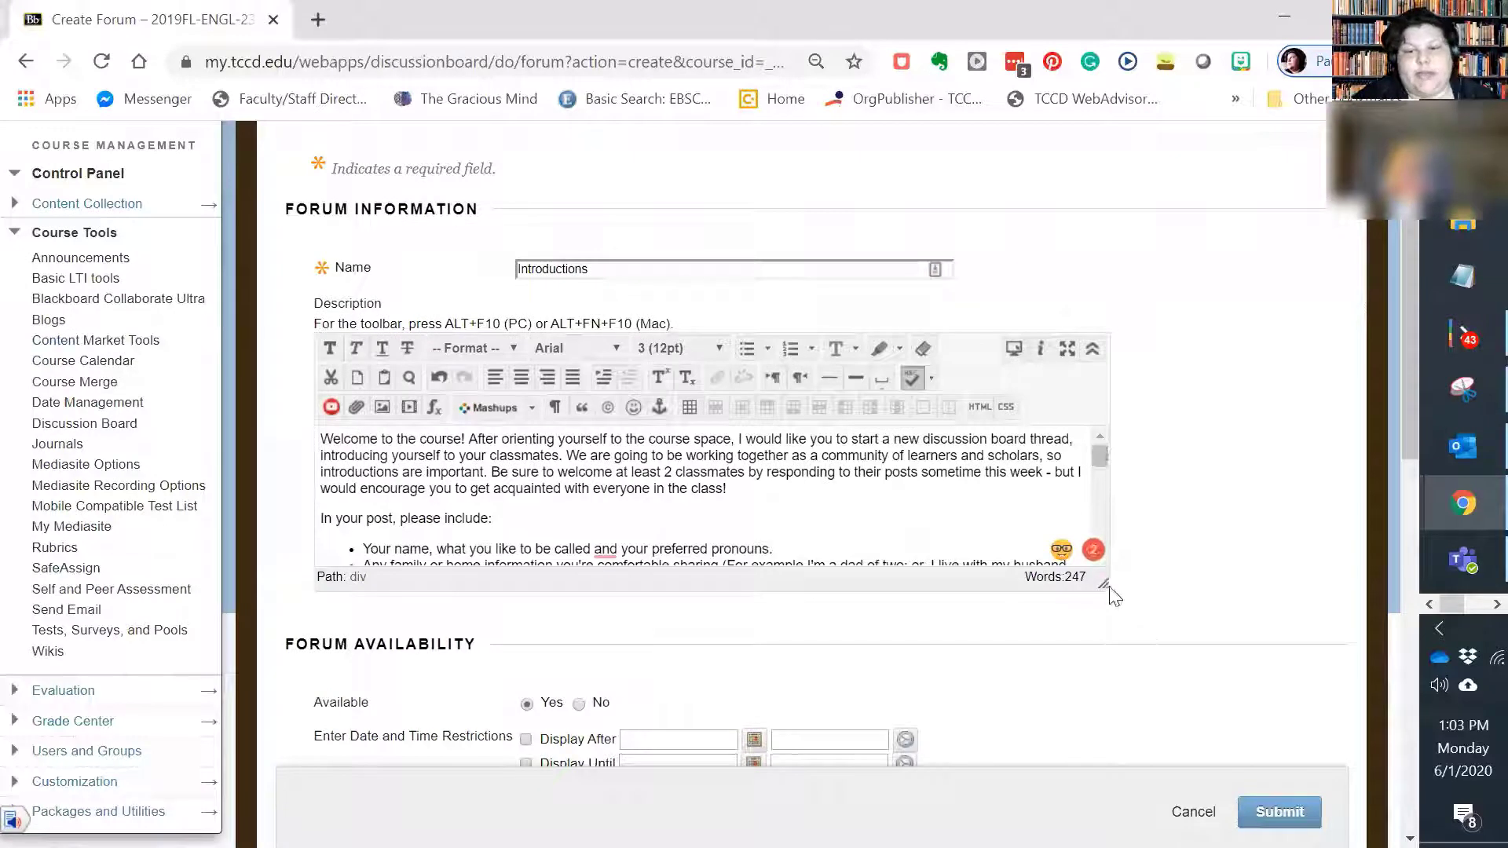
{"action": "left_click_drag", "start_coordinate": [1103, 582], "coordinate": [1260, 684]}
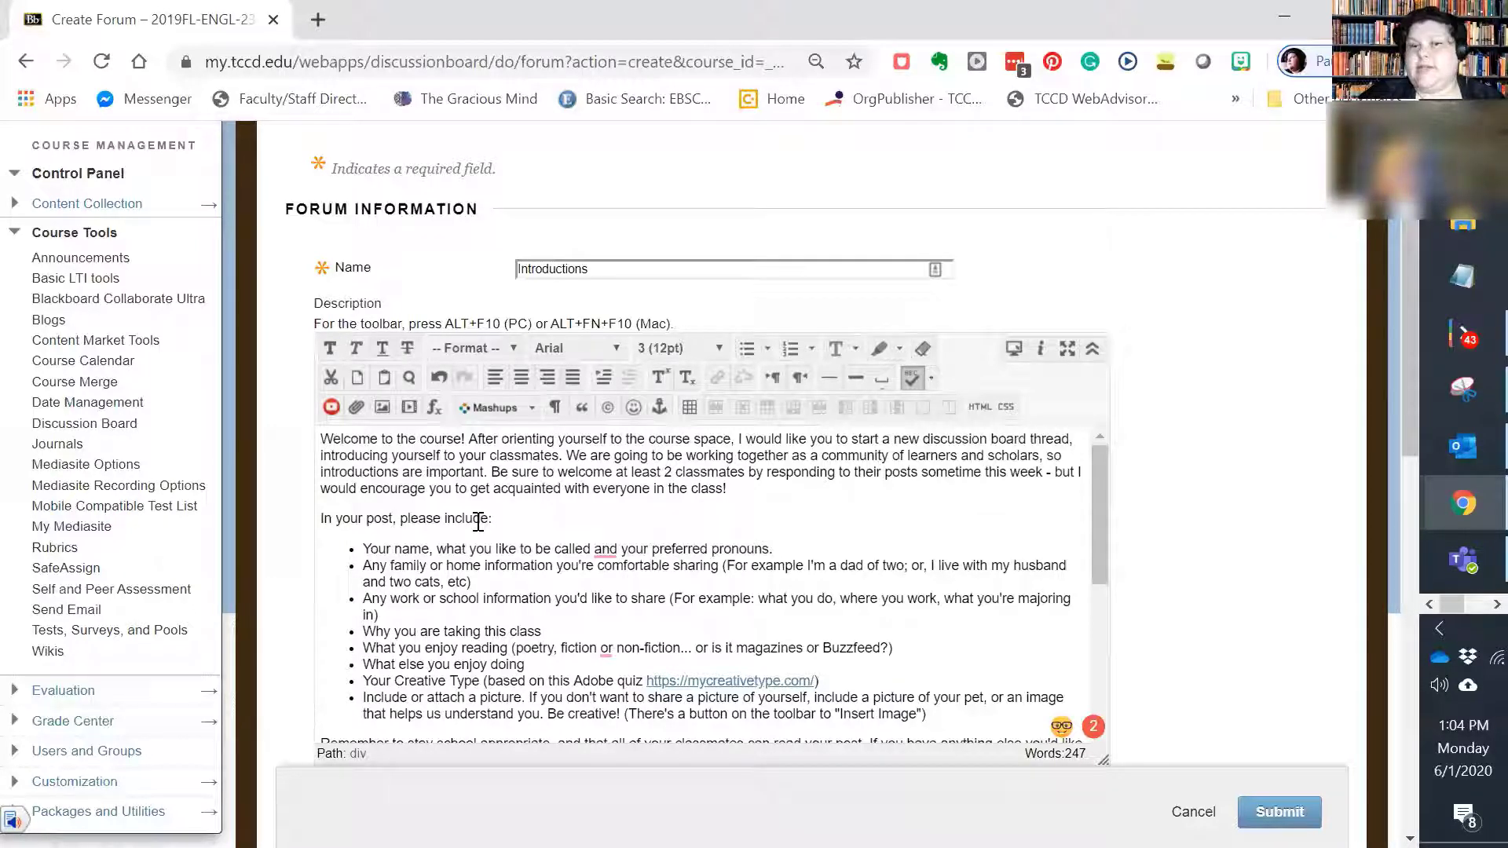
{"action": "scroll", "coordinate": [566, 565], "scroll_direction": "down", "scroll_amount": 3}
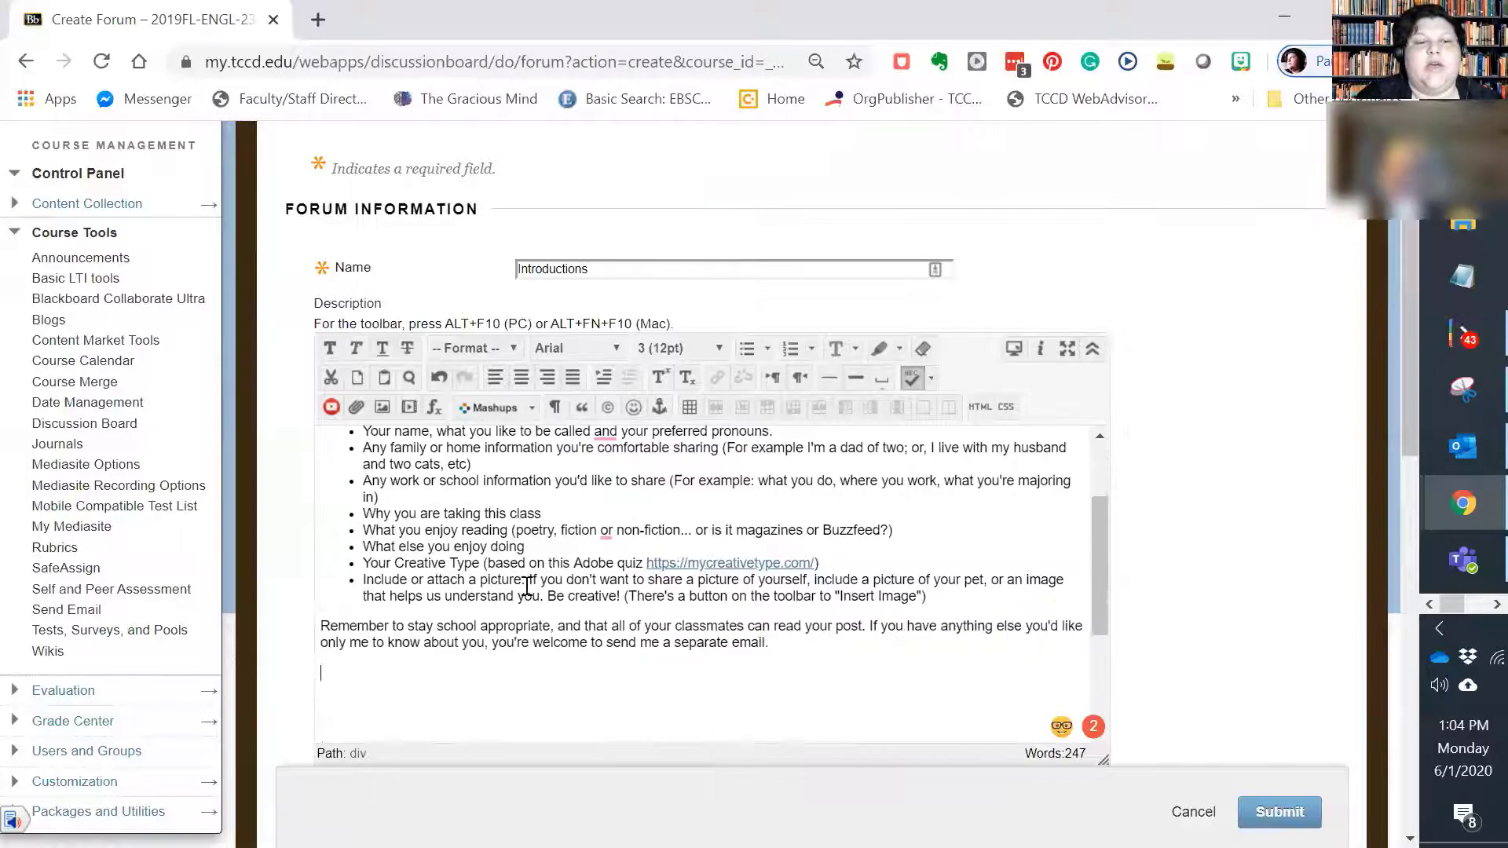
{"action": "scroll", "coordinate": [392, 541], "scroll_direction": "up", "scroll_amount": 3}
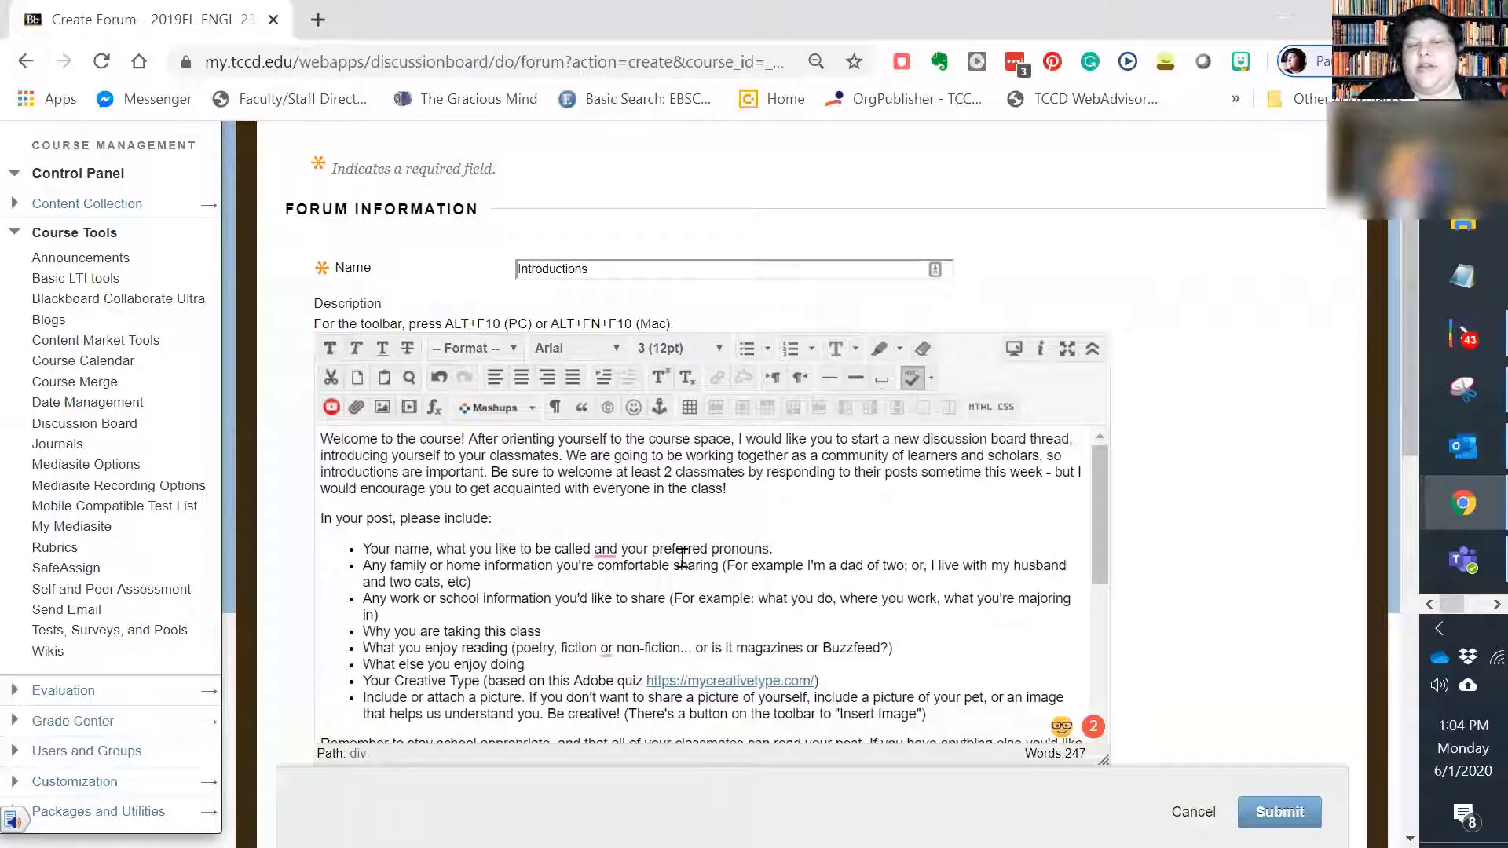
{"action": "scroll", "coordinate": [731, 567], "scroll_direction": "down", "scroll_amount": 3}
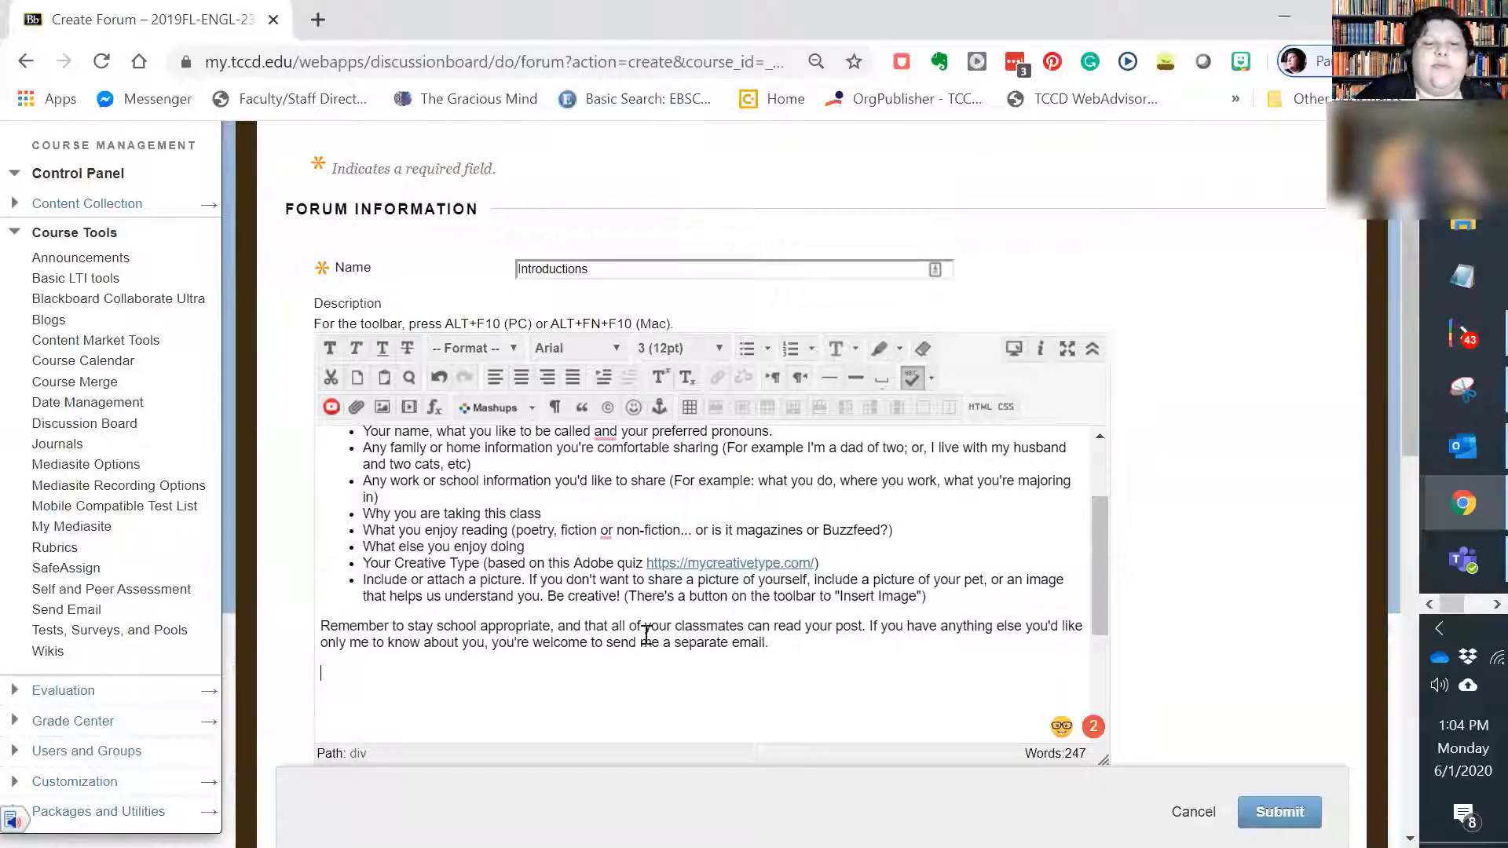
{"action": "left_click", "coordinate": [821, 638]}
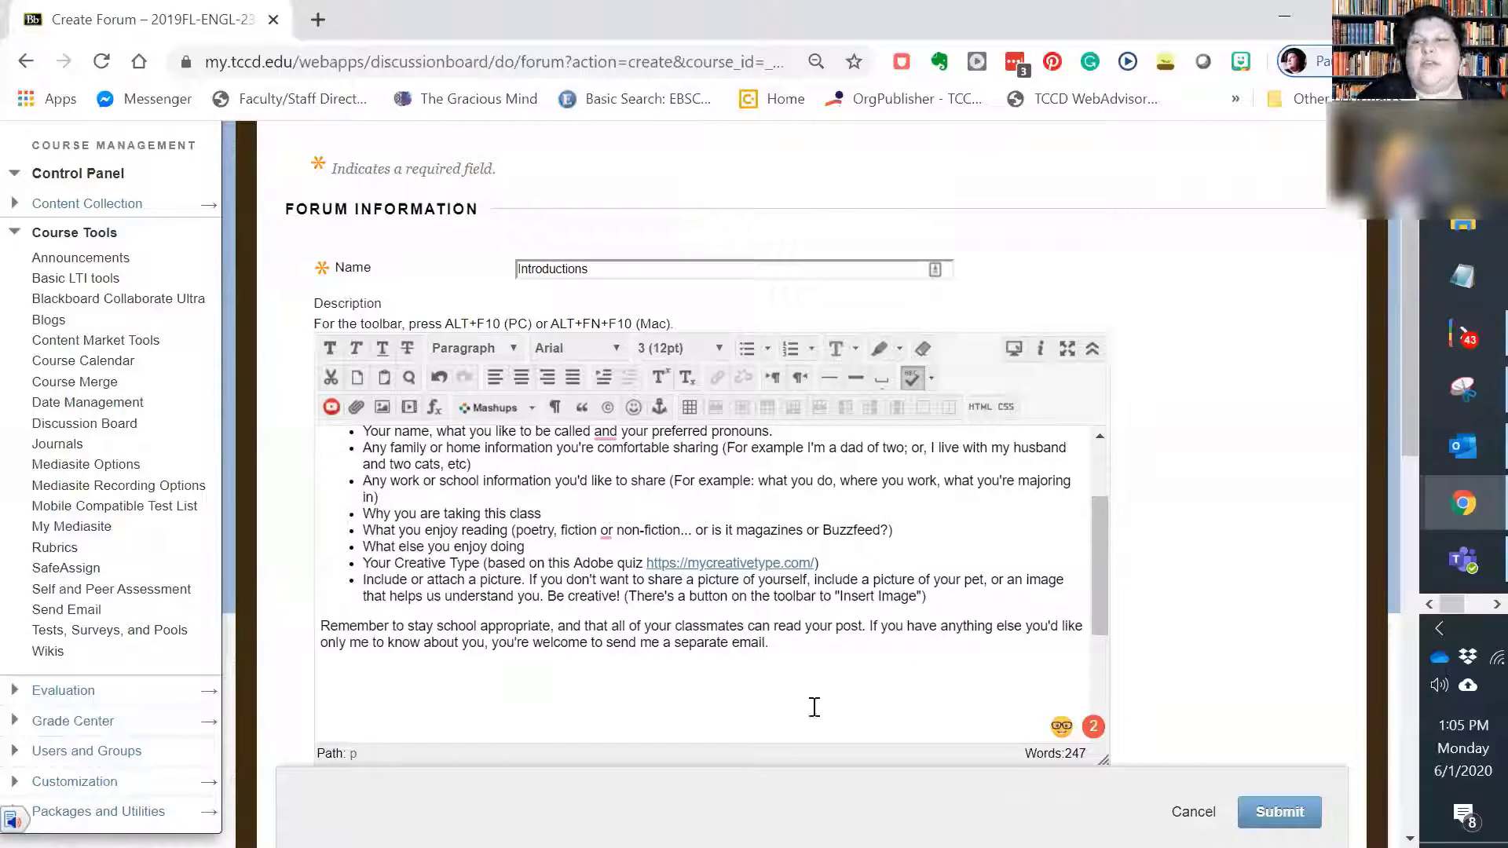
Step: Make the discussion forum graded as a whole, with 100 points possible
{"action": "scroll", "coordinate": [1047, 629], "scroll_direction": "down", "scroll_amount": 3}
{"action": "scroll", "coordinate": [1049, 633], "scroll_direction": "down", "scroll_amount": 6}
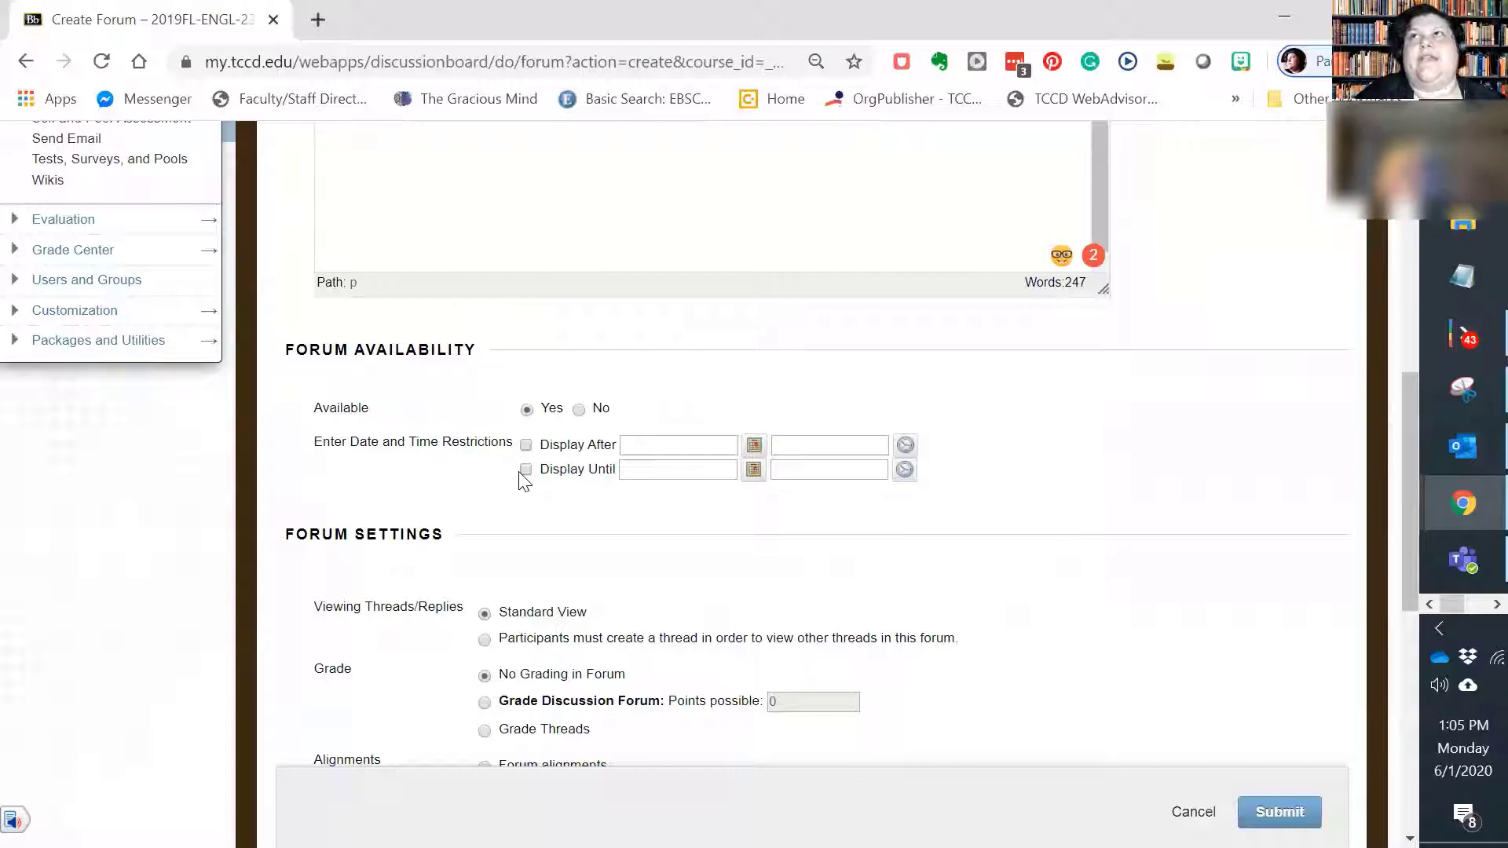
{"action": "scroll", "coordinate": [529, 529], "scroll_direction": "down", "scroll_amount": 3}
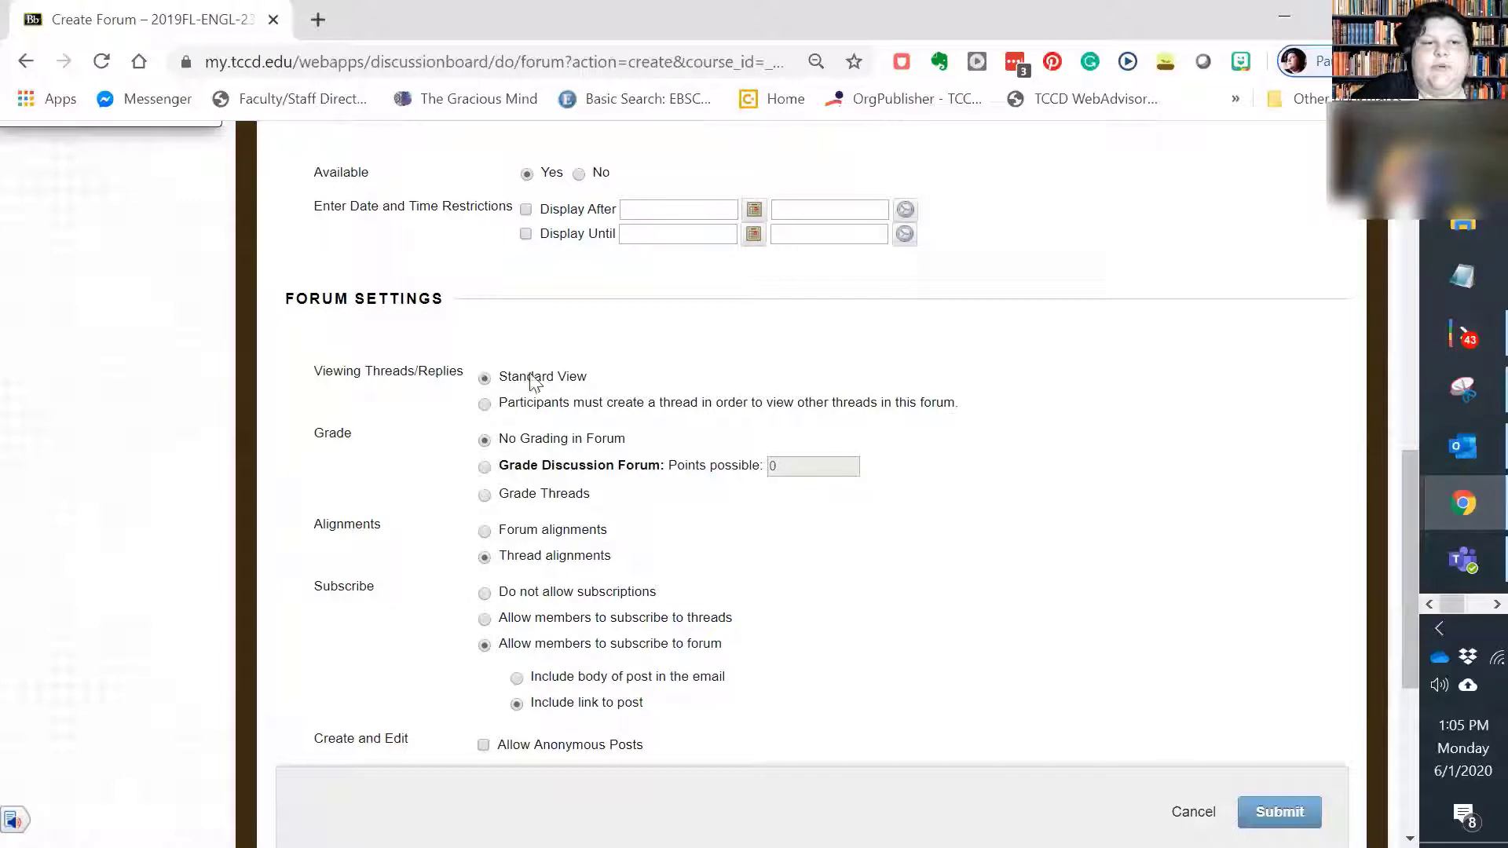
{"action": "left_click", "coordinate": [485, 469]}
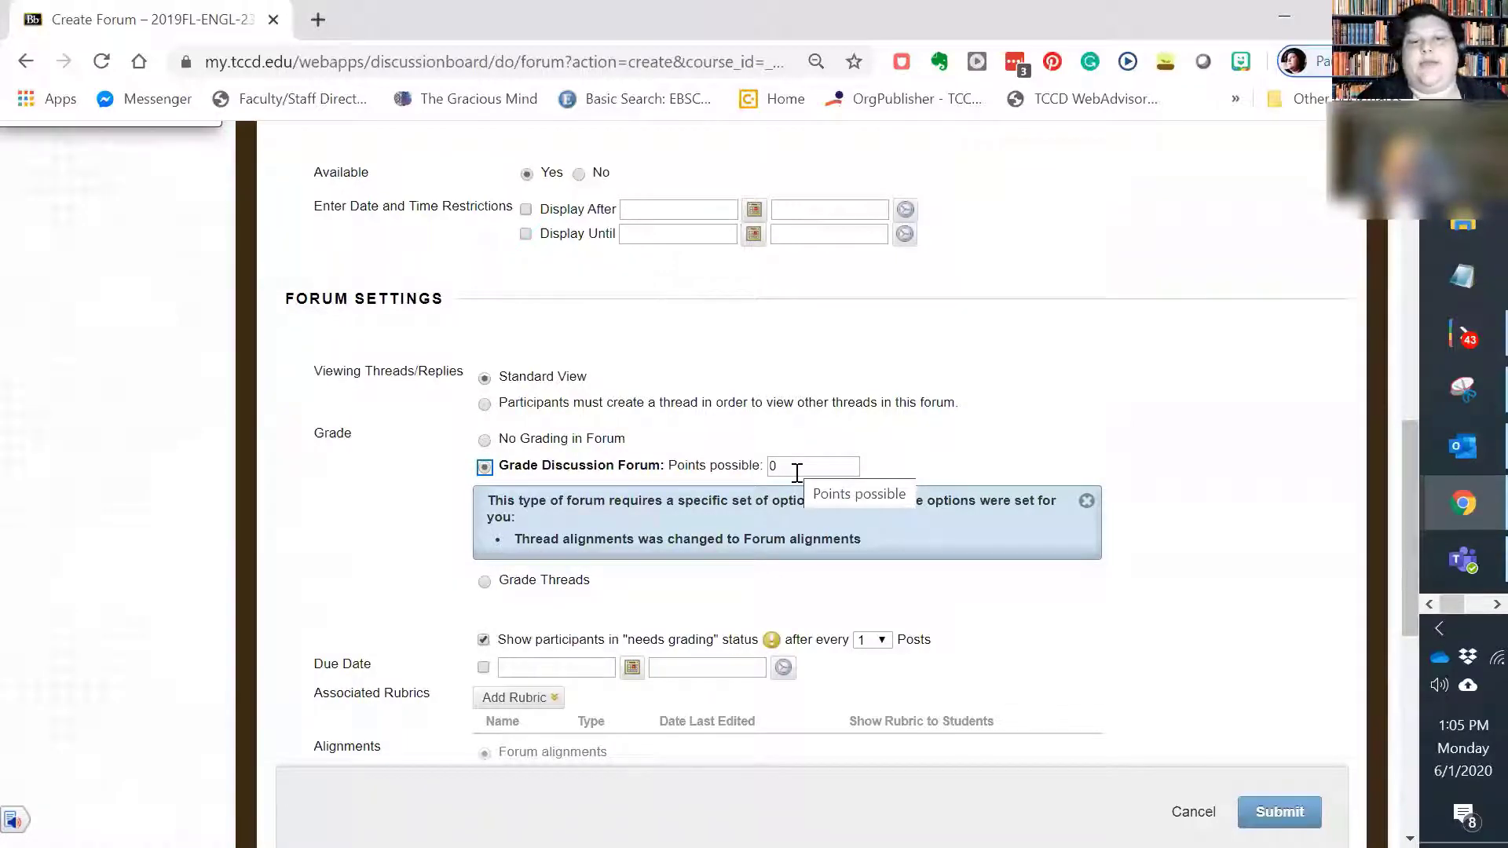
{"action": "key", "text": "Tab"}
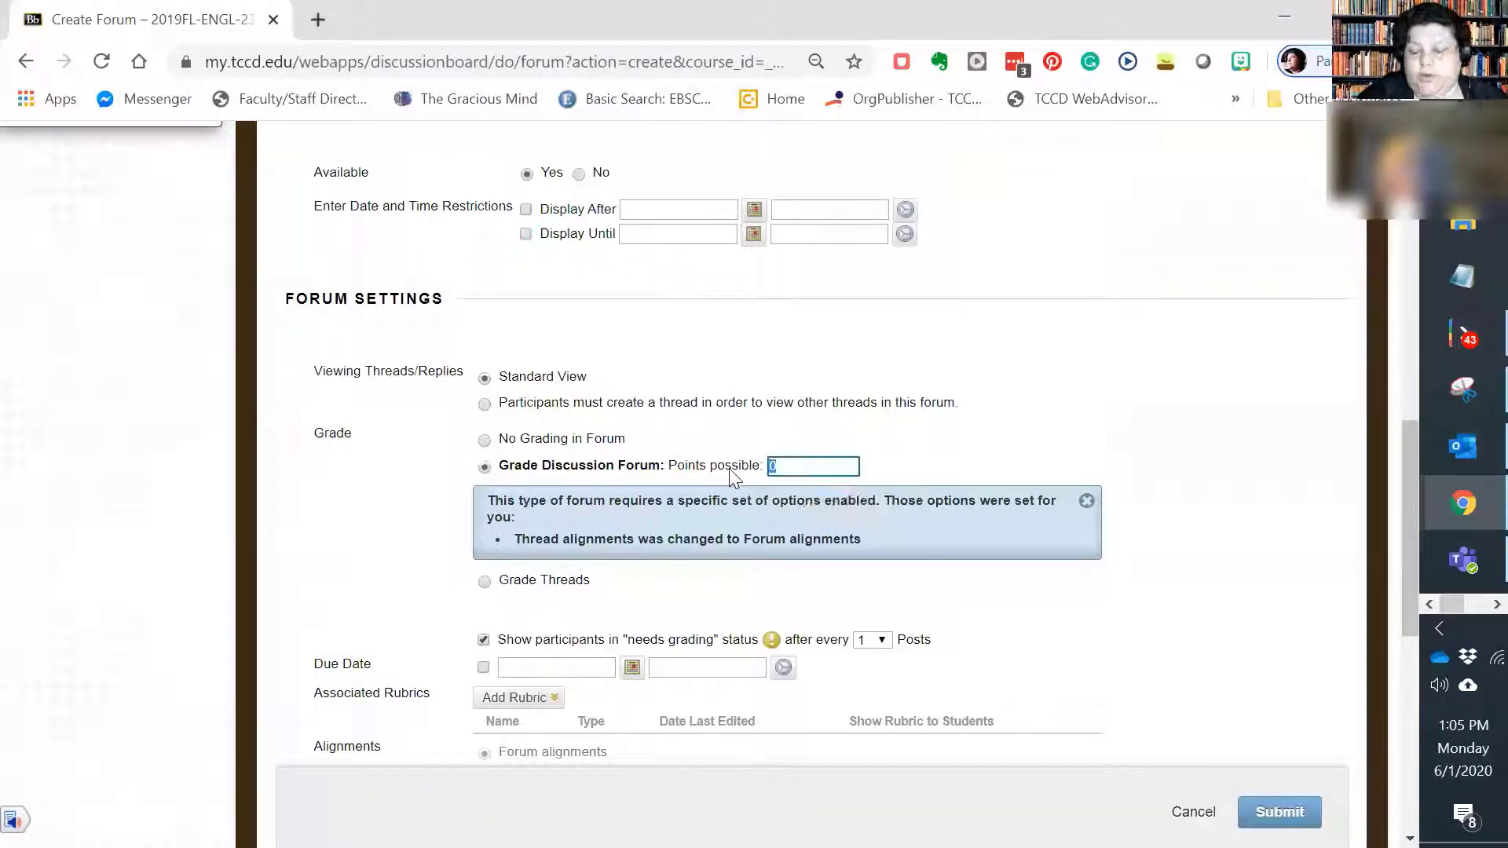
{"action": "type", "text": "100"}
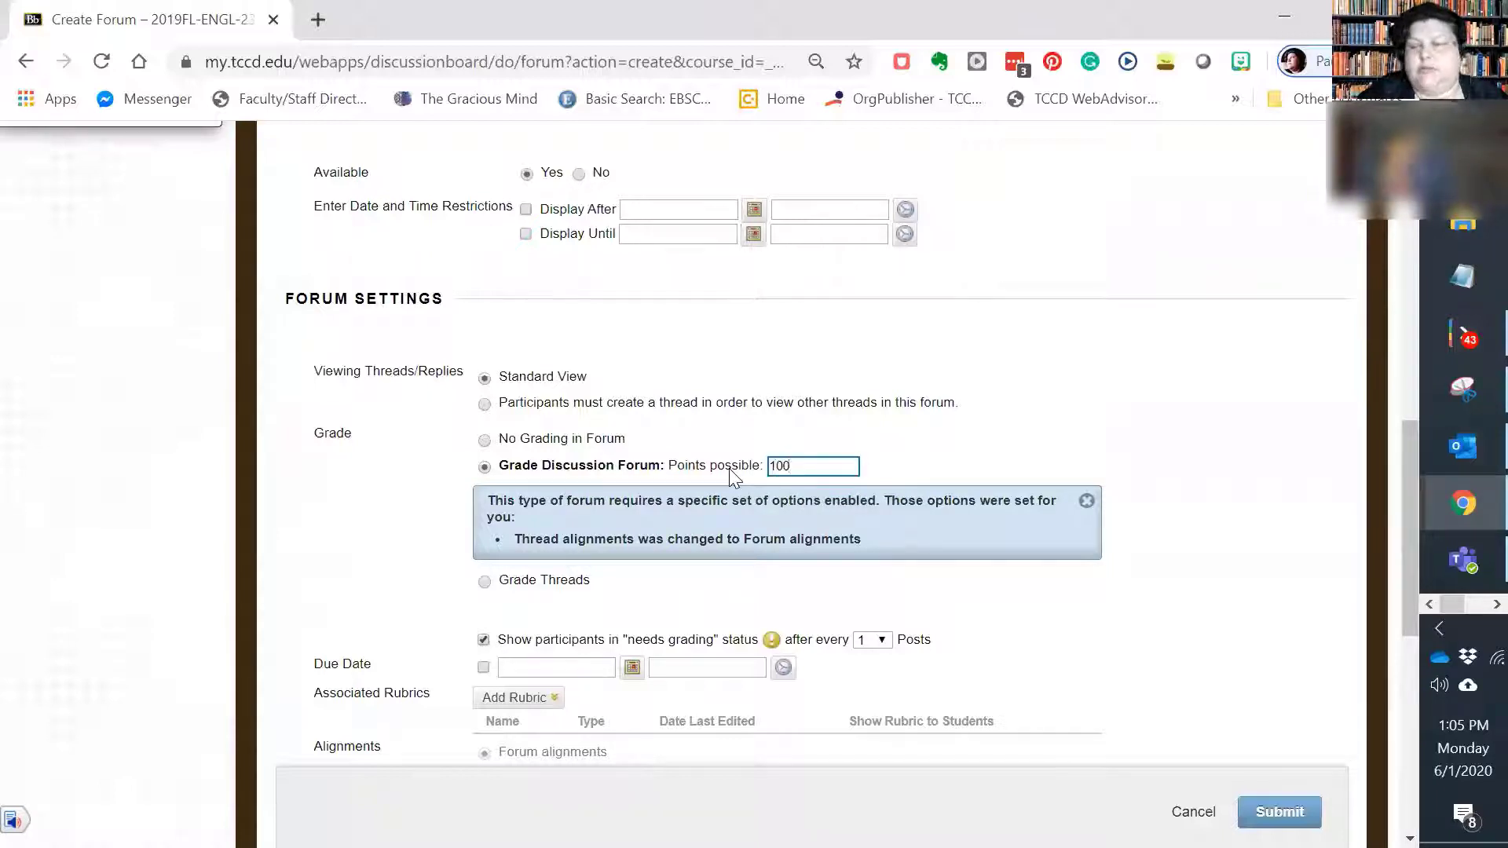
Step: Enable a due date of 06/01/2020 for the forum and set its time to End of Day
{"action": "scroll", "coordinate": [746, 565], "scroll_direction": "down", "scroll_amount": 2}
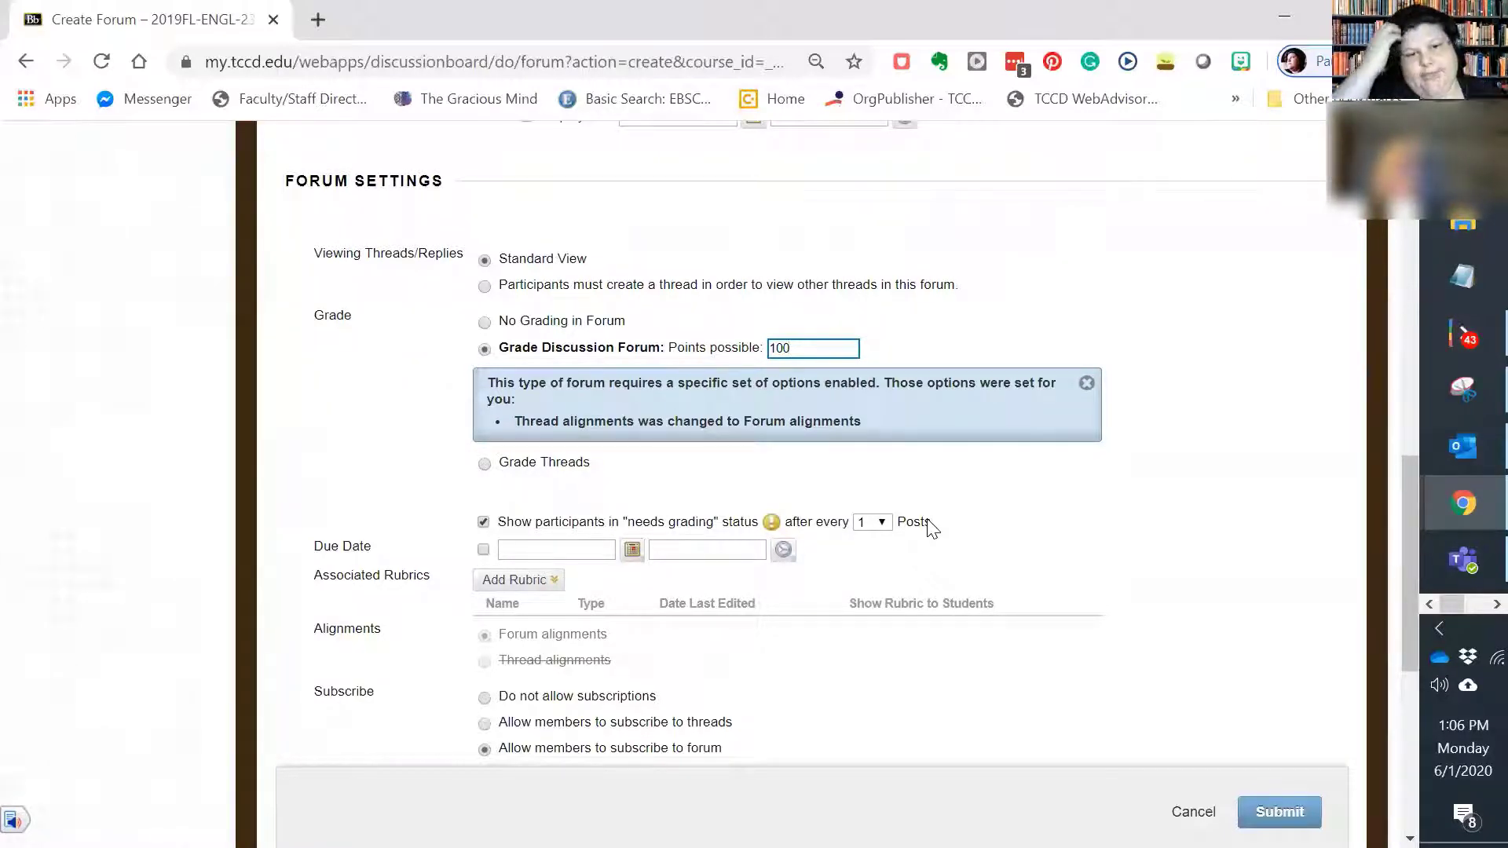
{"action": "left_click", "coordinate": [483, 550]}
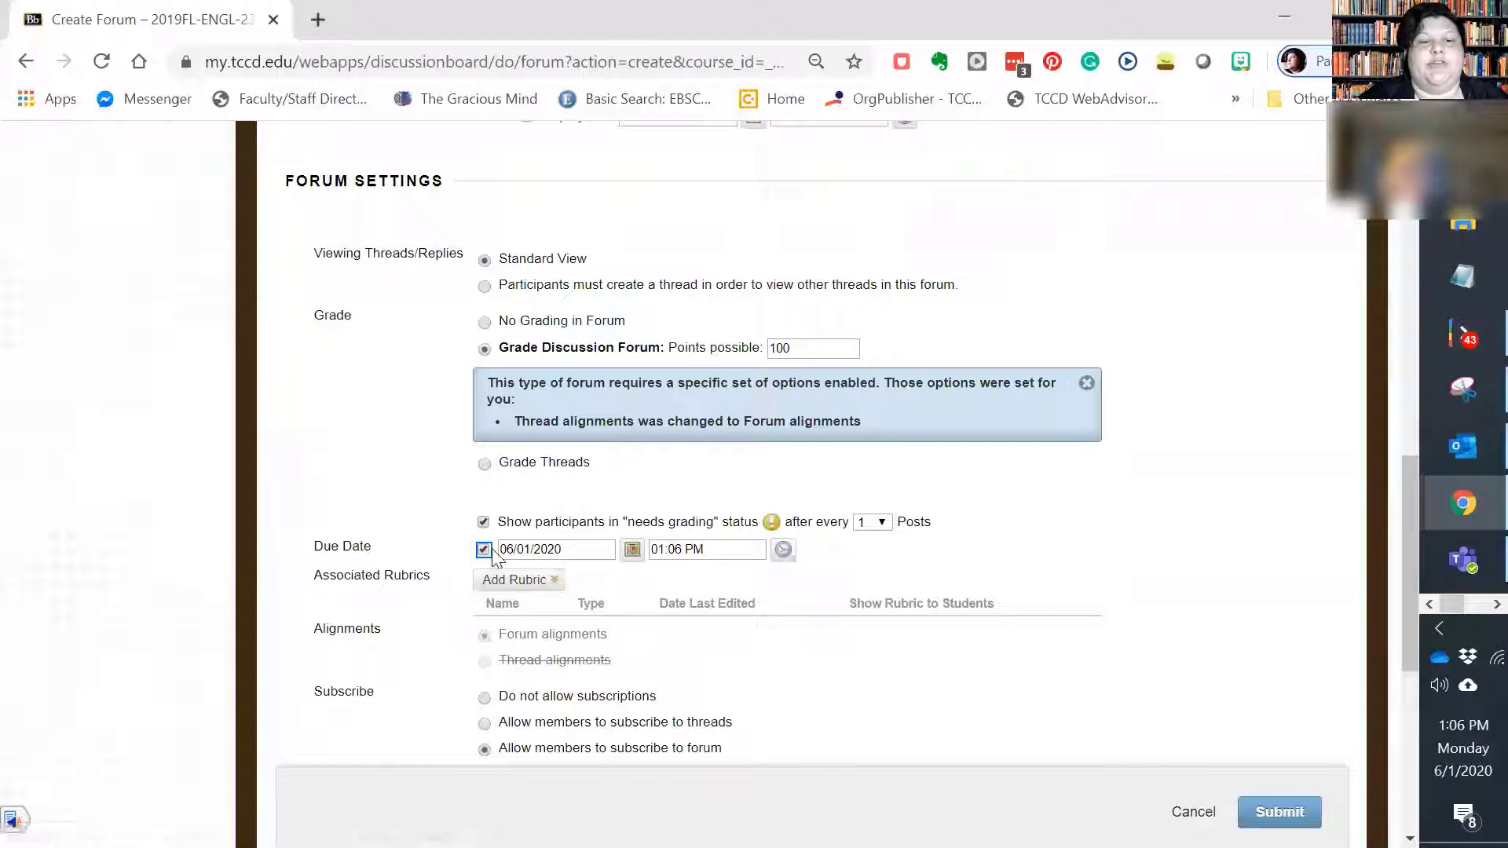
{"action": "left_click", "coordinate": [783, 549]}
{"action": "scroll", "coordinate": [835, 510], "scroll_direction": "down", "scroll_amount": 10}
{"action": "scroll", "coordinate": [837, 541], "scroll_direction": "down", "scroll_amount": 5}
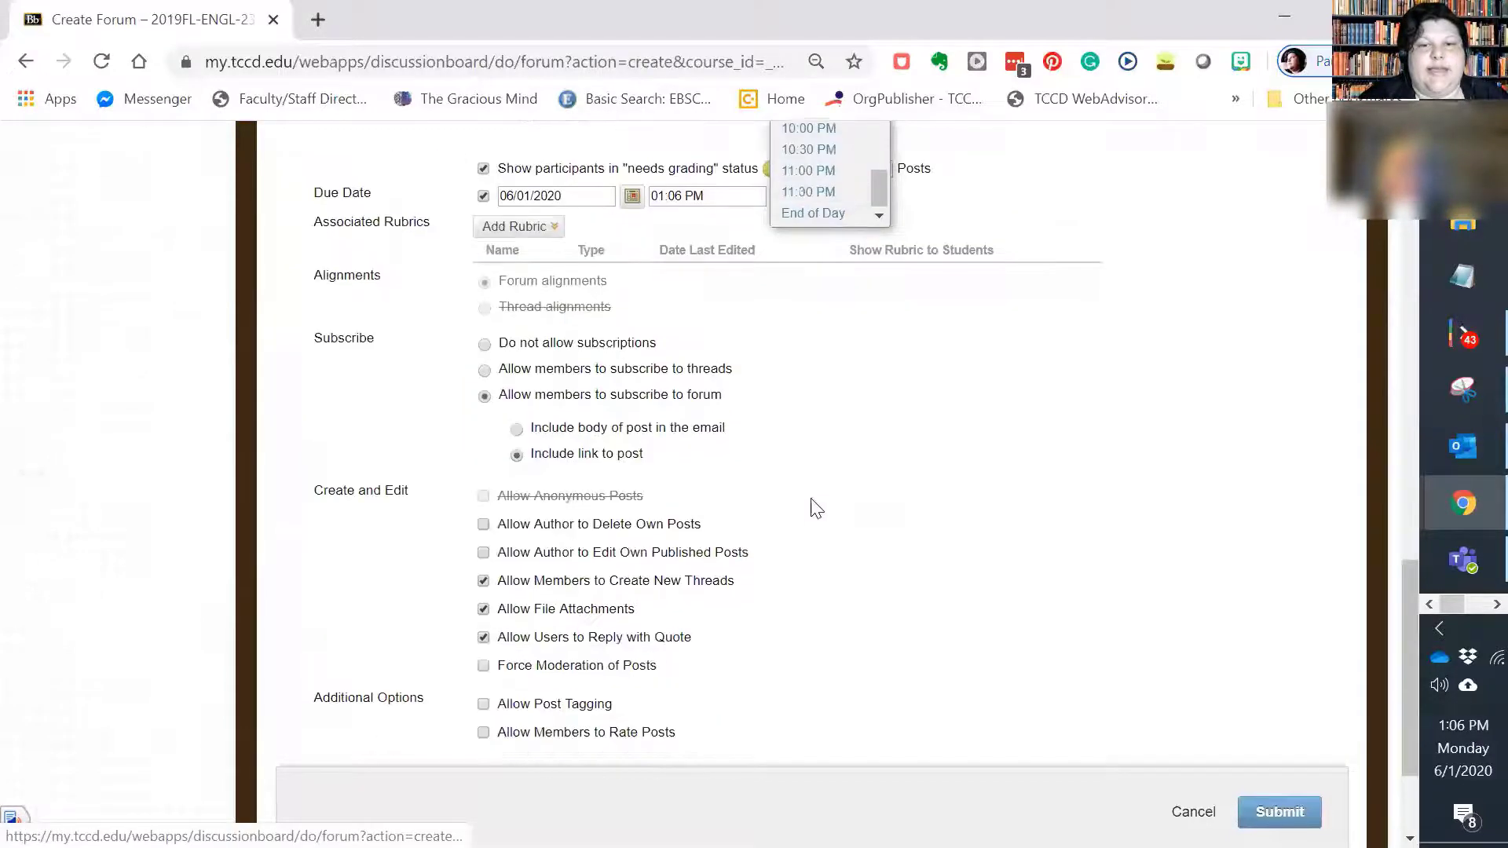
{"action": "left_click", "coordinate": [786, 213]}
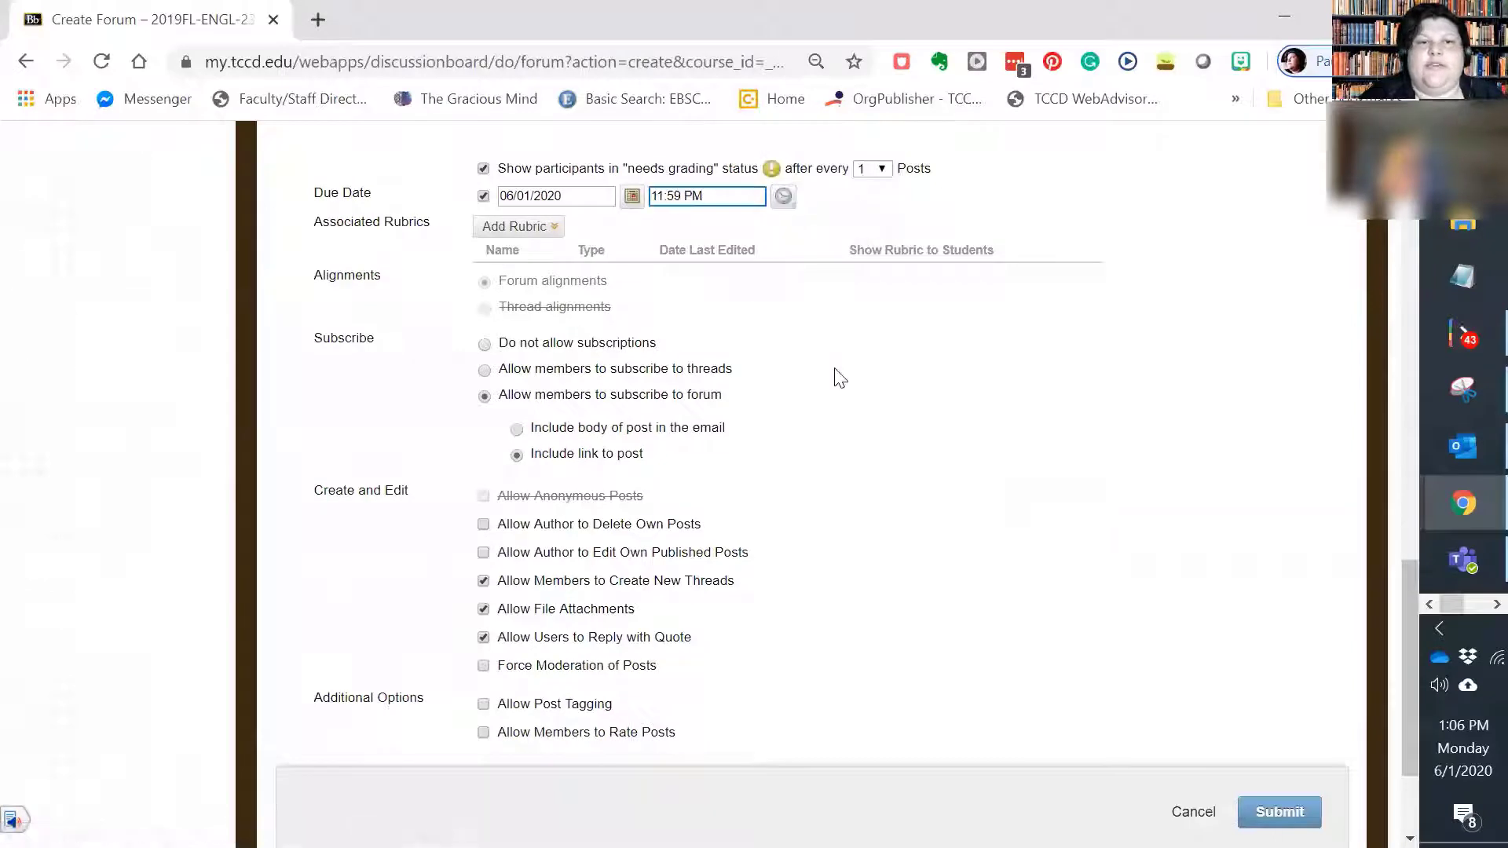
Step: Open the list of existing rubrics for the forum and preview the Discussion rubric last edited 3/31/20, including its criteria and achievement levels
{"action": "scroll", "coordinate": [936, 461], "scroll_direction": "up", "scroll_amount": 2}
{"action": "left_click", "coordinate": [483, 338]}
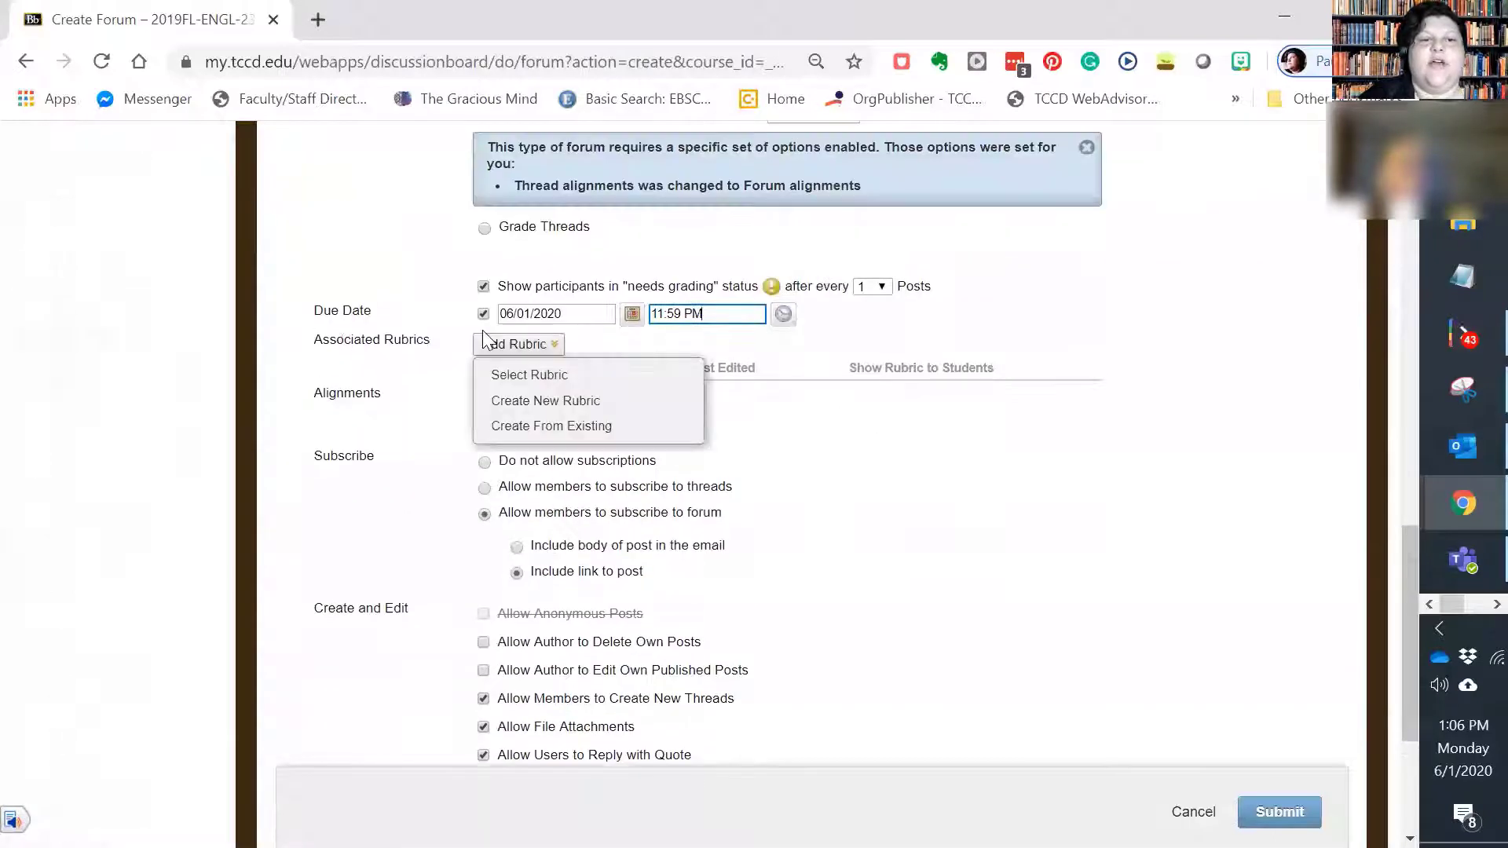
{"action": "left_click", "coordinate": [542, 380]}
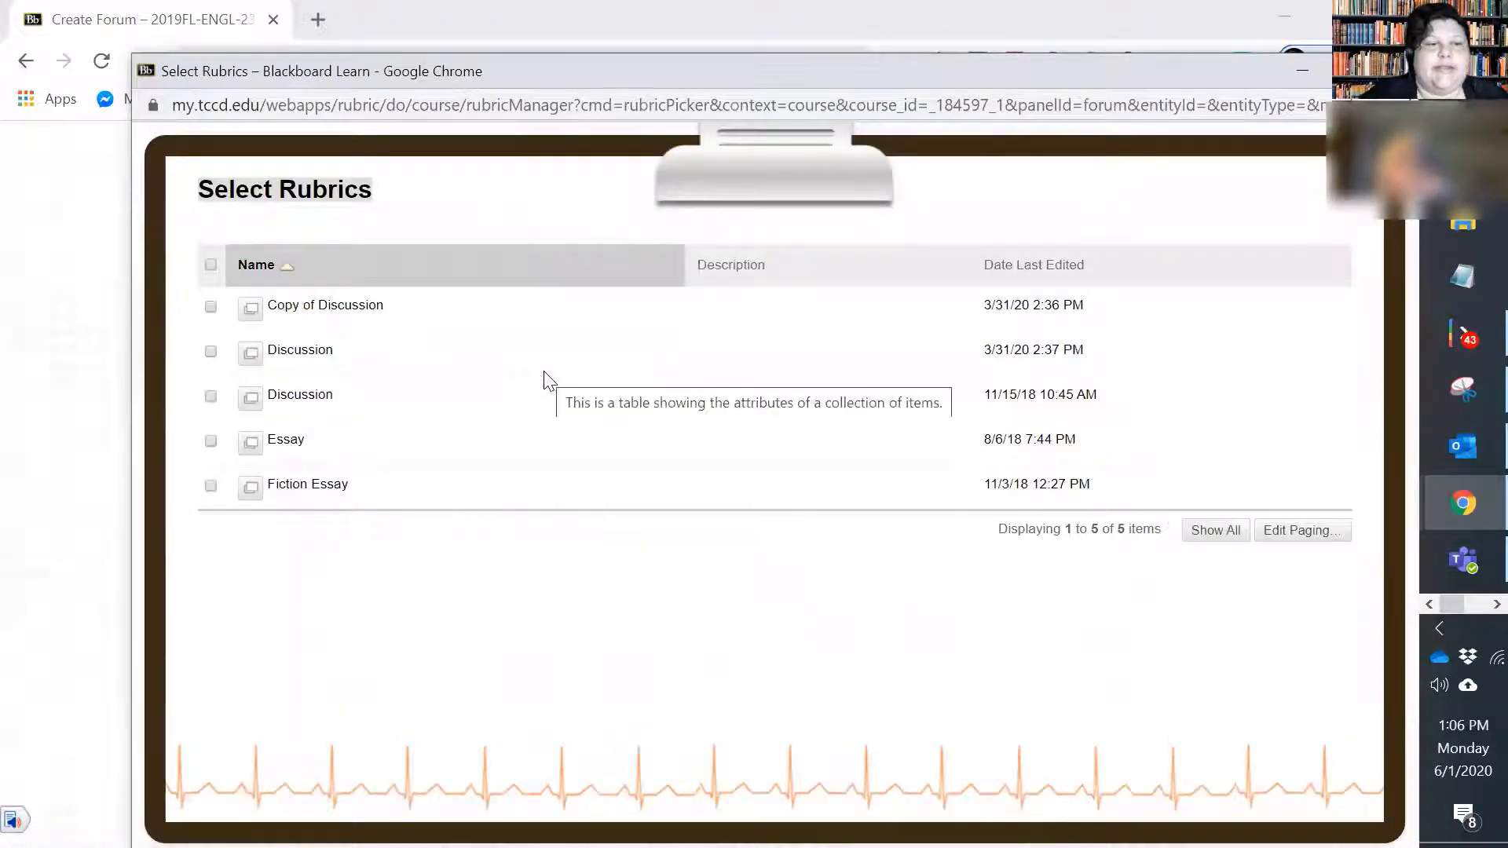
{"action": "left_click", "coordinate": [251, 355]}
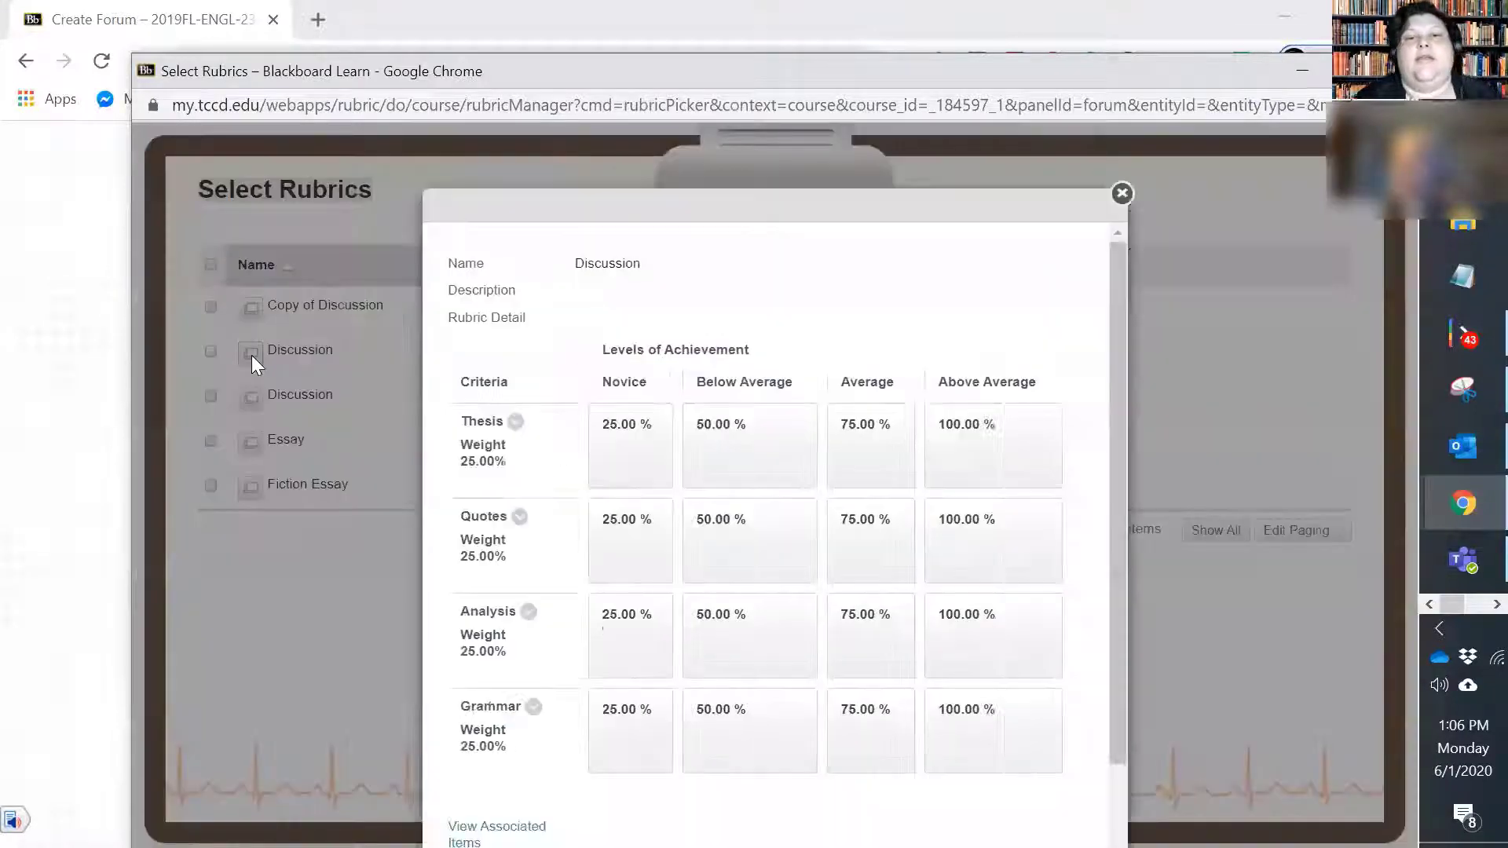
{"action": "scroll", "coordinate": [1057, 434], "scroll_direction": "down", "scroll_amount": 2}
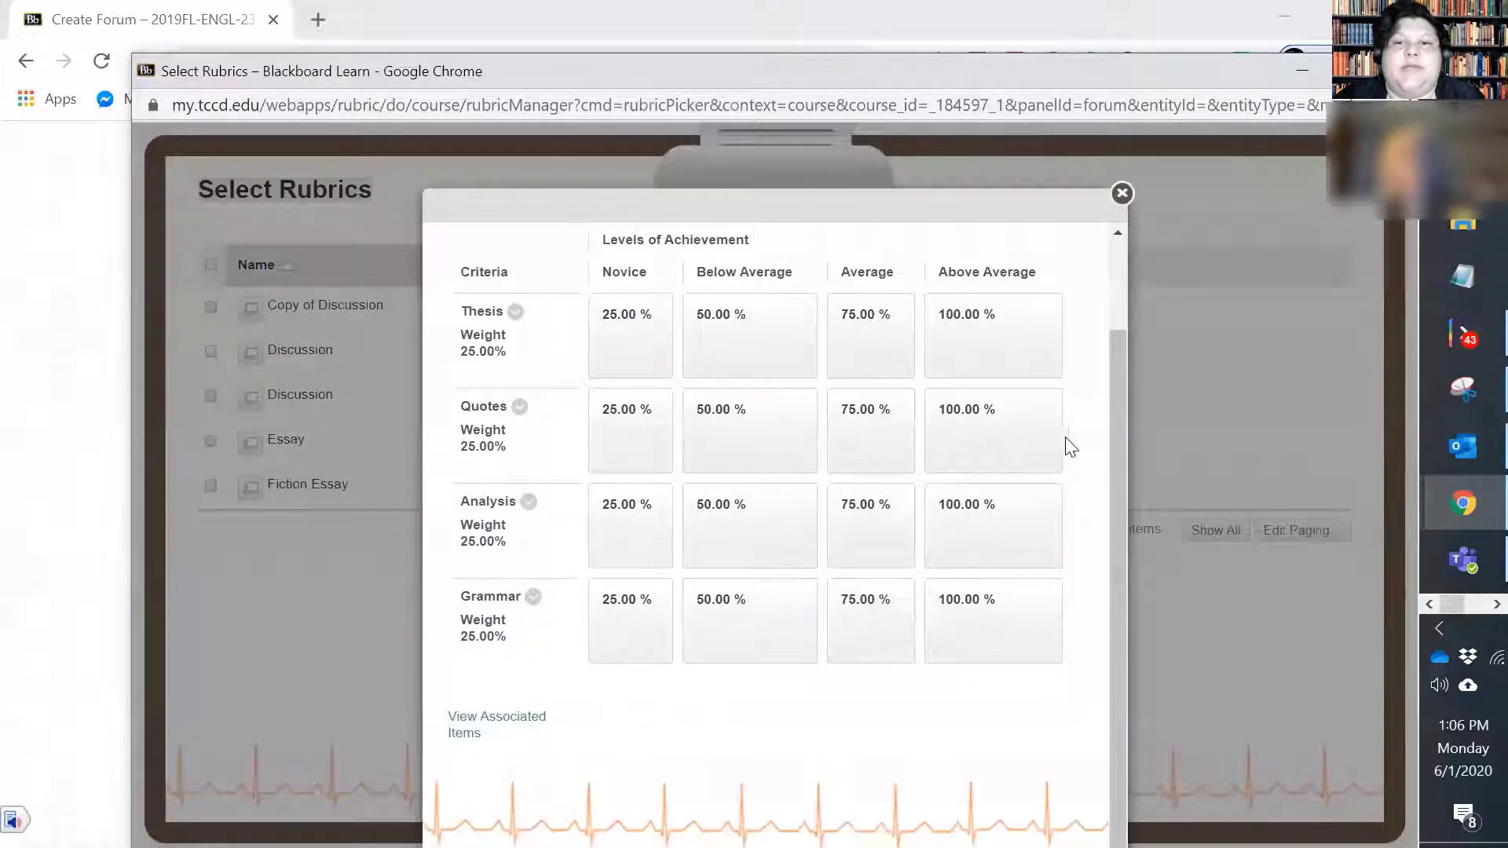
{"action": "left_click_drag", "start_coordinate": [1117, 429], "coordinate": [1126, 410]}
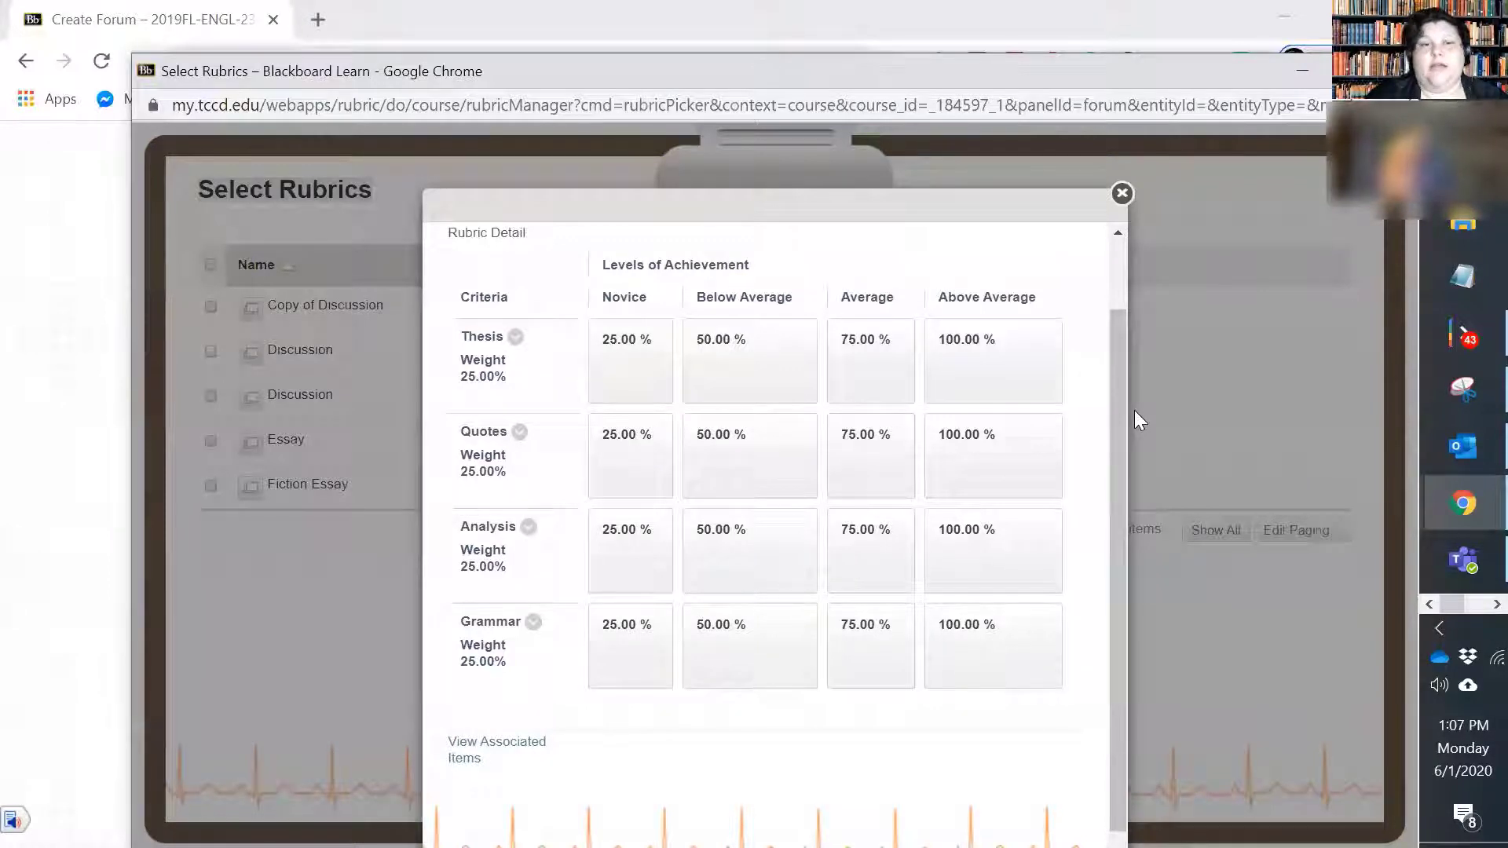
{"action": "left_click", "coordinate": [1122, 193]}
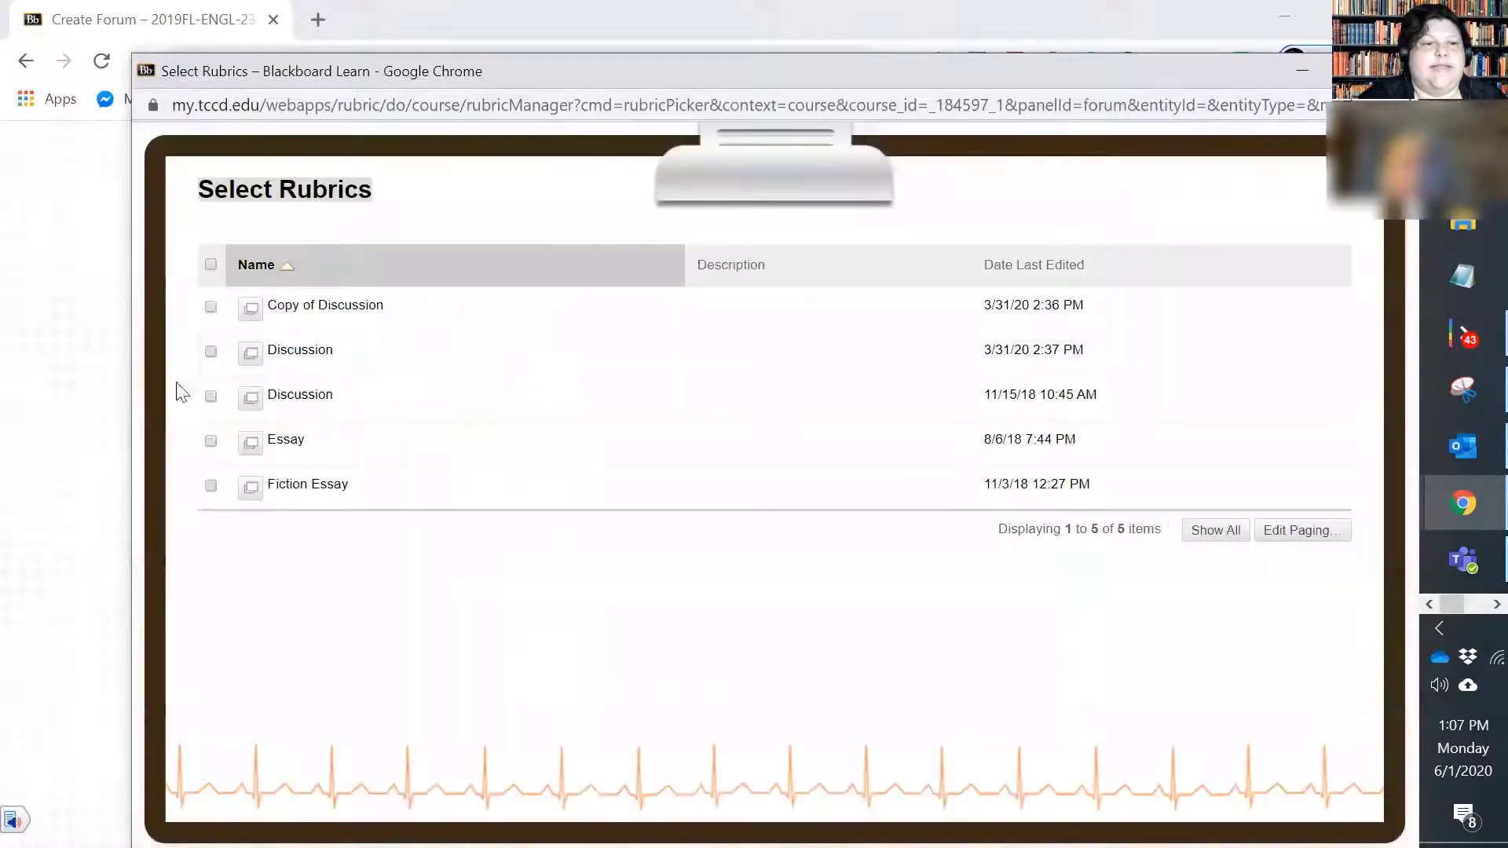
Step: Associate the Discussion rubric last edited 3/31/20 with the forum
{"action": "left_click", "coordinate": [210, 352]}
{"action": "scroll", "coordinate": [1341, 629], "scroll_direction": "down", "scroll_amount": 1}
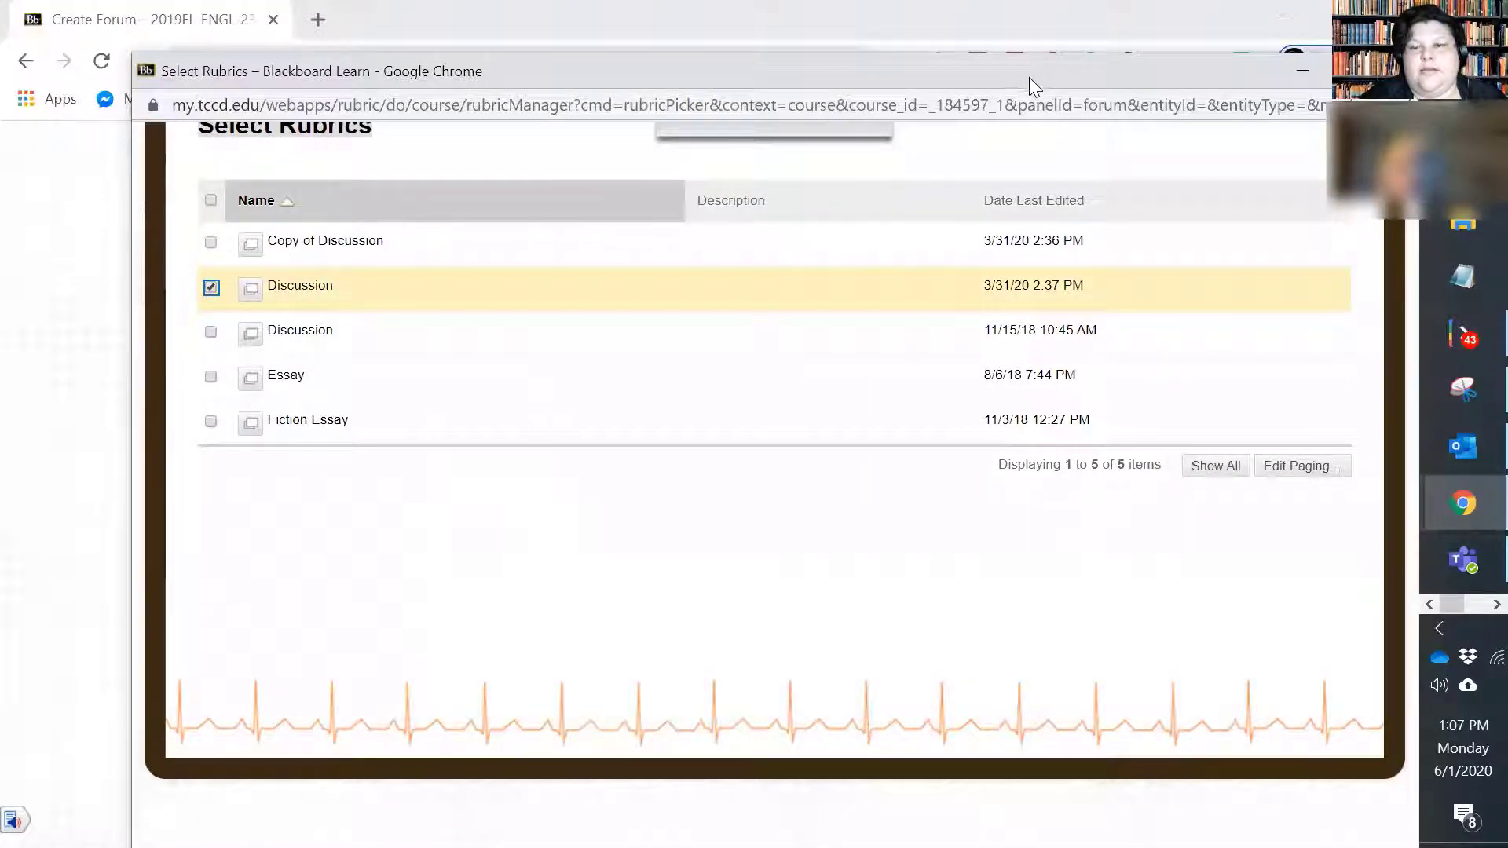
{"action": "double_click", "coordinate": [896, 57]}
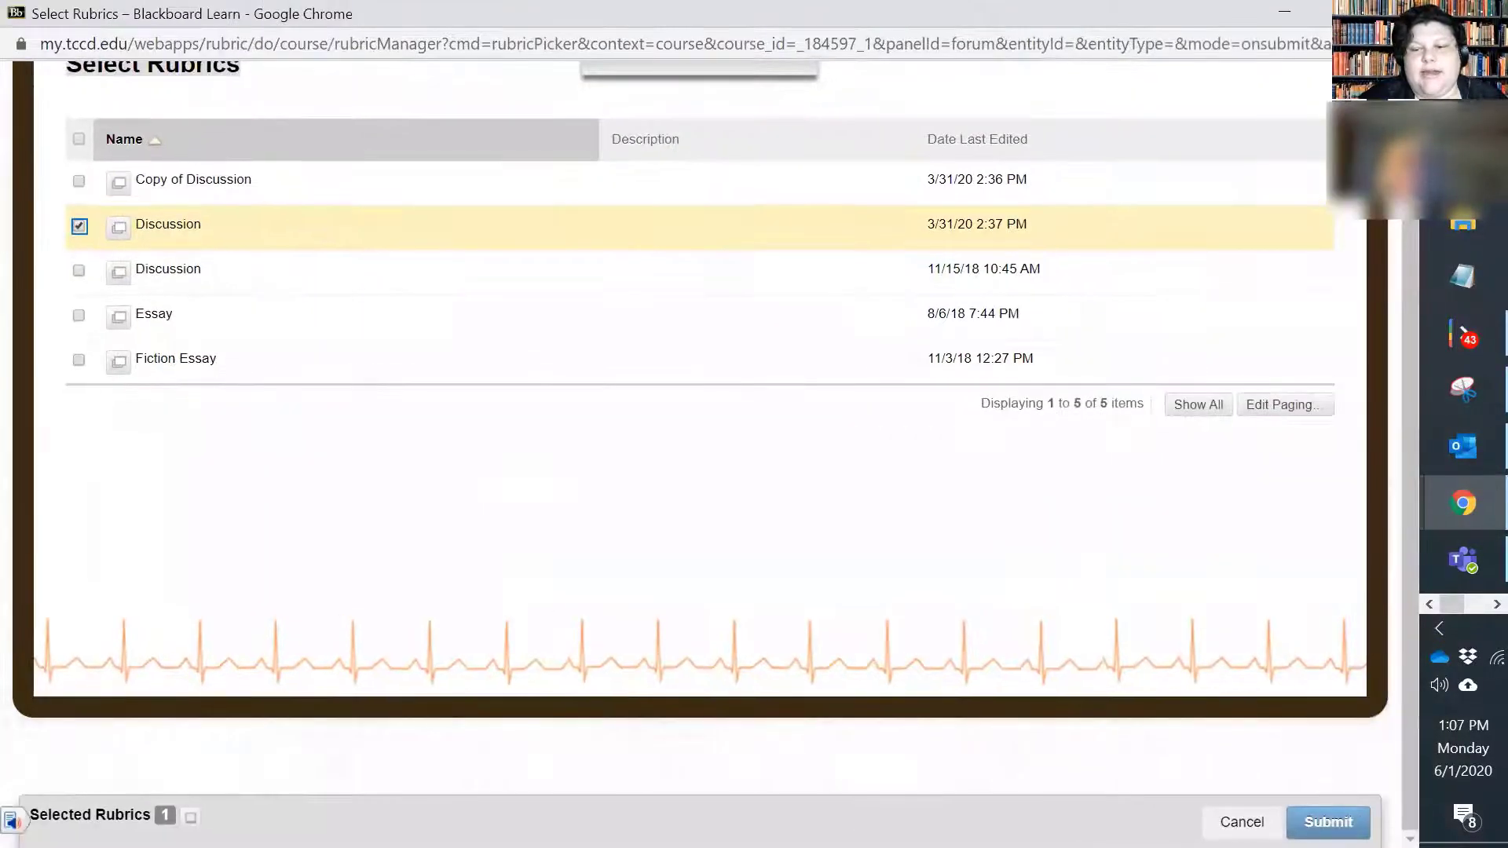
{"action": "left_click", "coordinate": [1329, 821]}
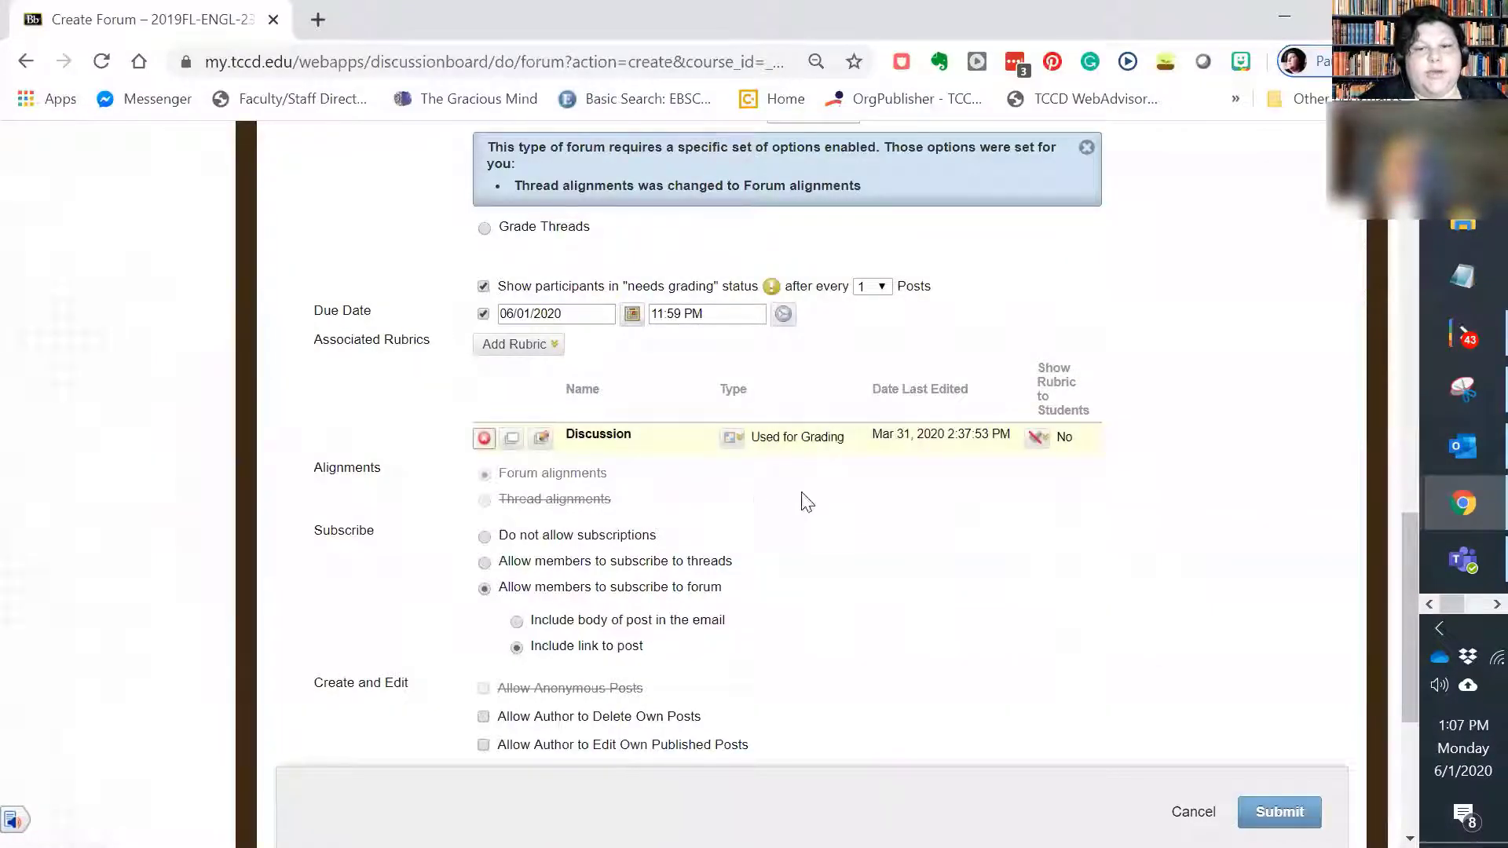
Step: Allow authors to delete their own posts only when they have no replies, and submit the new forum
{"action": "scroll", "coordinate": [1009, 598], "scroll_direction": "down", "scroll_amount": 3}
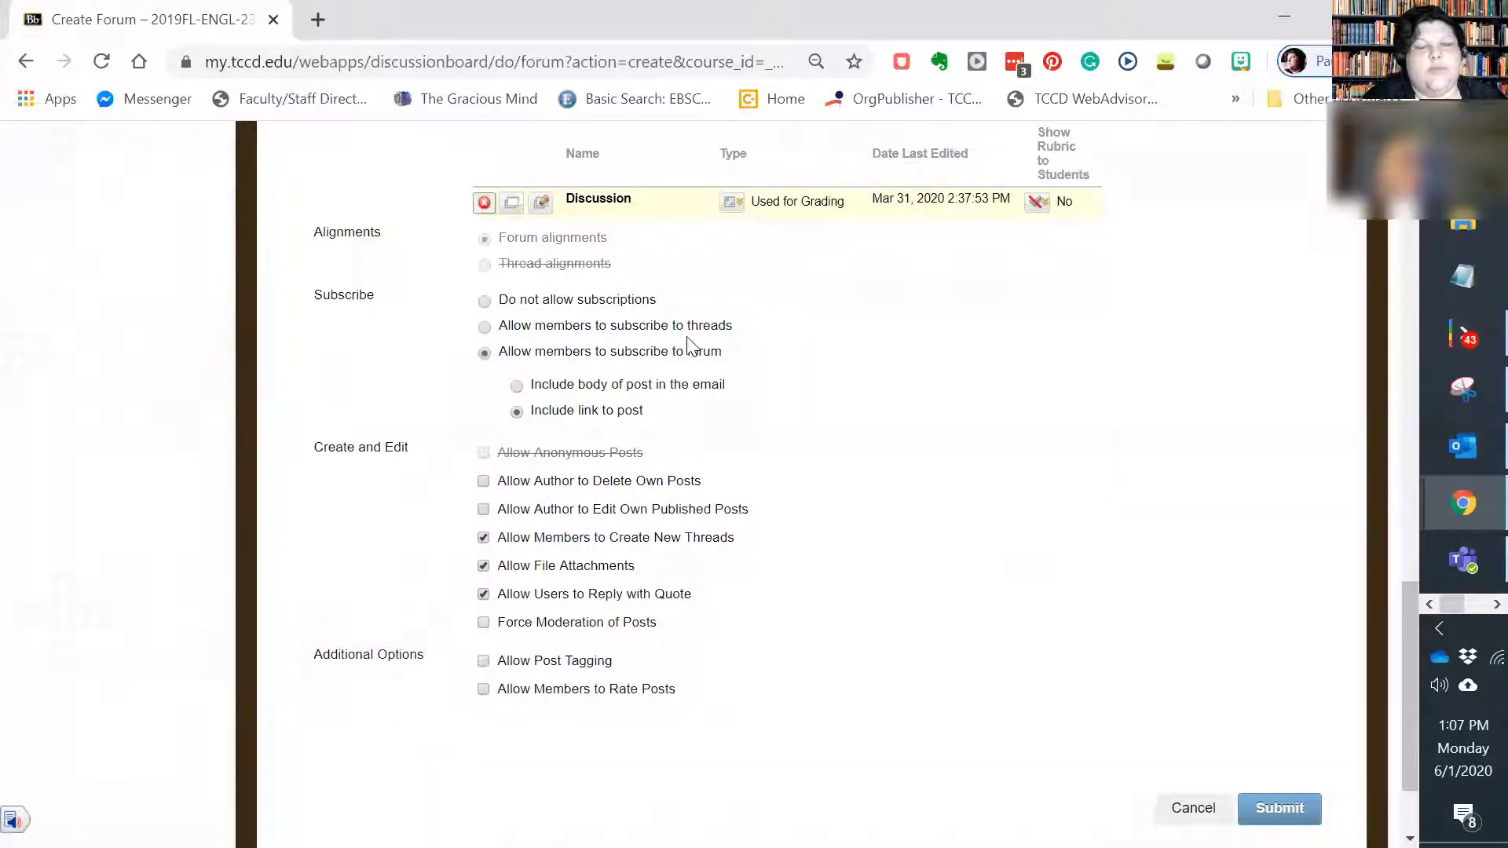
{"action": "scroll", "coordinate": [330, 507], "scroll_direction": "down", "scroll_amount": 1}
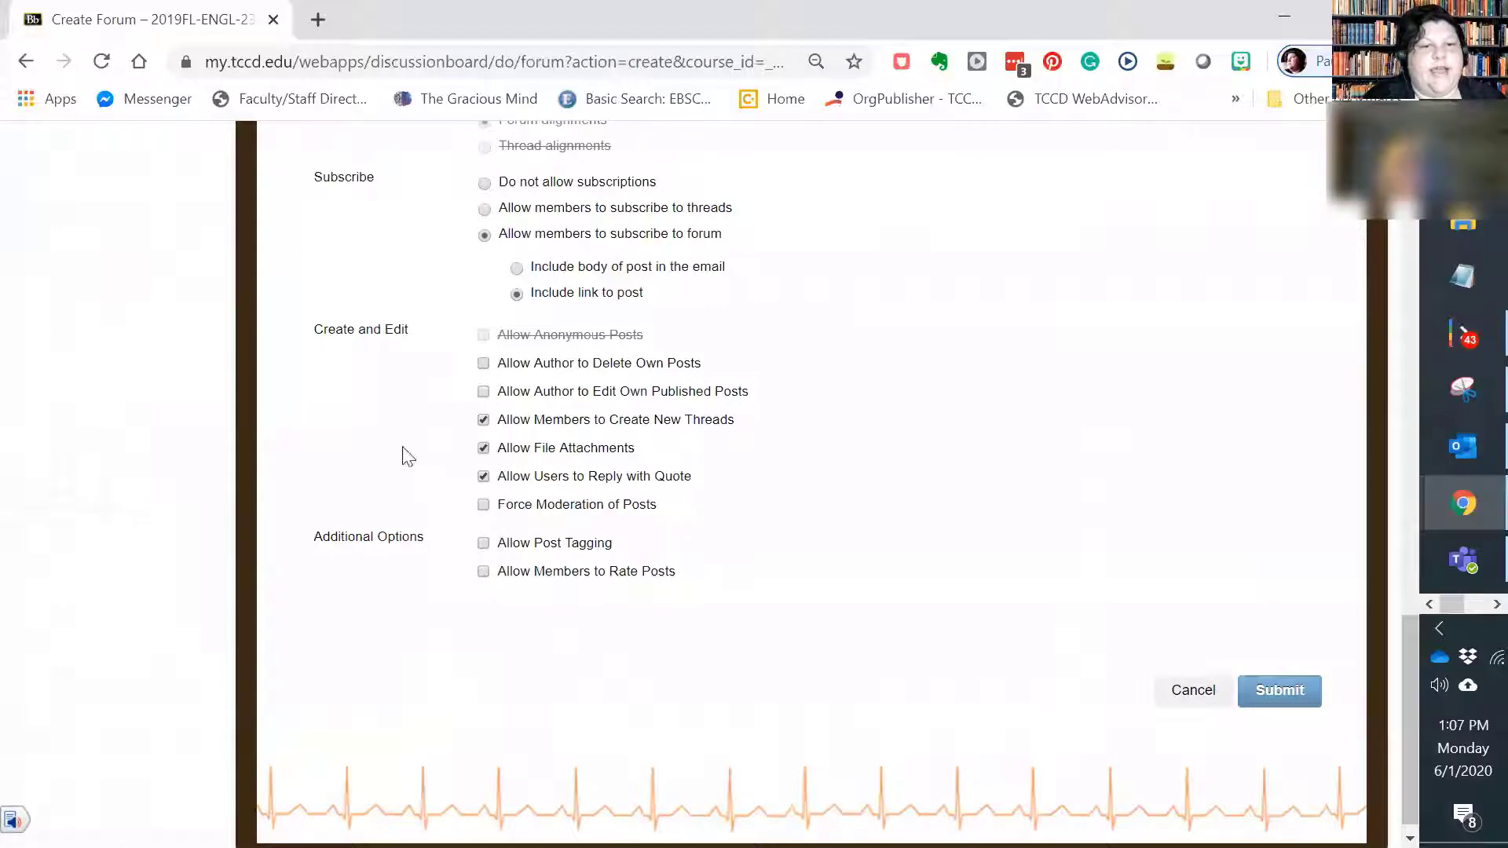
{"action": "left_click", "coordinate": [483, 364]}
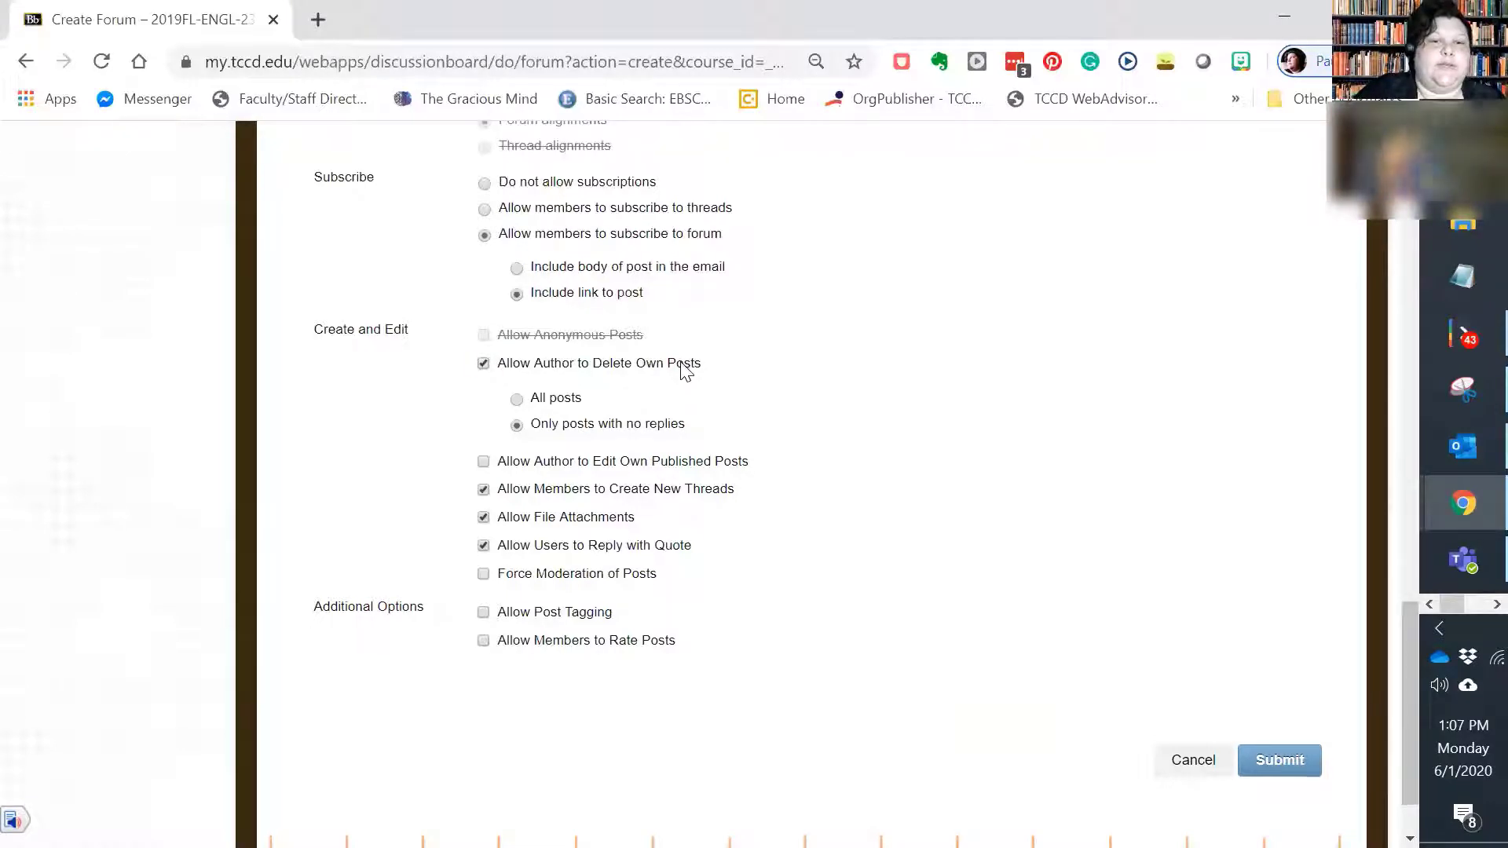
{"action": "key", "text": "Tab"}
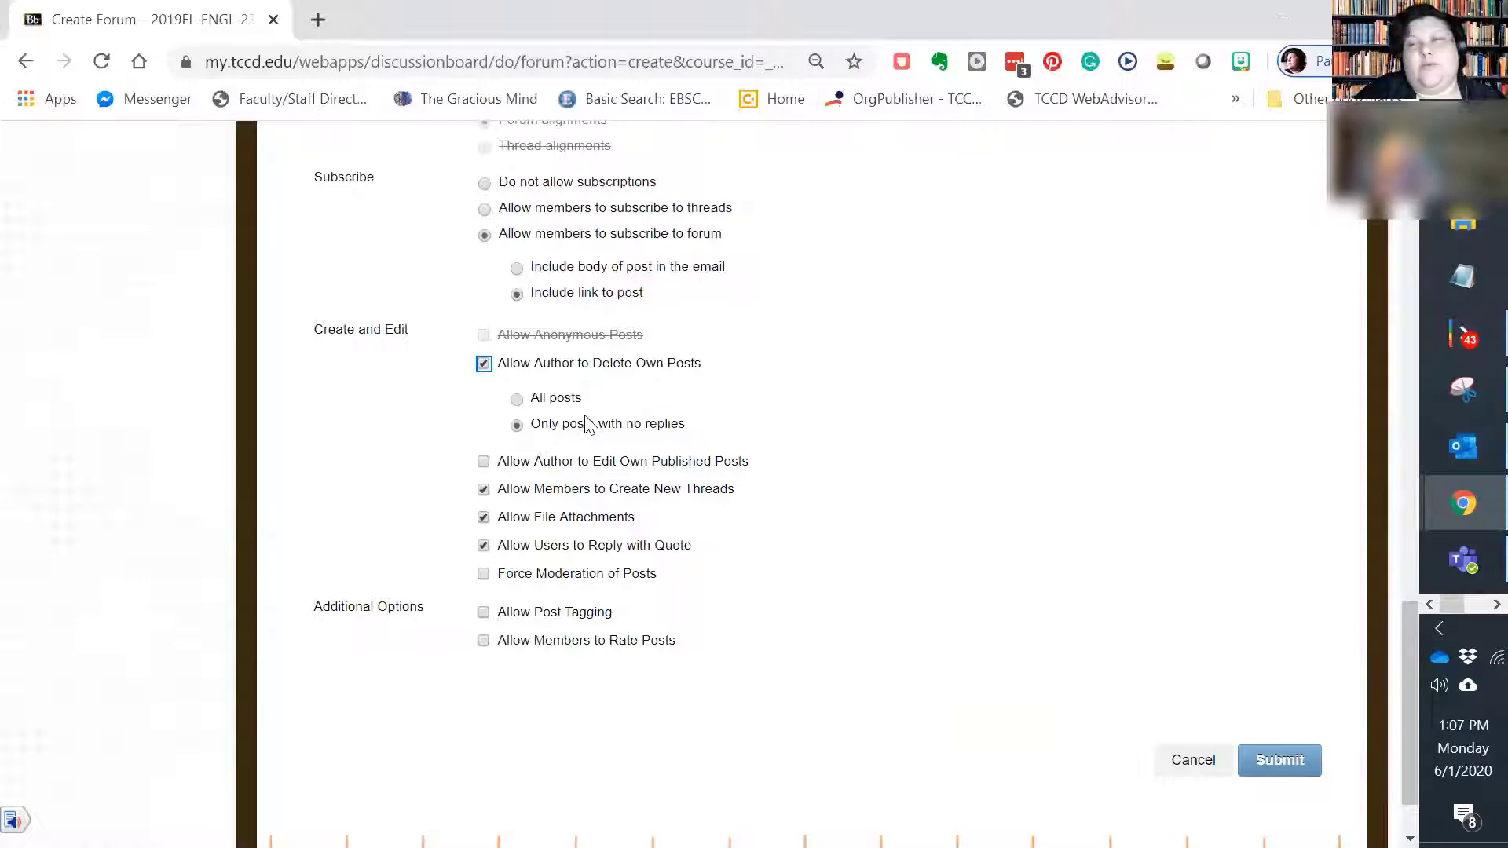
{"action": "scroll", "coordinate": [629, 487], "scroll_direction": "down", "scroll_amount": 2}
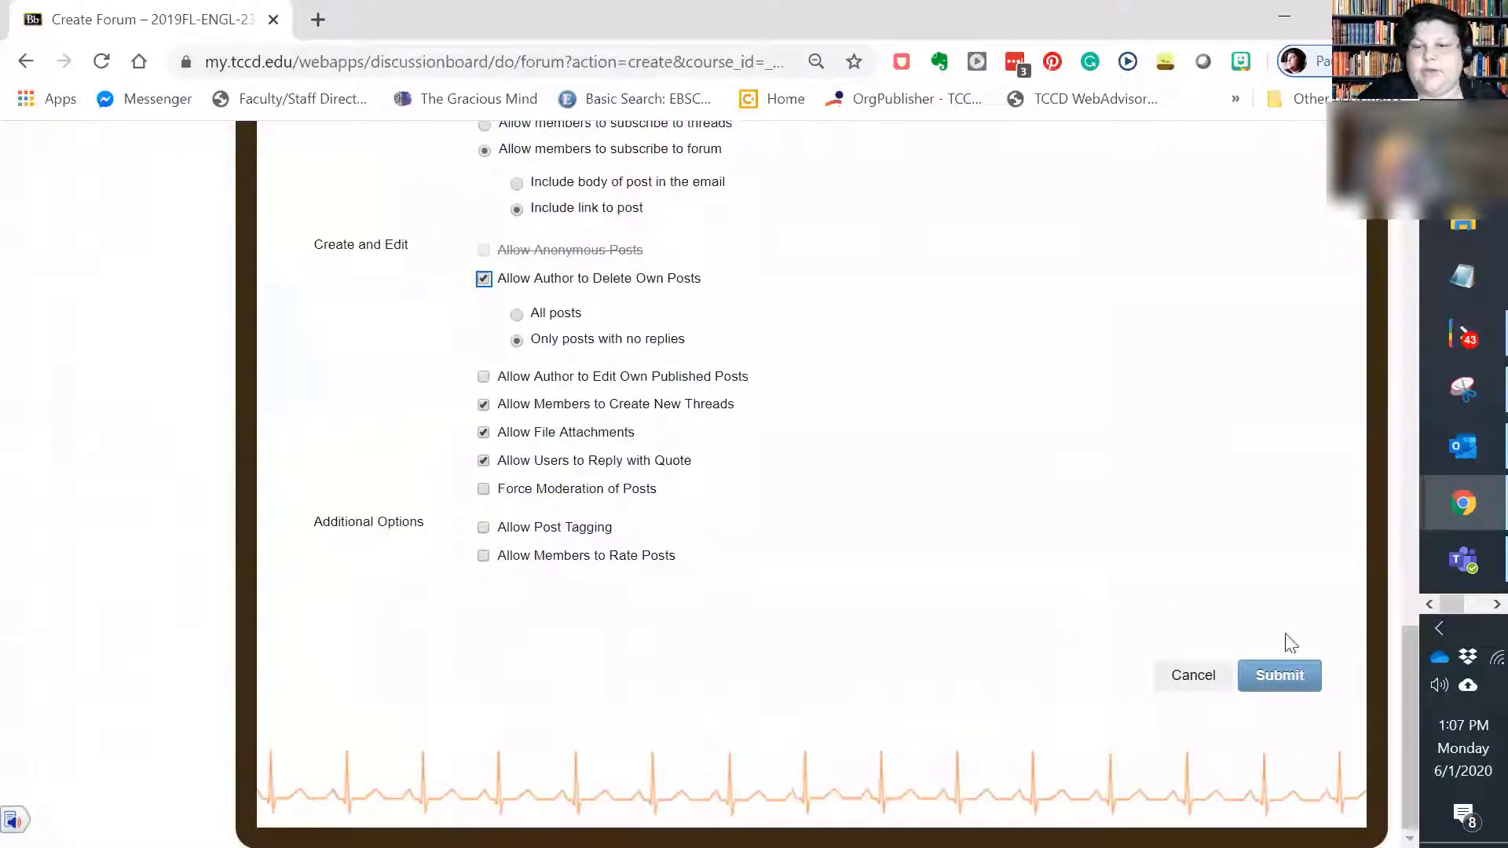
{"action": "left_click", "coordinate": [1309, 675]}
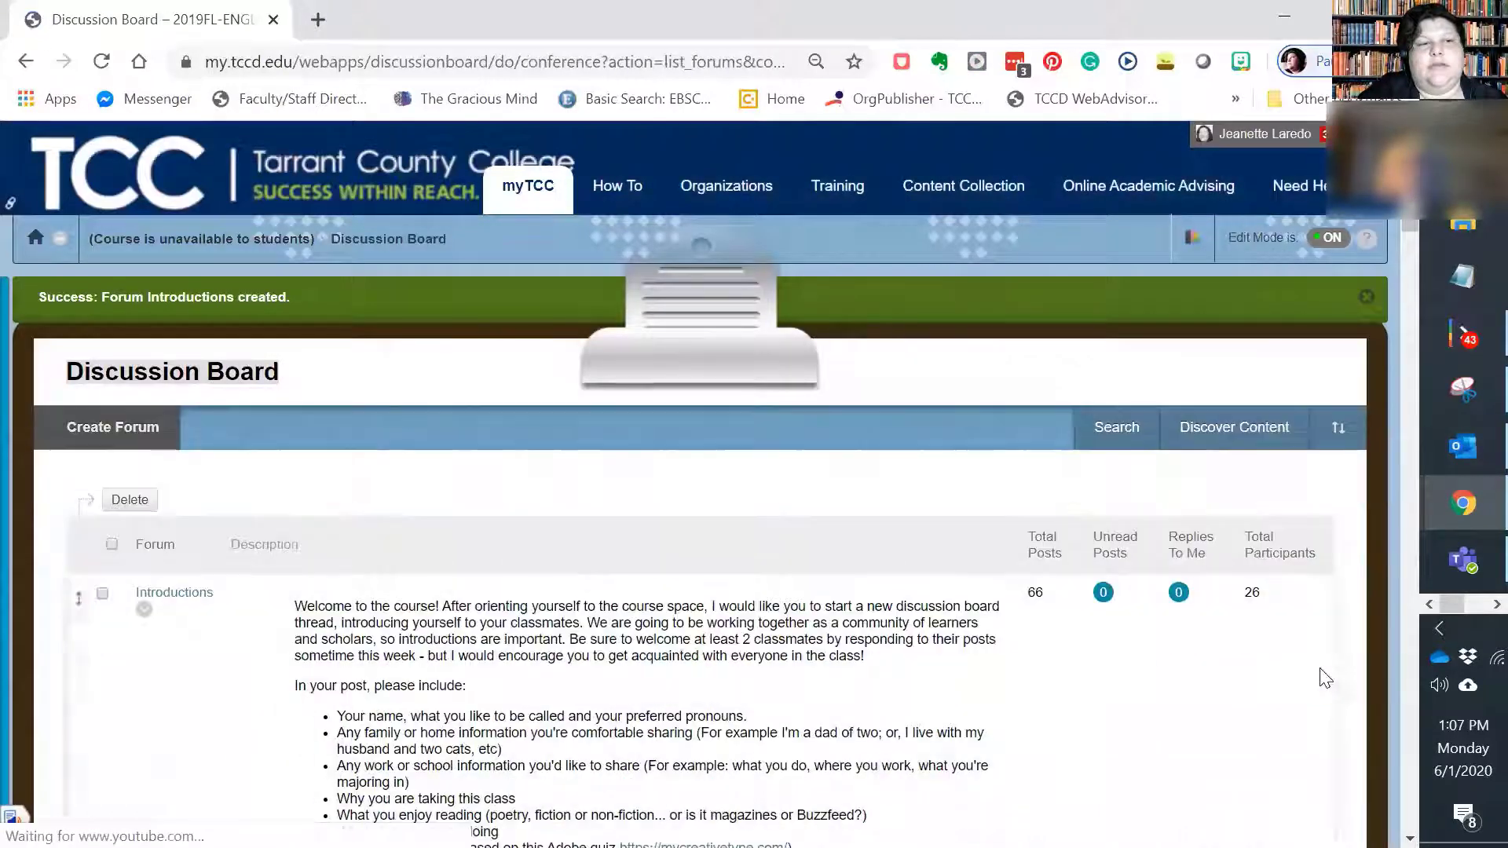
Step: Look through the discussion board's forum list down to the newly created Introductions forum at its end
{"action": "scroll", "coordinate": [860, 620], "scroll_direction": "down", "scroll_amount": 1}
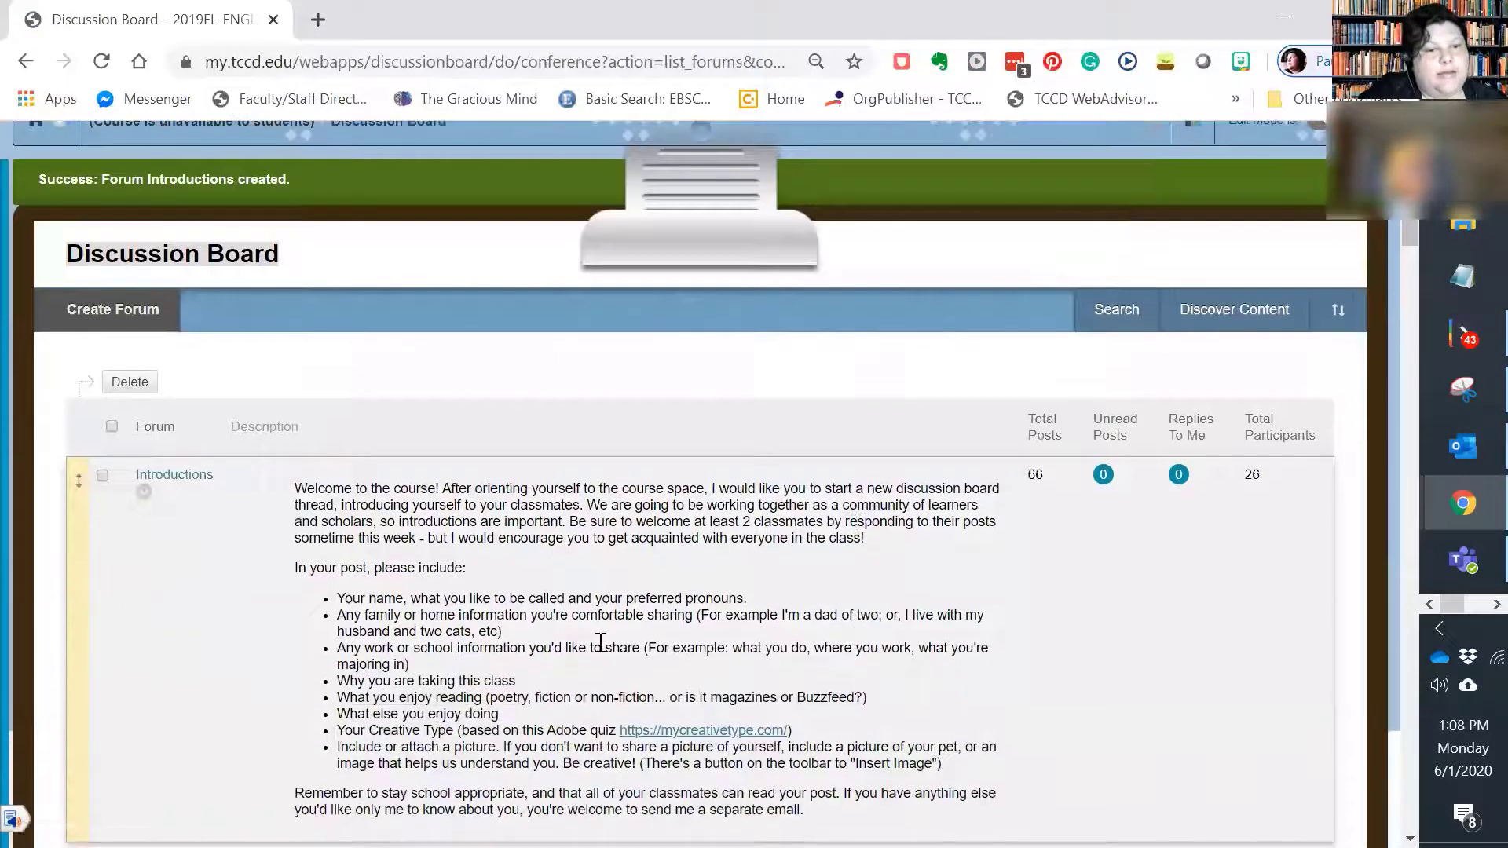
{"action": "scroll", "coordinate": [844, 644], "scroll_direction": "down", "scroll_amount": 7}
{"action": "left_click_drag", "start_coordinate": [1403, 309], "coordinate": [1407, 803]}
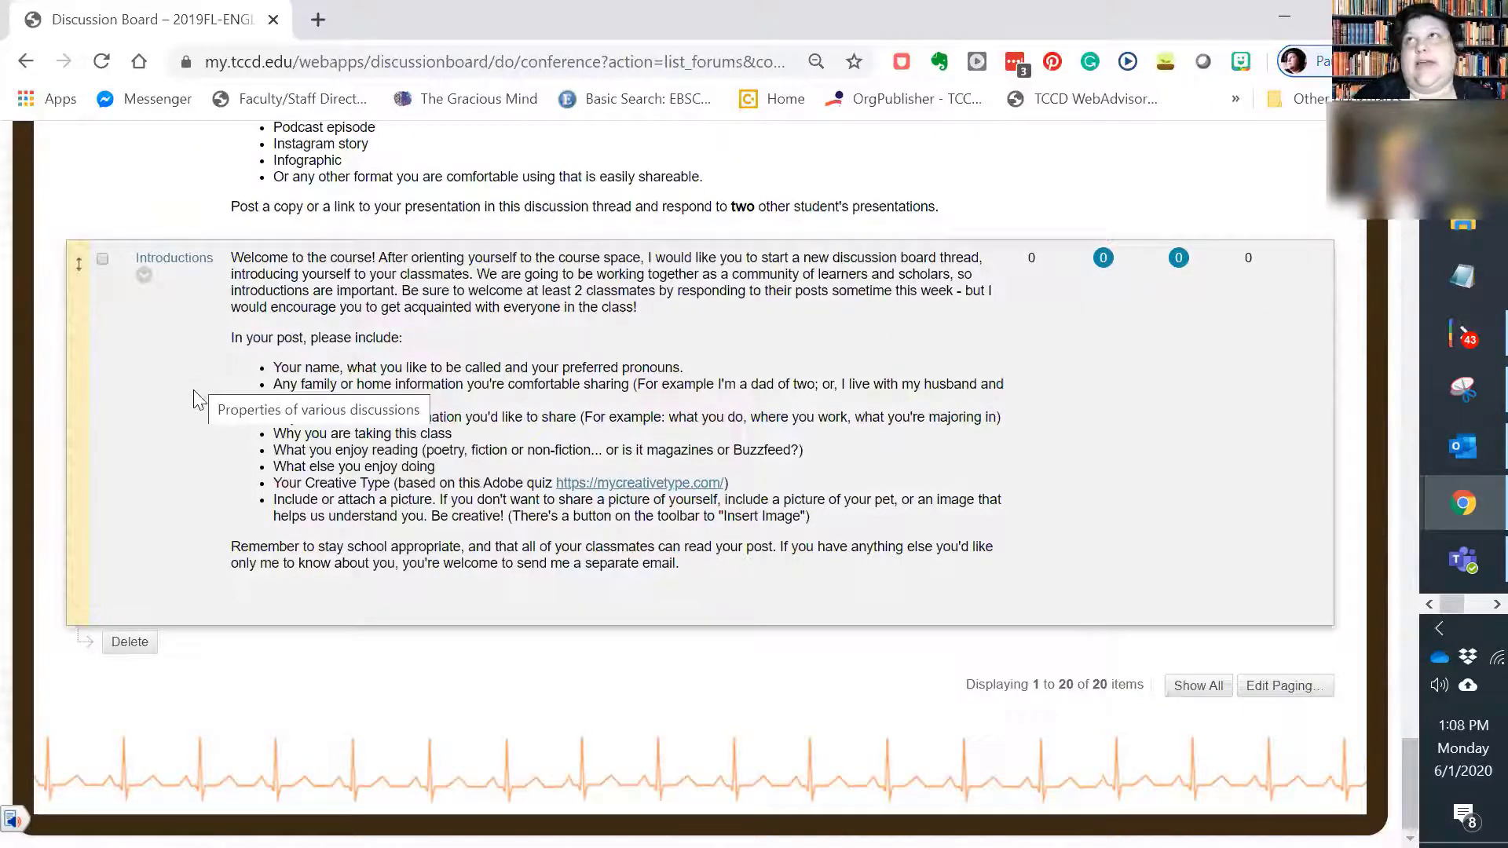
{"action": "scroll", "coordinate": [189, 468], "scroll_direction": "up", "scroll_amount": 20}
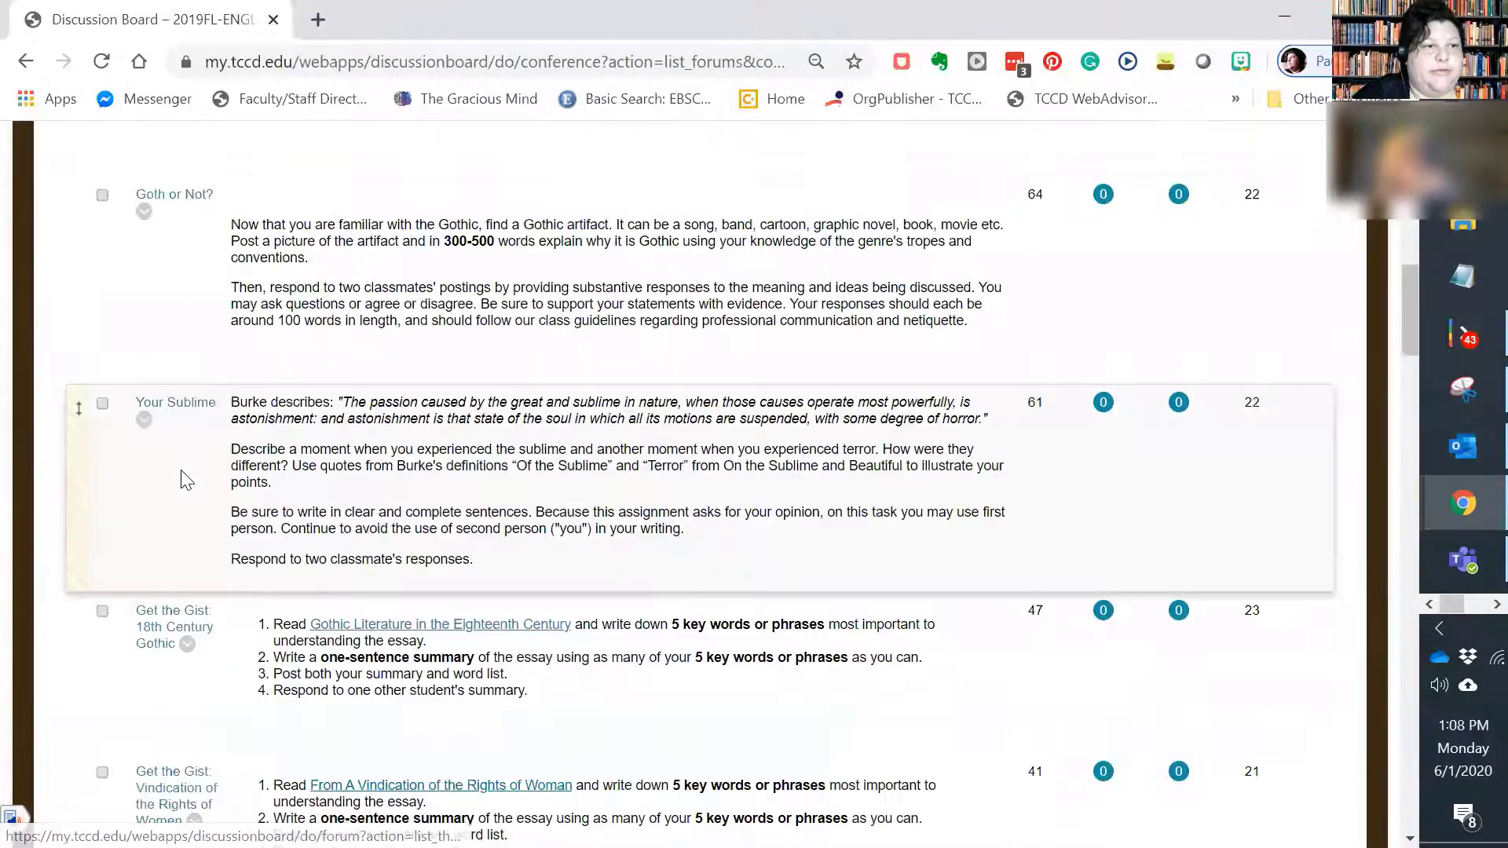
{"action": "scroll", "coordinate": [187, 480], "scroll_direction": "up", "scroll_amount": 10}
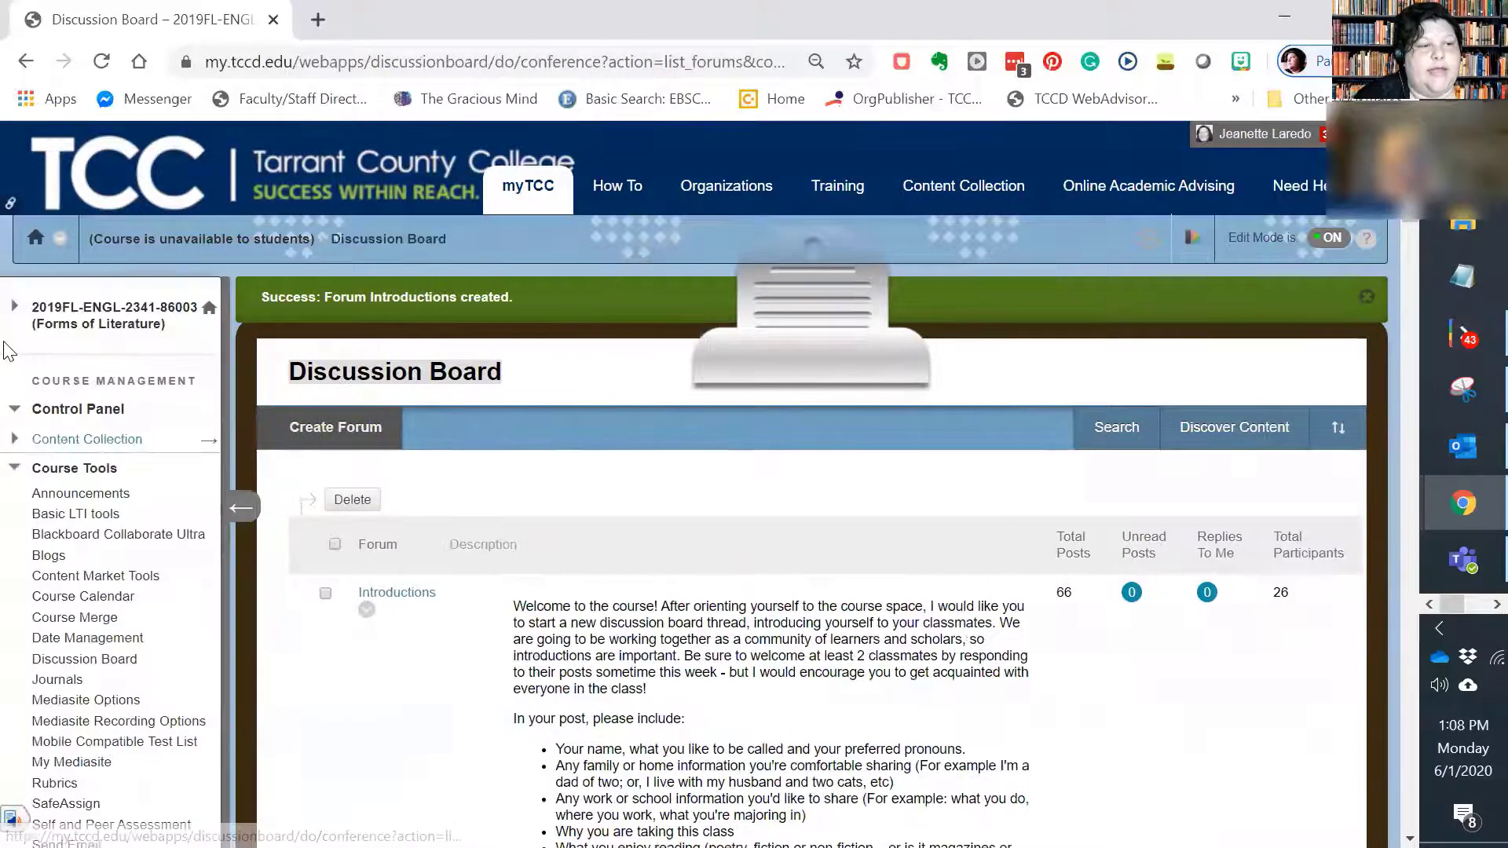
Step: Open the course's Lessons content area and start creating a Discussion Board link there
{"action": "left_click", "coordinate": [61, 341]}
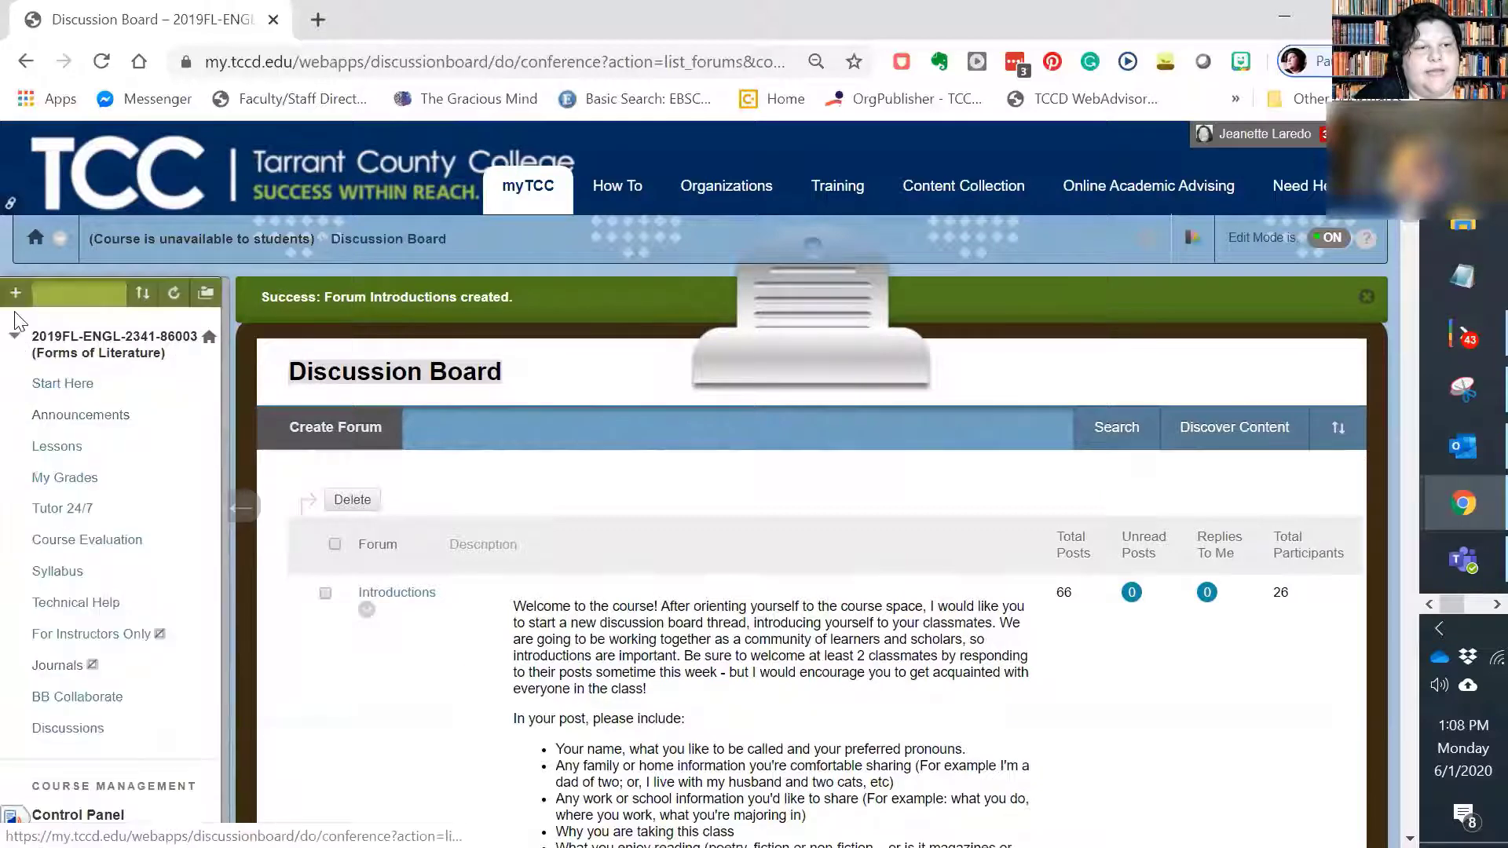
{"action": "left_click", "coordinate": [71, 450]}
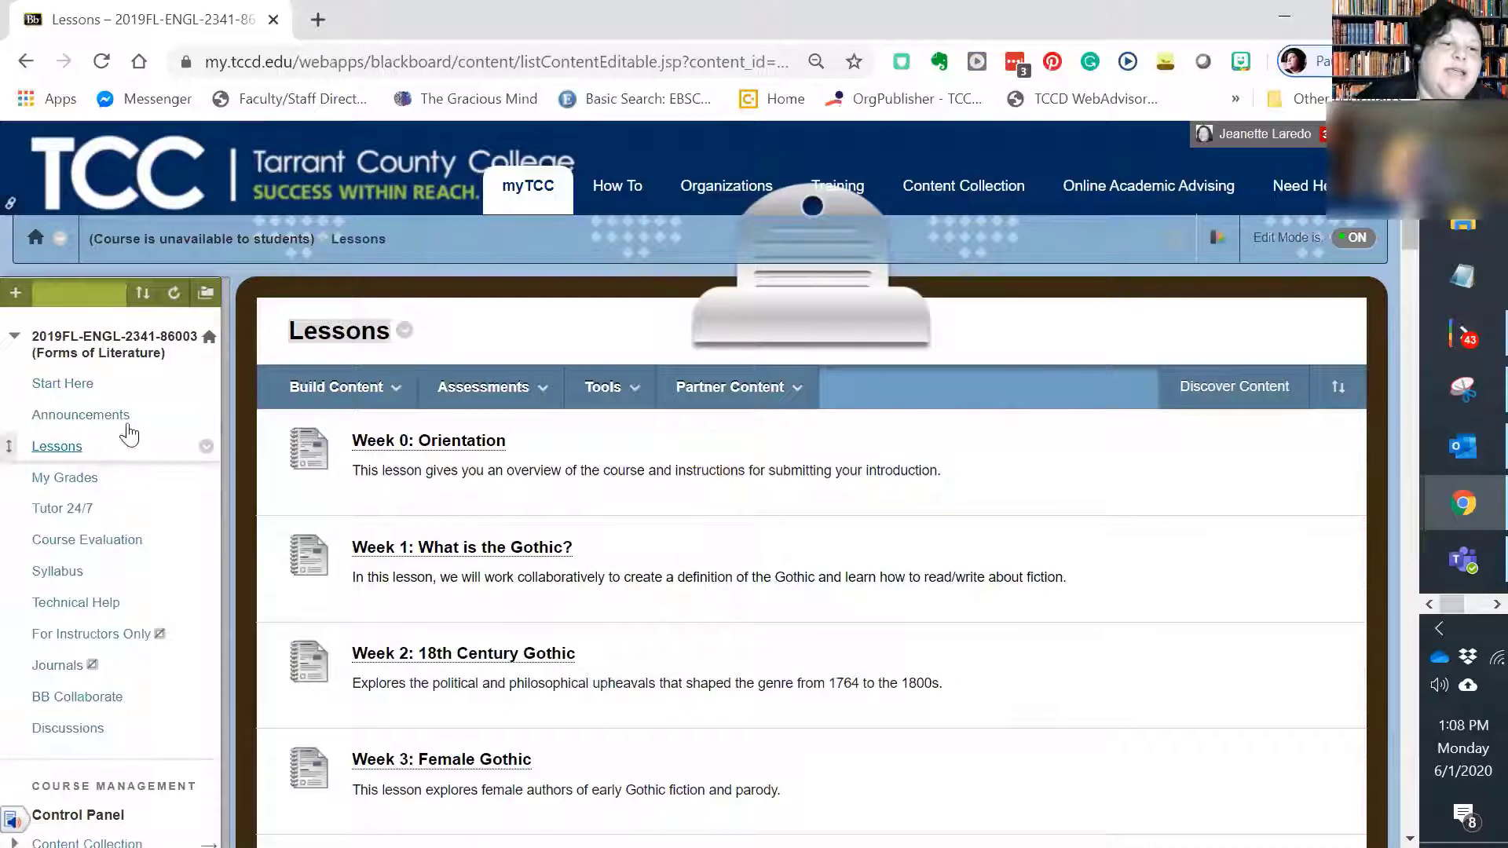
{"action": "left_click", "coordinate": [347, 383]}
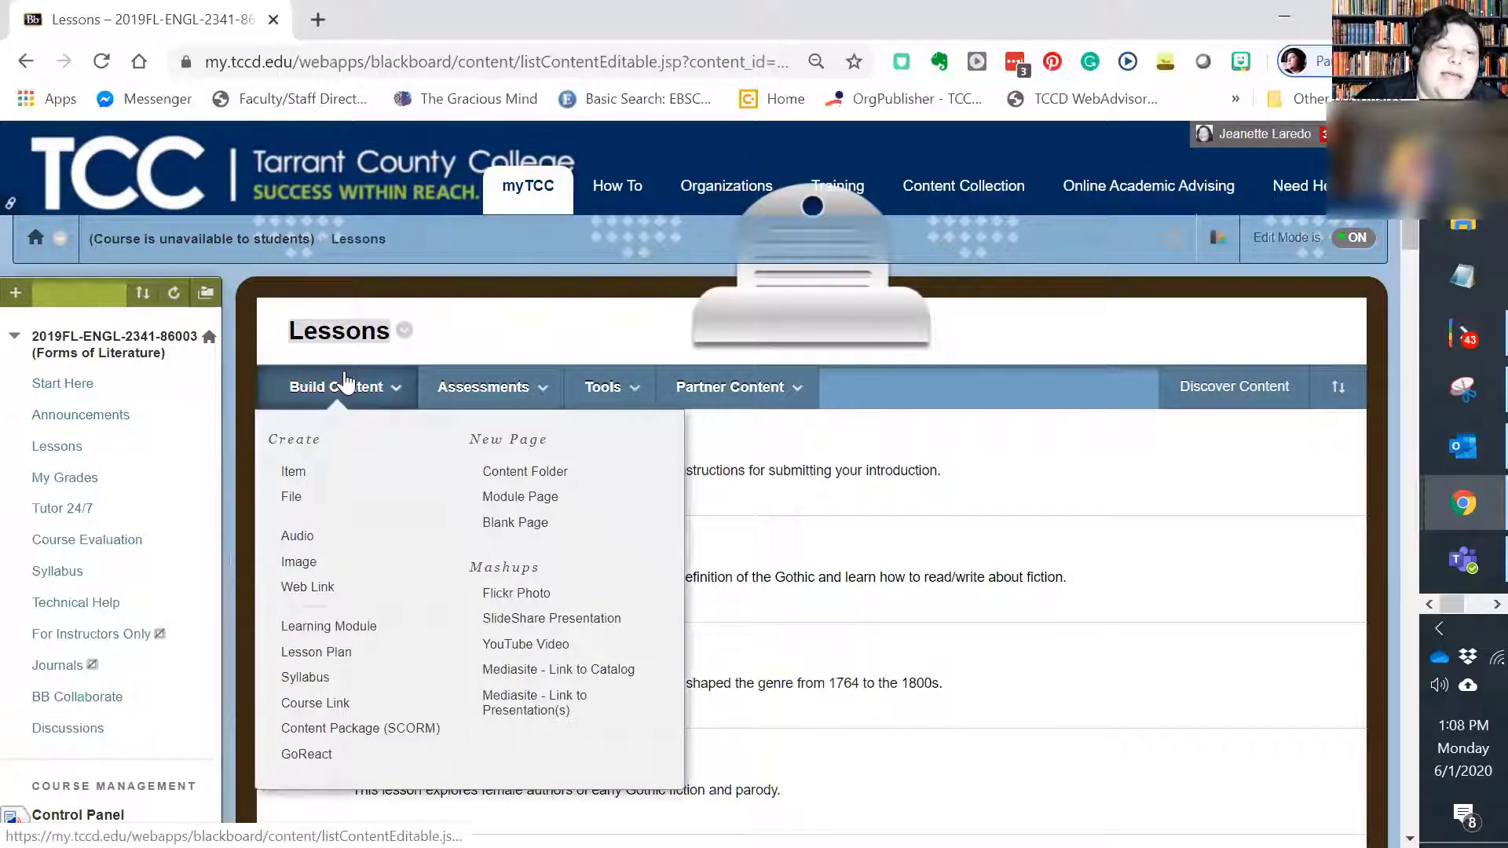
{"action": "left_click", "coordinate": [487, 385]}
{"action": "left_click", "coordinate": [604, 383]}
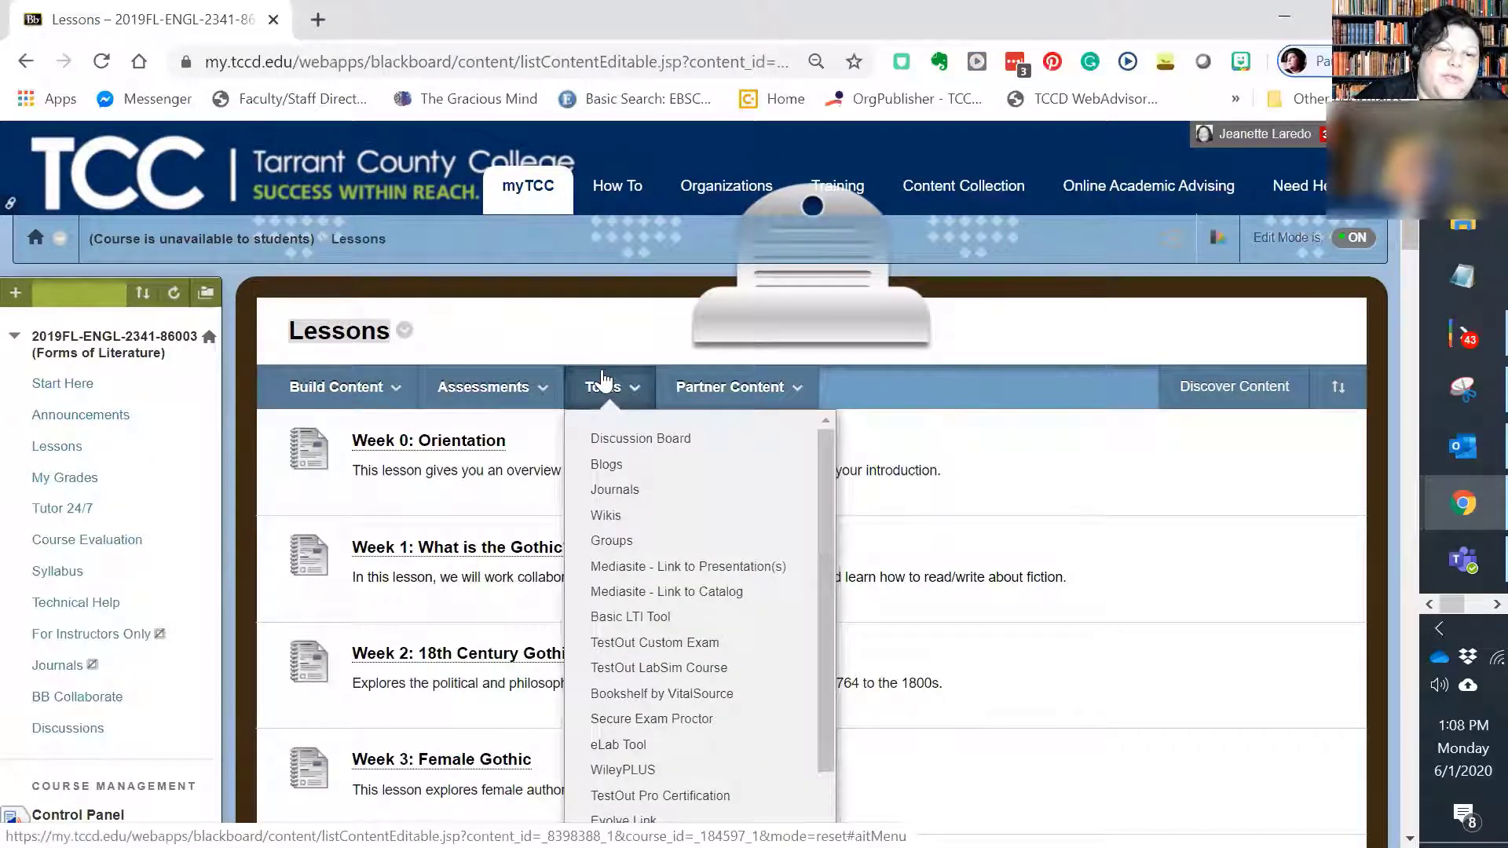
{"action": "left_click", "coordinate": [632, 441]}
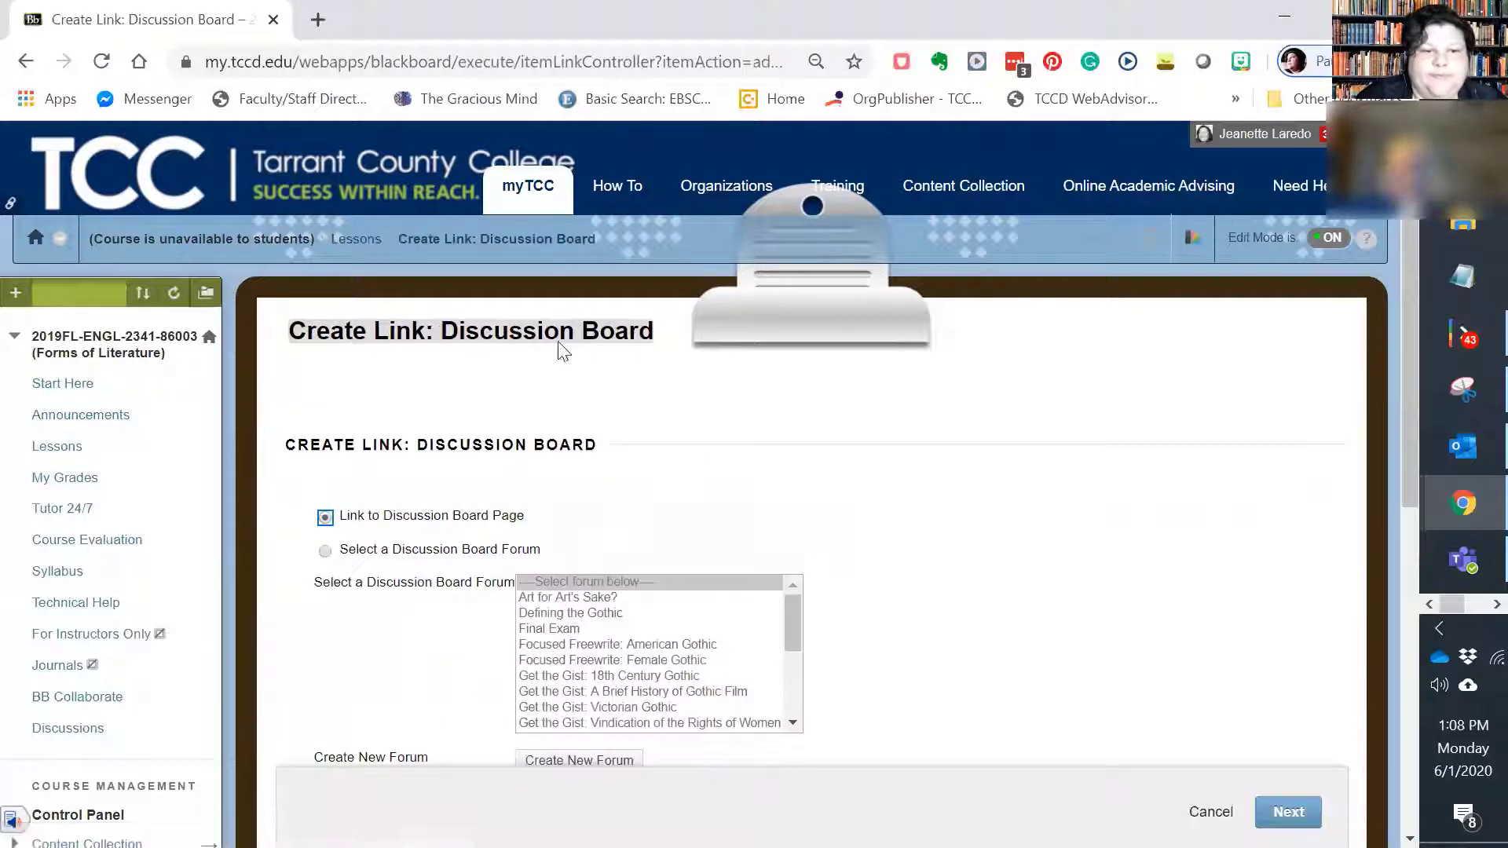
Step: Link to a specific discussion board forum, choosing the second Introductions entry, and continue to the link's properties
{"action": "scroll", "coordinate": [306, 537], "scroll_direction": "down", "scroll_amount": 2}
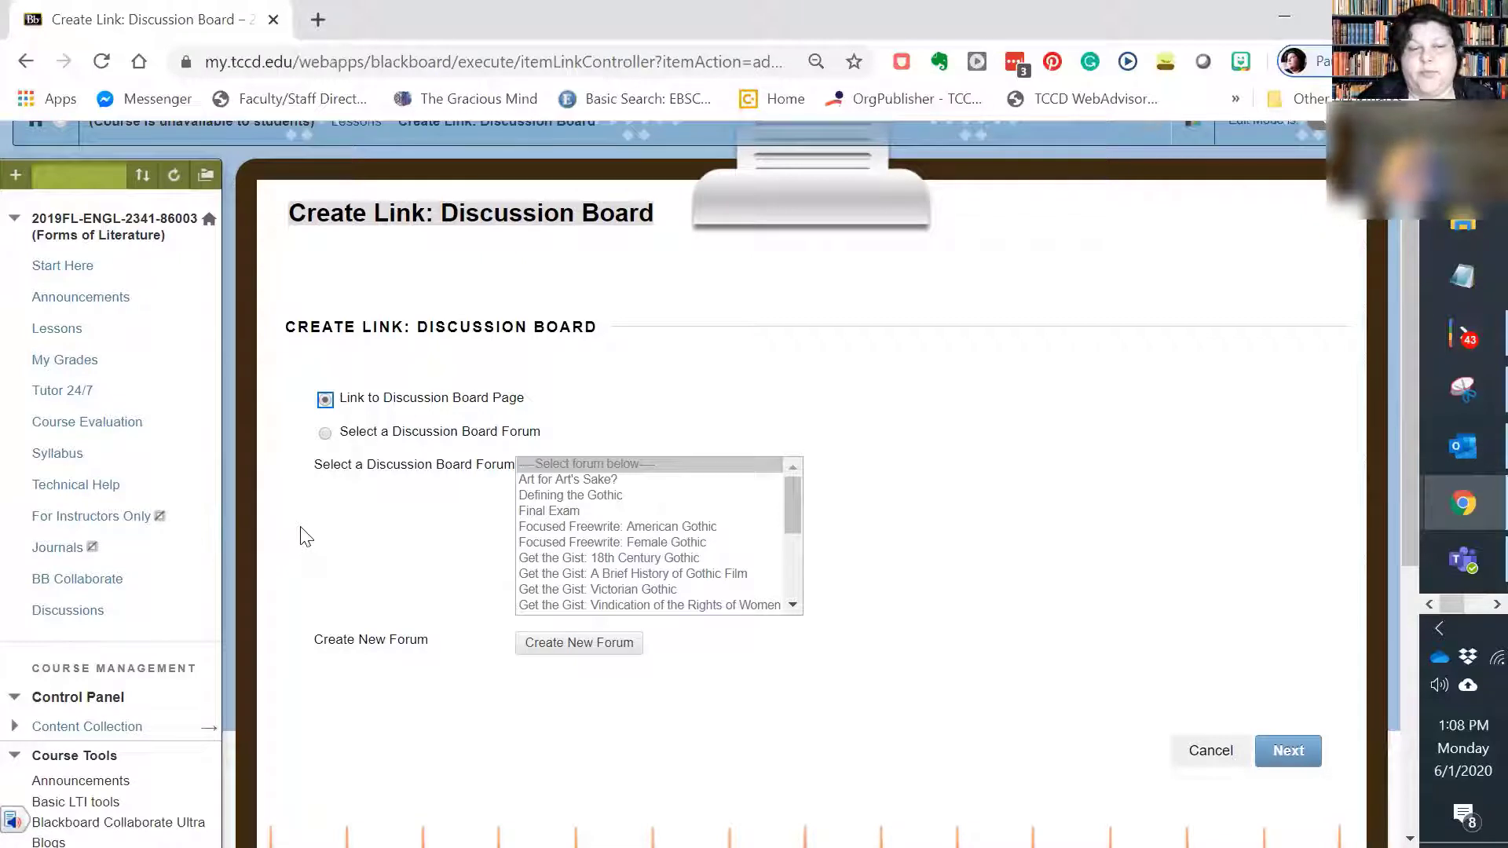
{"action": "left_click", "coordinate": [325, 434]}
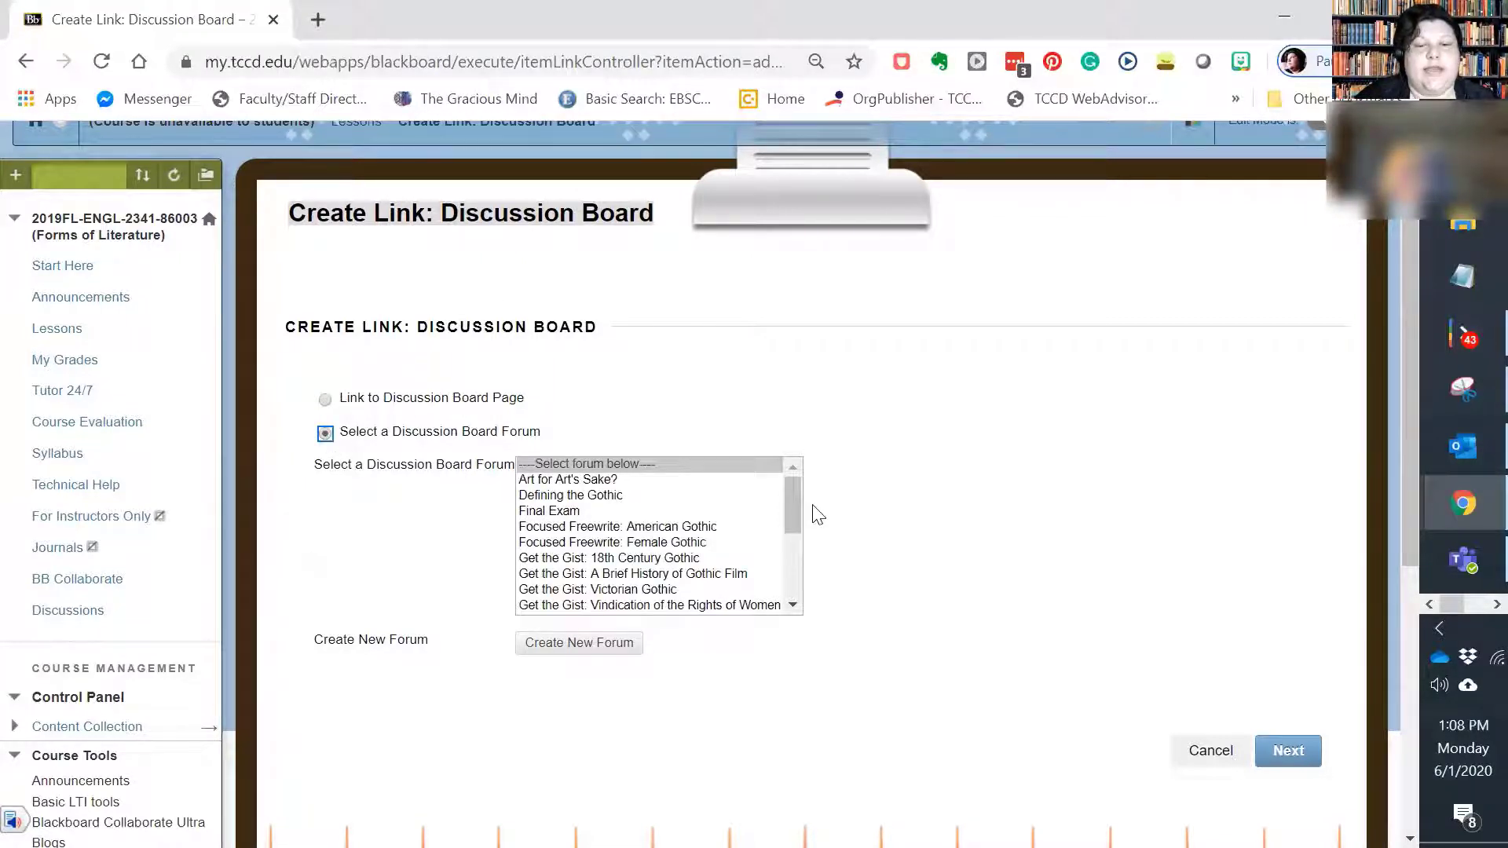
{"action": "left_click_drag", "start_coordinate": [792, 520], "coordinate": [807, 622]}
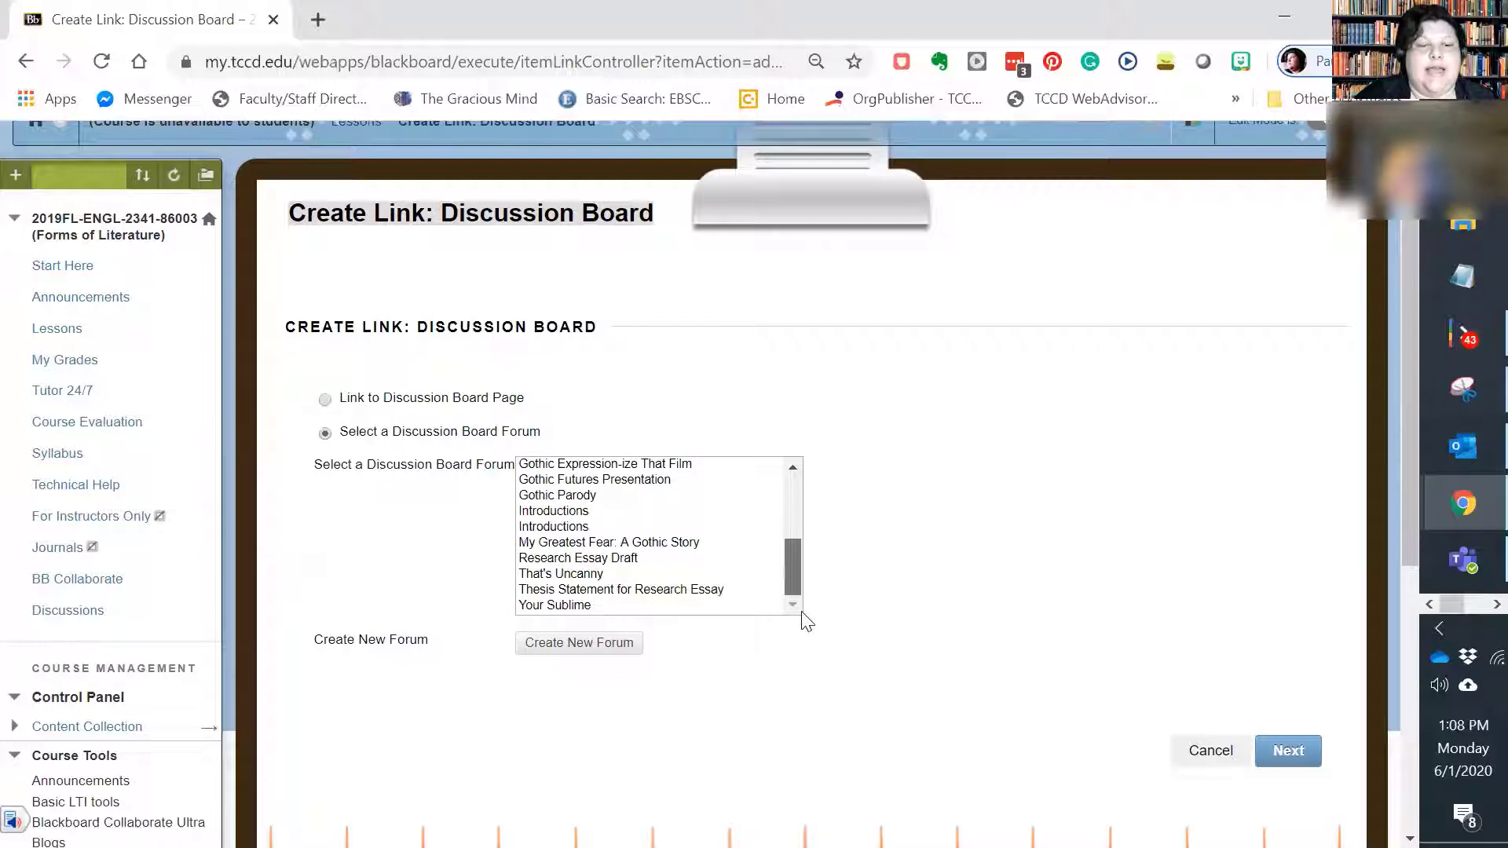
{"action": "scroll", "coordinate": [801, 550], "scroll_direction": "up", "scroll_amount": 3}
{"action": "scroll", "coordinate": [809, 534], "scroll_direction": "down", "scroll_amount": 2}
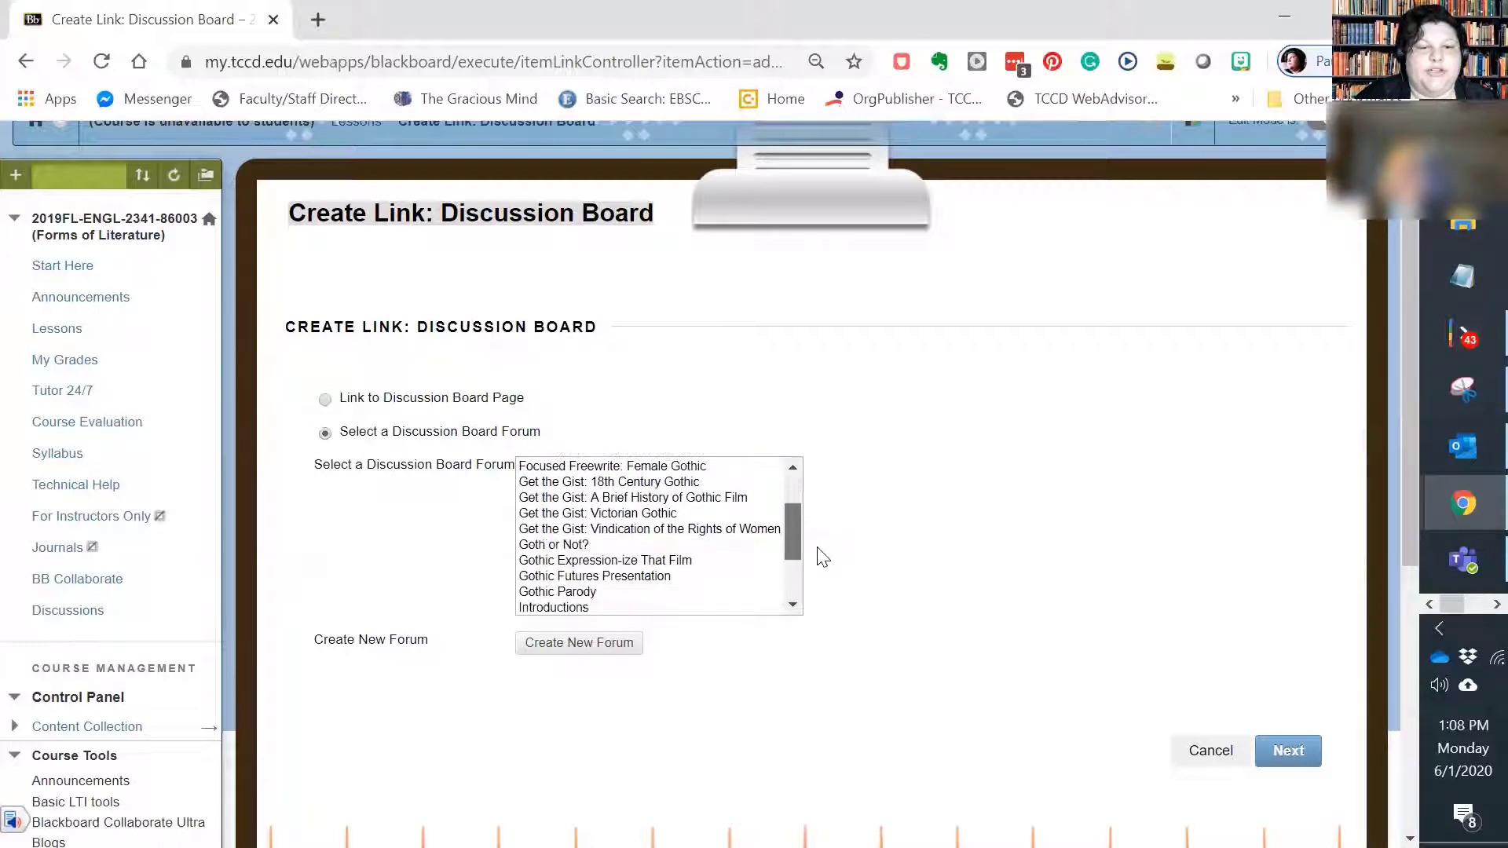
{"action": "left_click", "coordinate": [582, 576]}
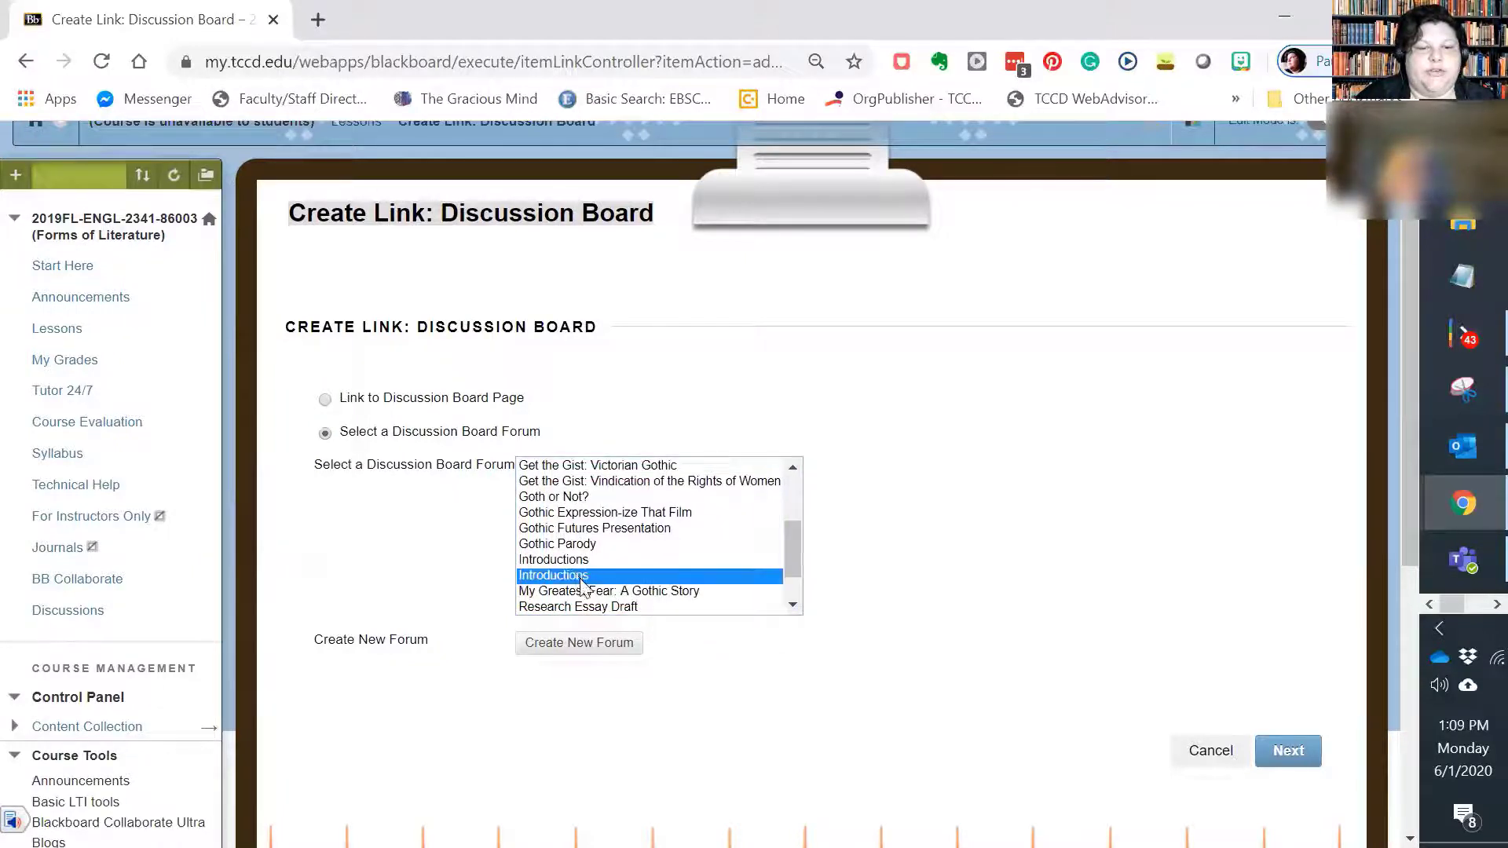
{"action": "scroll", "coordinate": [1307, 591], "scroll_direction": "down", "scroll_amount": 3}
{"action": "left_click", "coordinate": [1290, 517]}
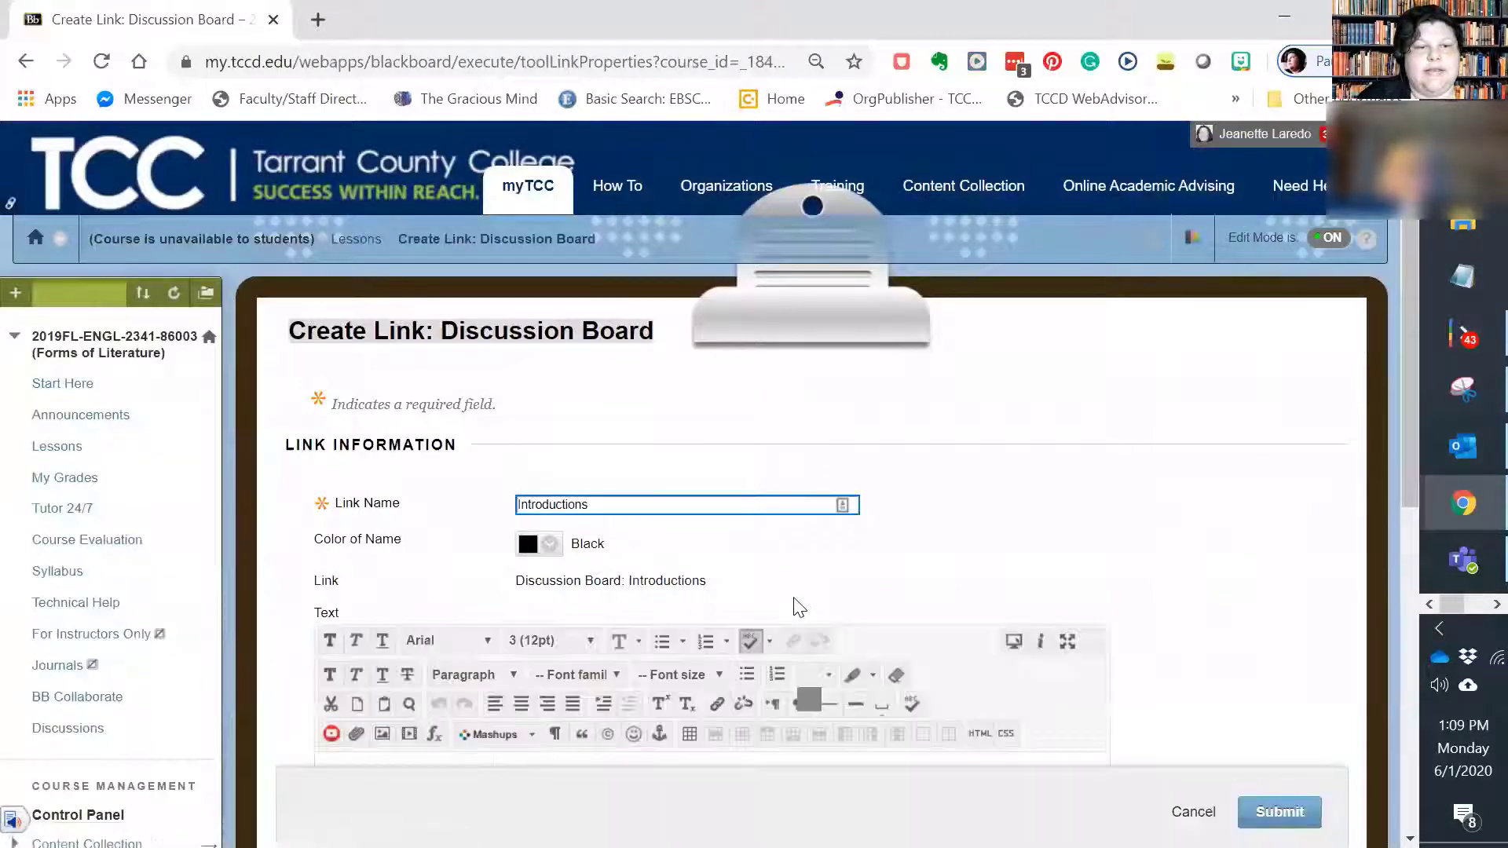
Step: Paste the copied introductions prompt as the link's text, submit the link, and check it at the end of Lessons
{"action": "scroll", "coordinate": [360, 628], "scroll_direction": "down", "scroll_amount": 2}
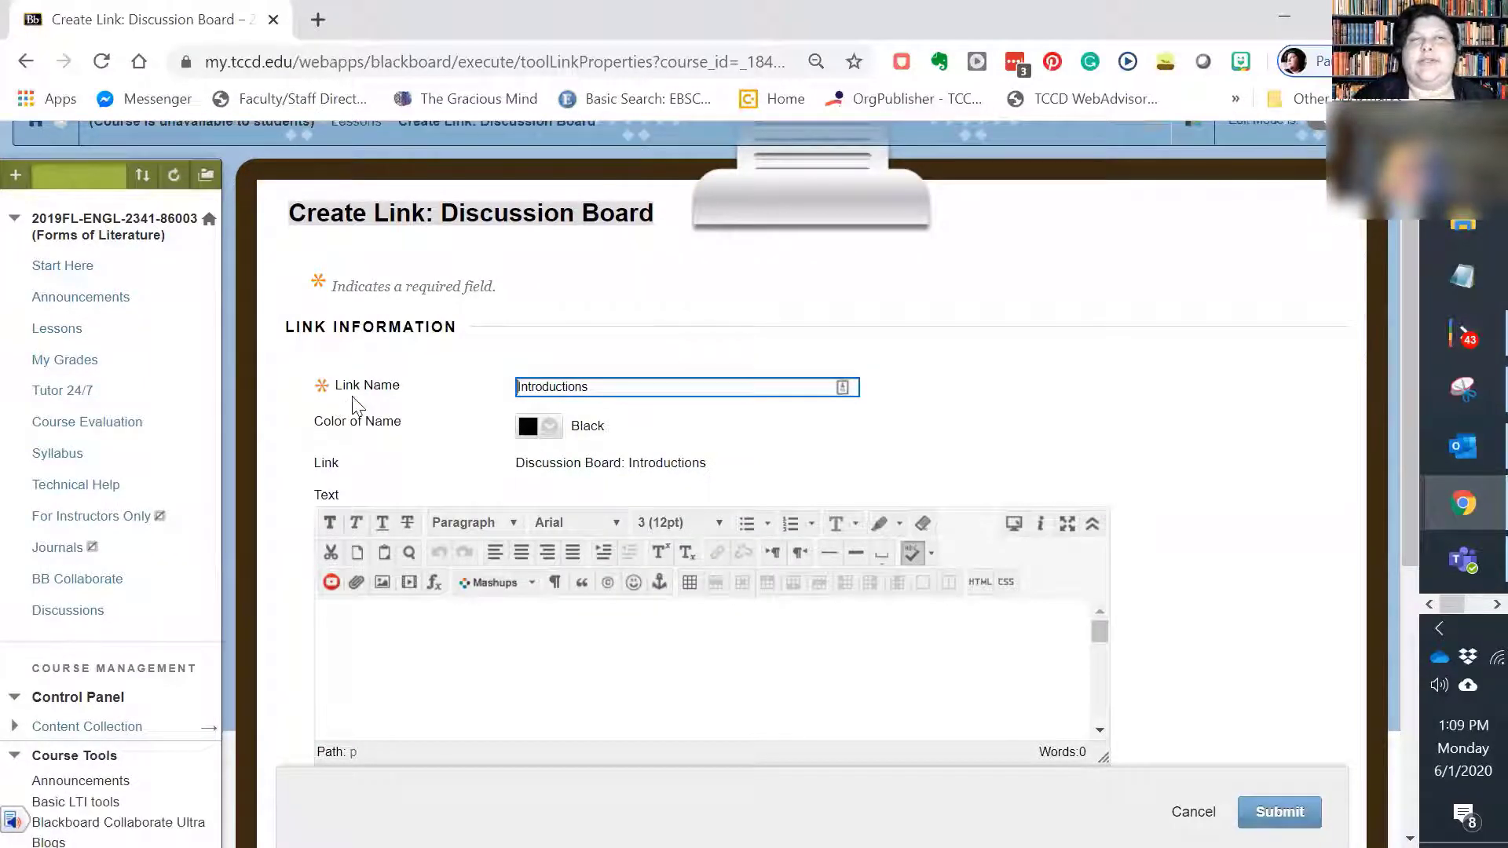
{"action": "scroll", "coordinate": [441, 426], "scroll_direction": "down", "scroll_amount": 2}
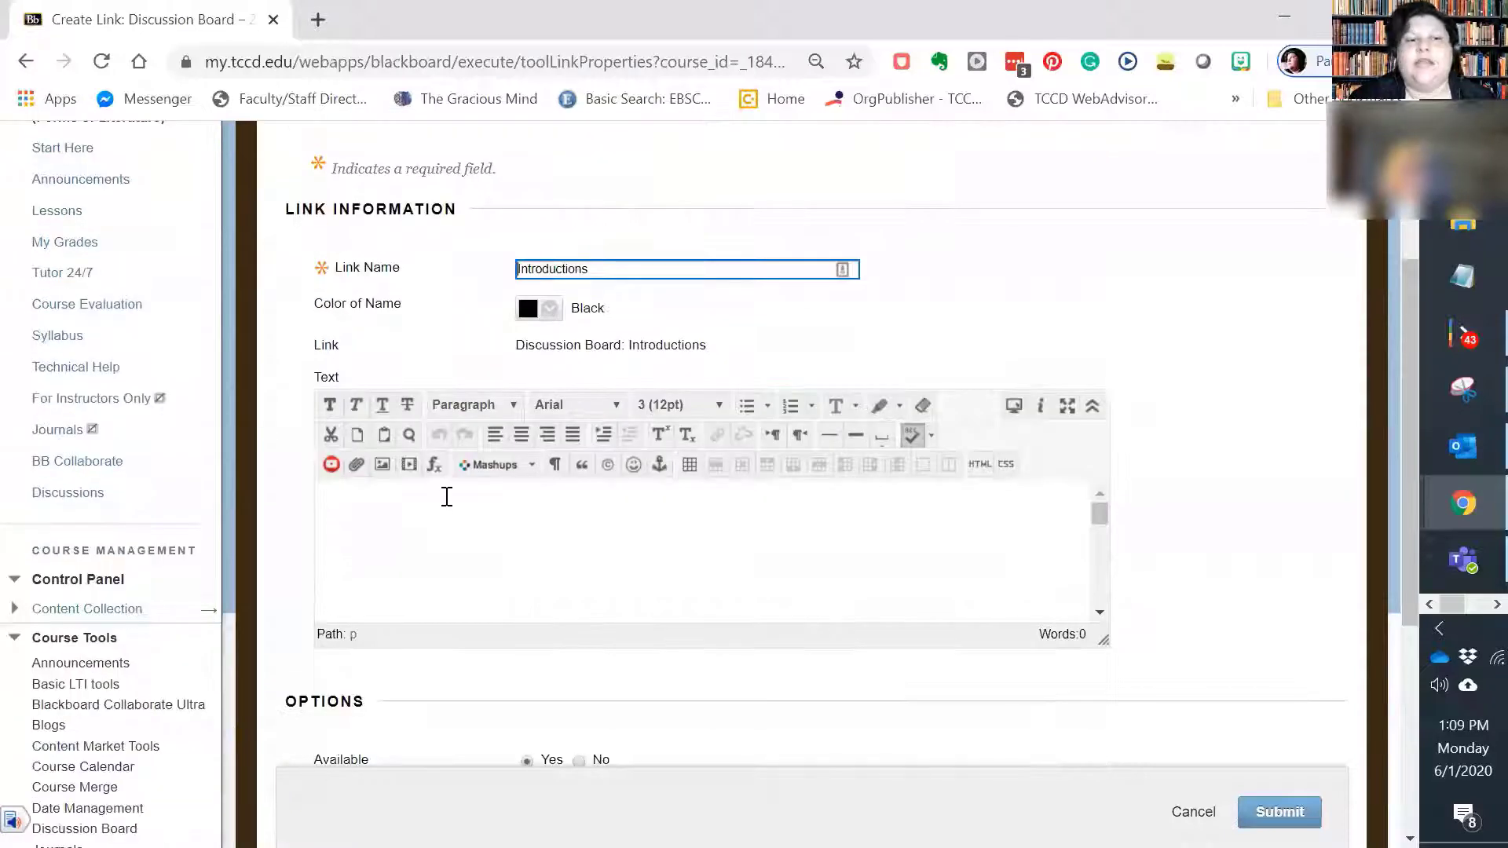
{"action": "left_click", "coordinate": [446, 496]}
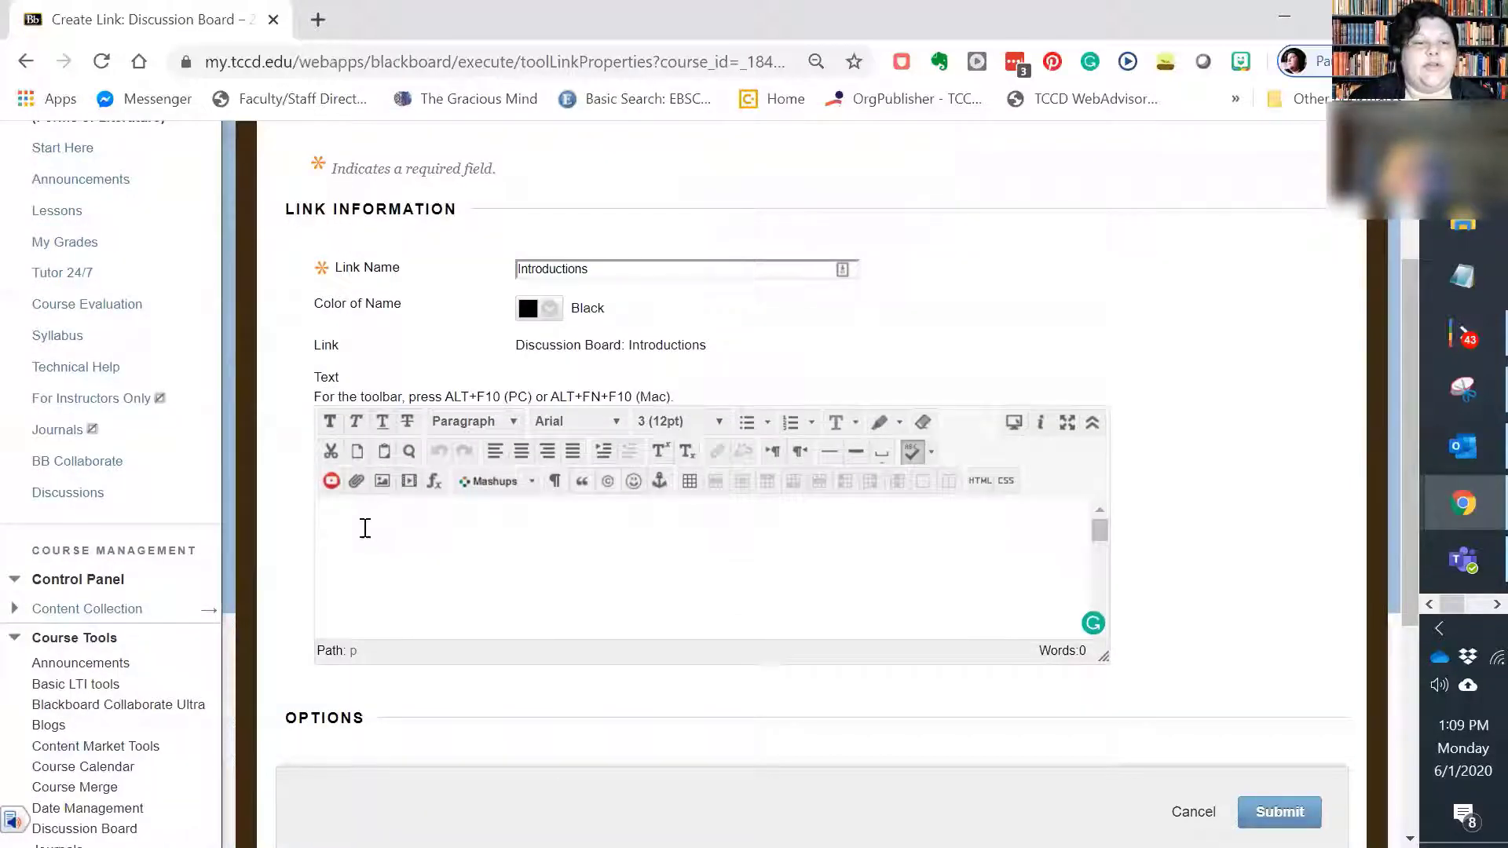
{"action": "key", "text": "ctrl+v"}
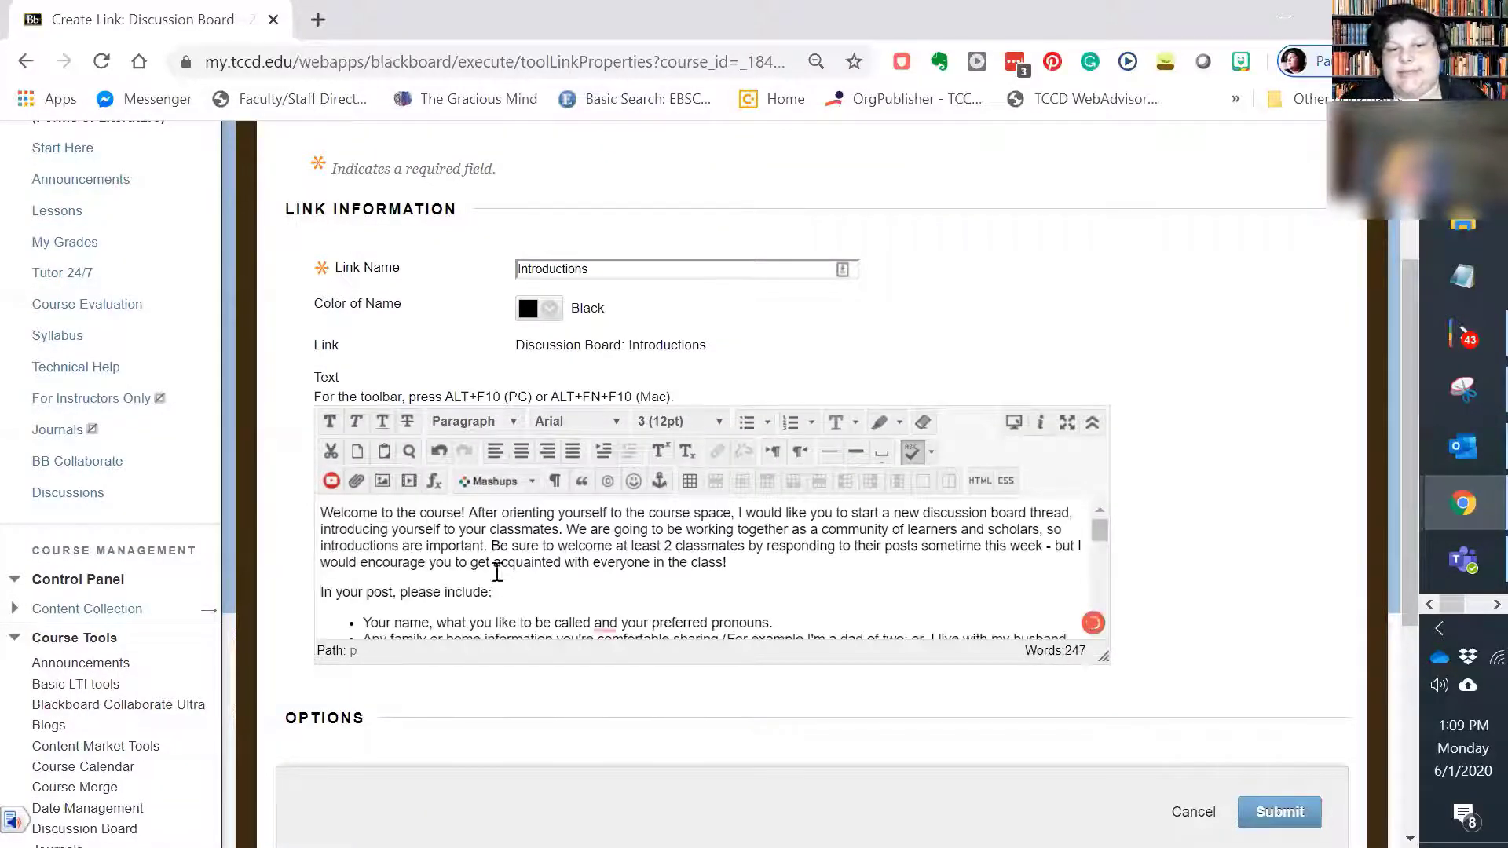
{"action": "scroll", "coordinate": [531, 559], "scroll_direction": "down", "scroll_amount": 3}
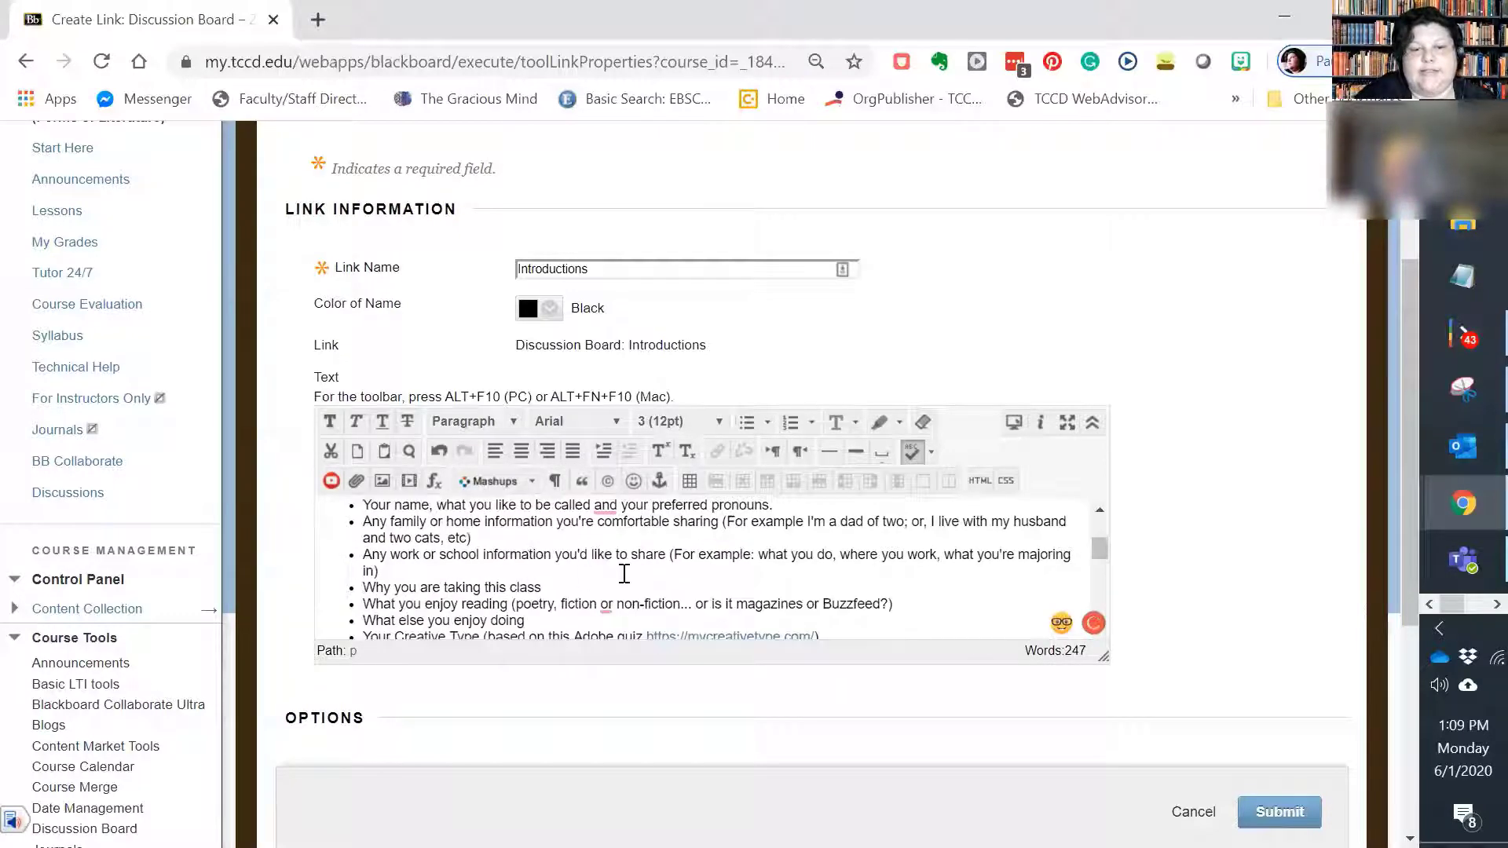
{"action": "scroll", "coordinate": [648, 544], "scroll_direction": "down", "scroll_amount": 8}
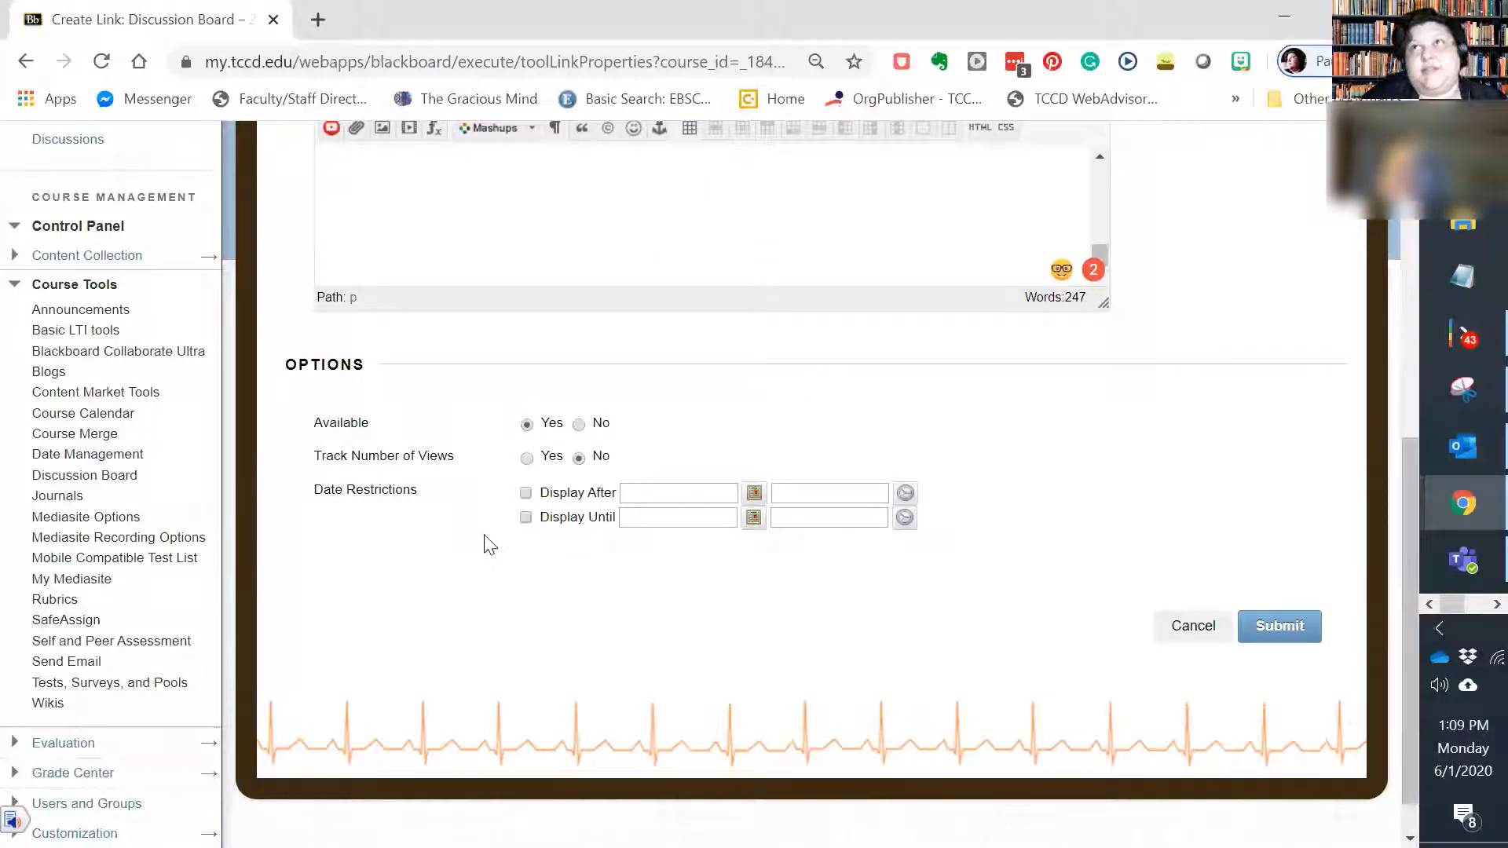
{"action": "left_click", "coordinate": [1282, 629]}
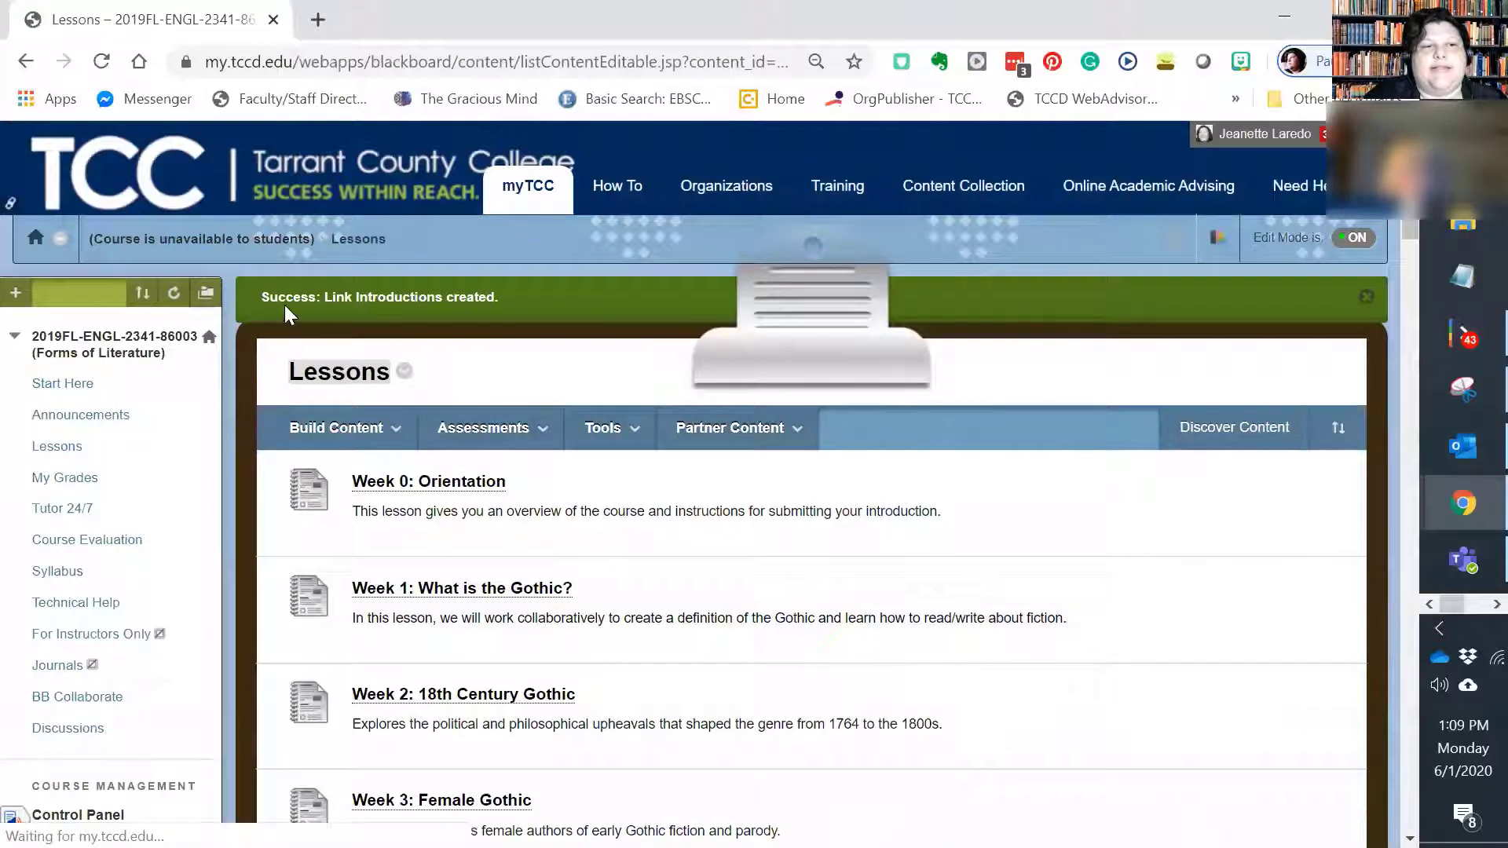
{"action": "scroll", "coordinate": [503, 330], "scroll_direction": "down", "scroll_amount": 20}
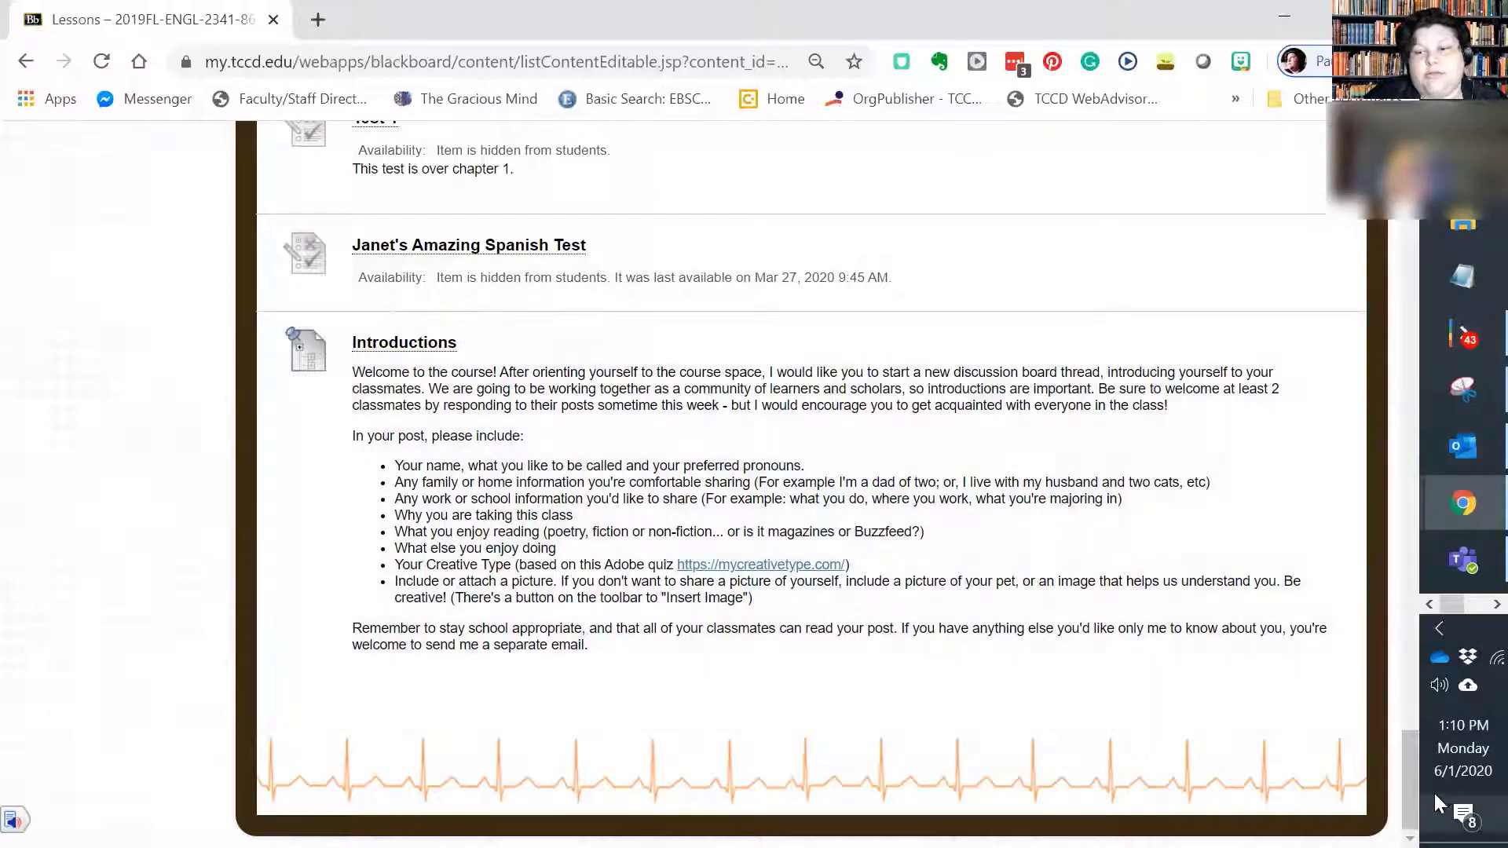
{"action": "left_click_drag", "start_coordinate": [1410, 792], "coordinate": [1409, 228]}
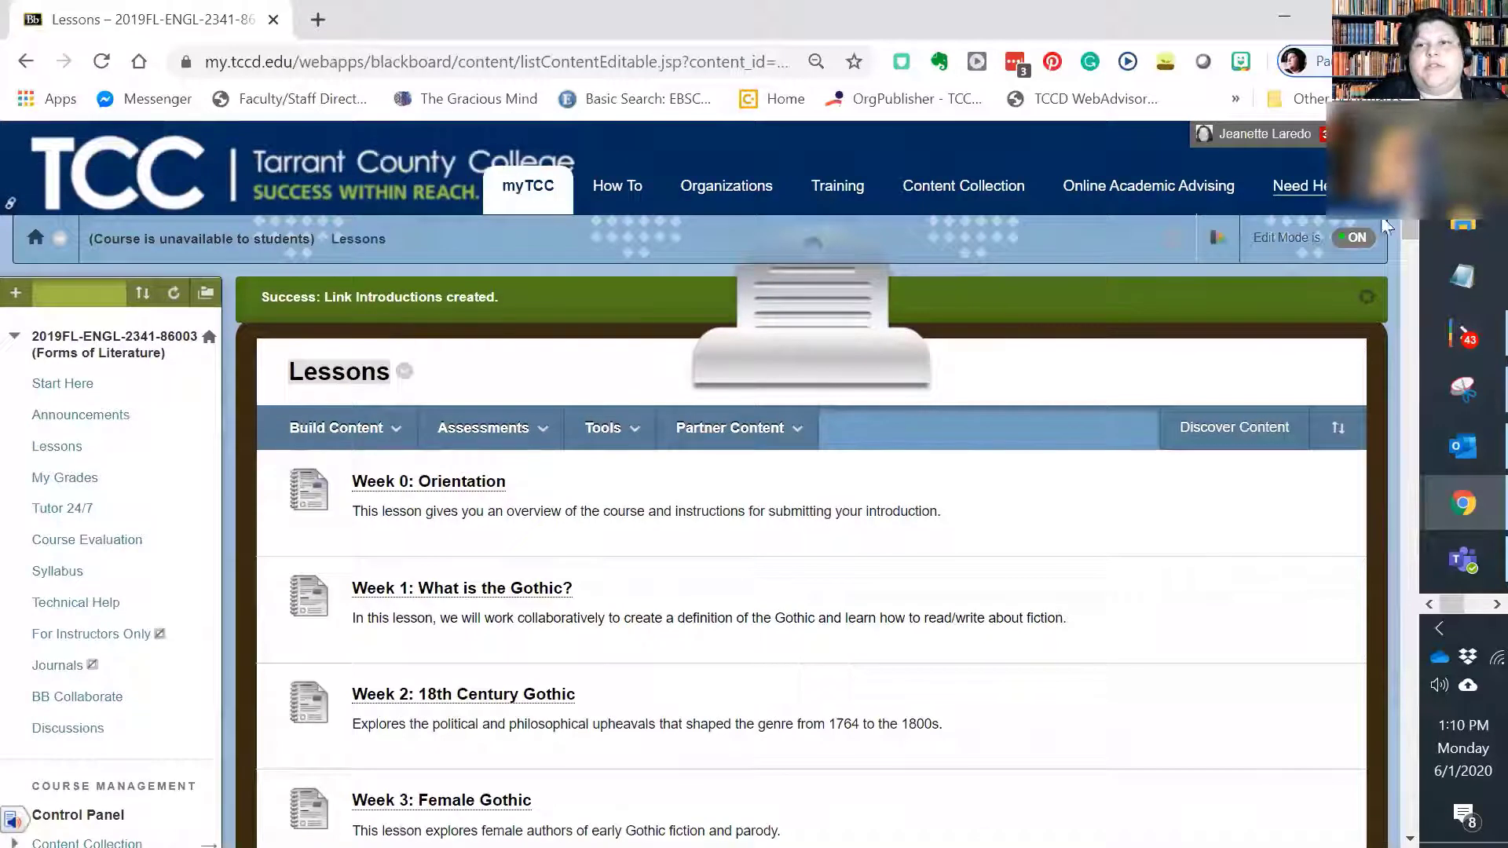
Step: In student preview, open the Introductions forum through its link at the end of Lessons and start a new thread
{"action": "left_click", "coordinate": [1176, 251]}
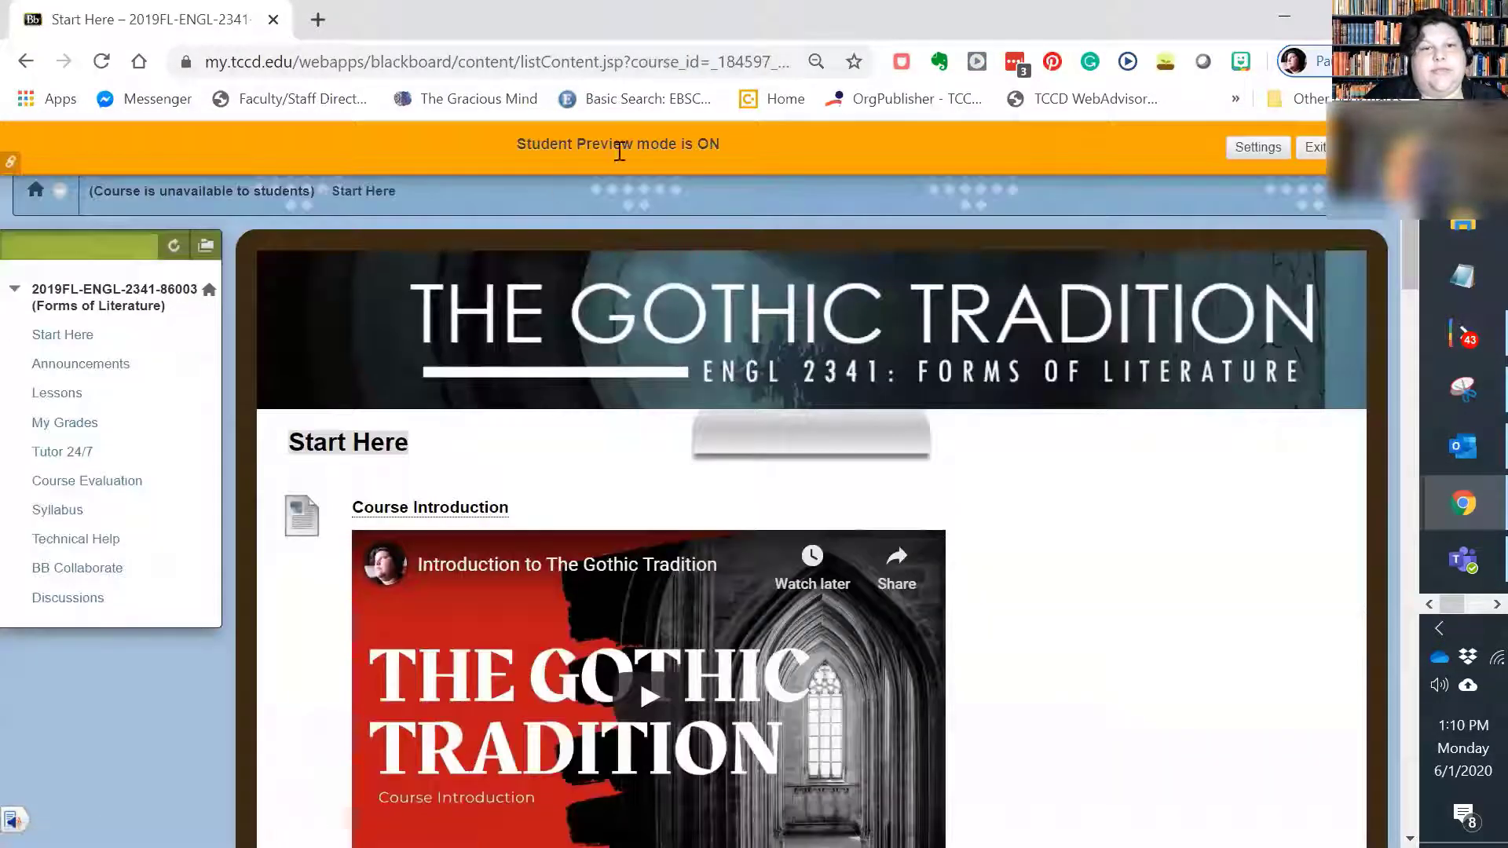
{"action": "left_click", "coordinate": [73, 399]}
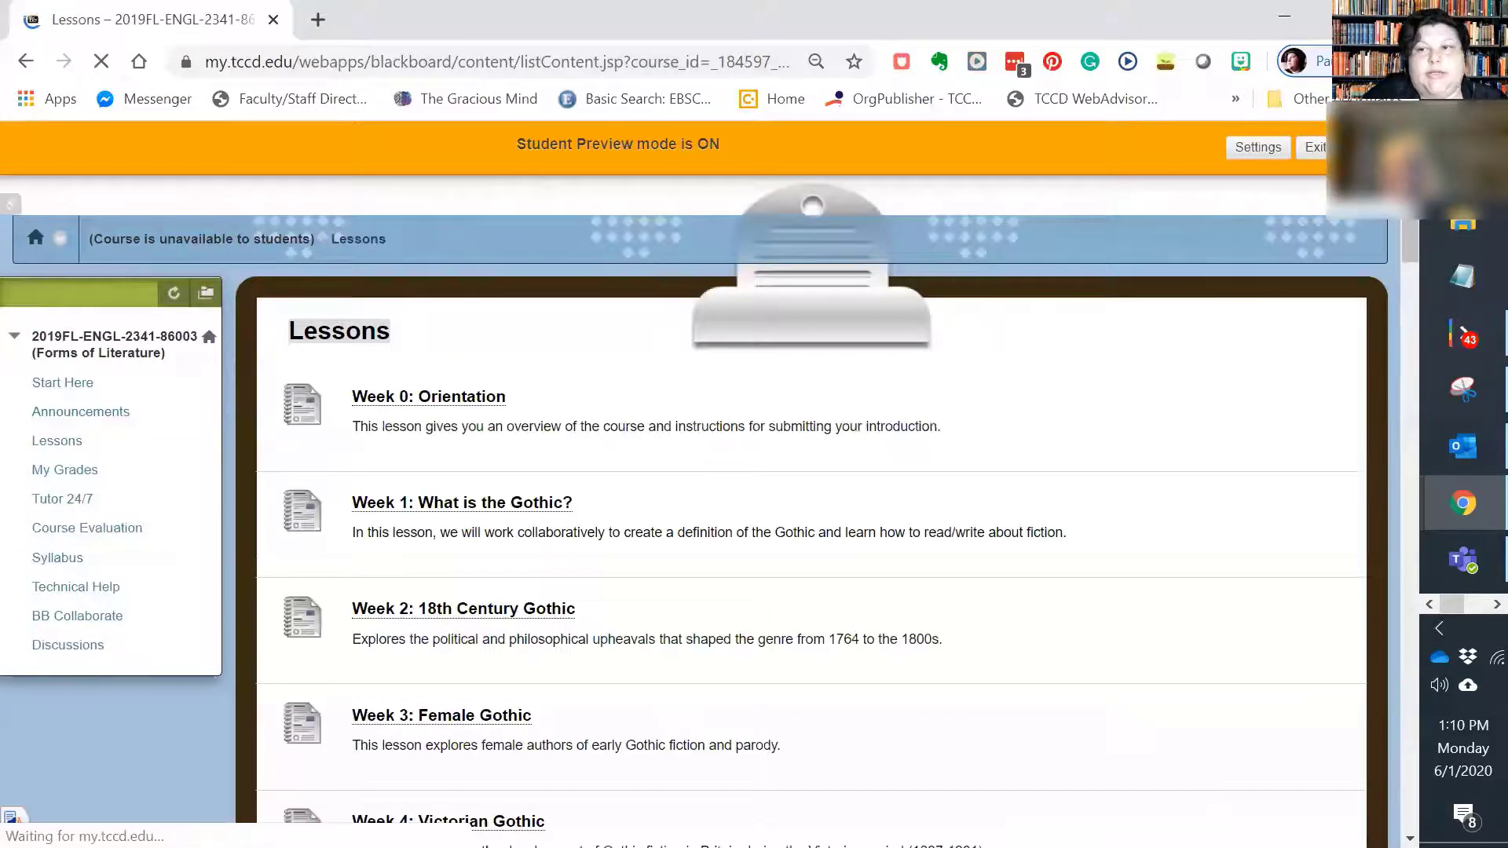
{"action": "scroll", "coordinate": [704, 175], "scroll_direction": "down", "scroll_amount": 20}
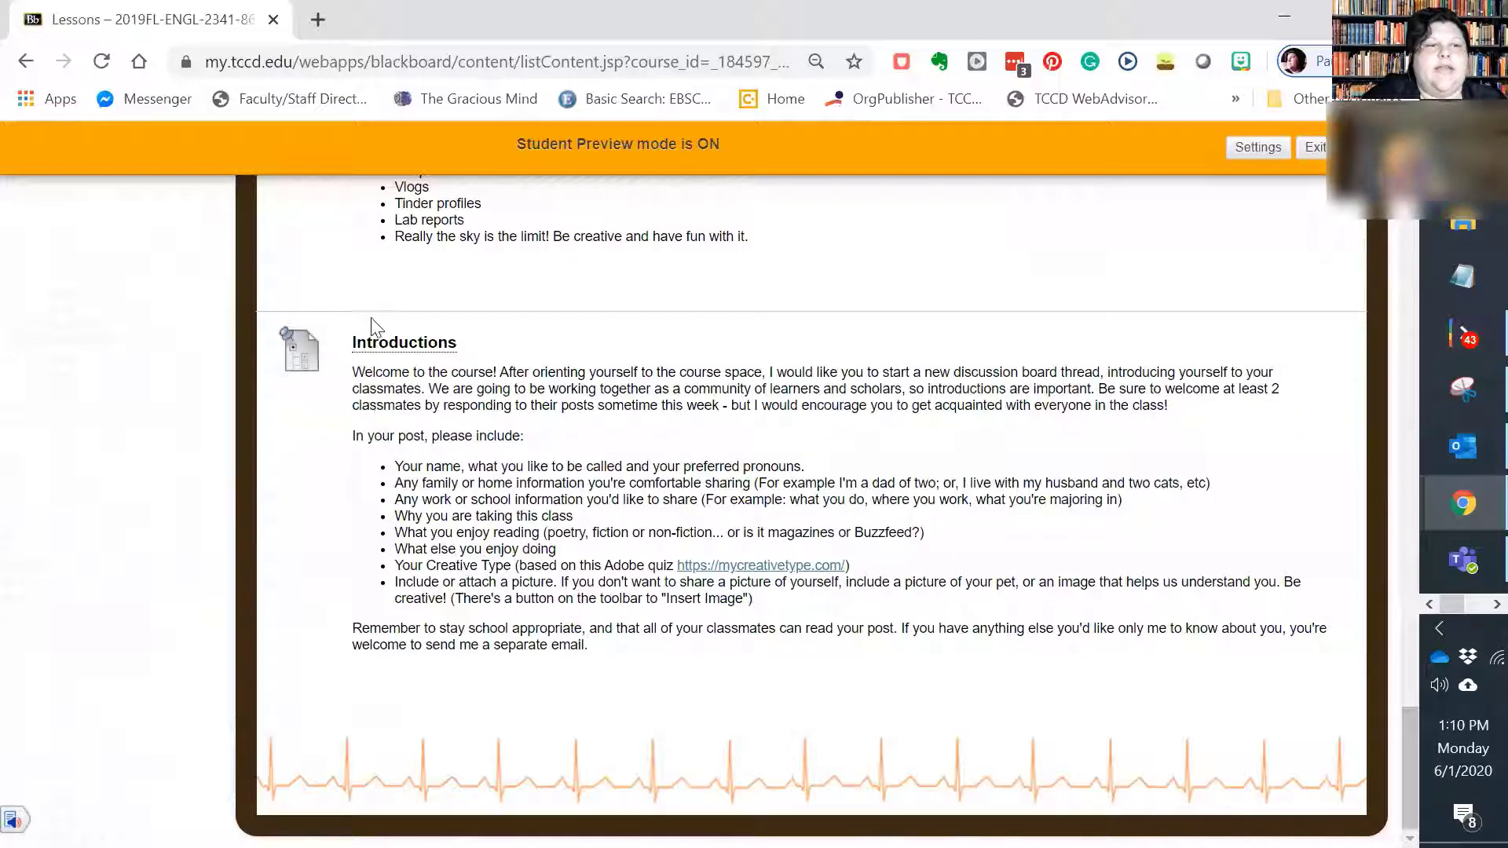
{"action": "left_click", "coordinate": [428, 343]}
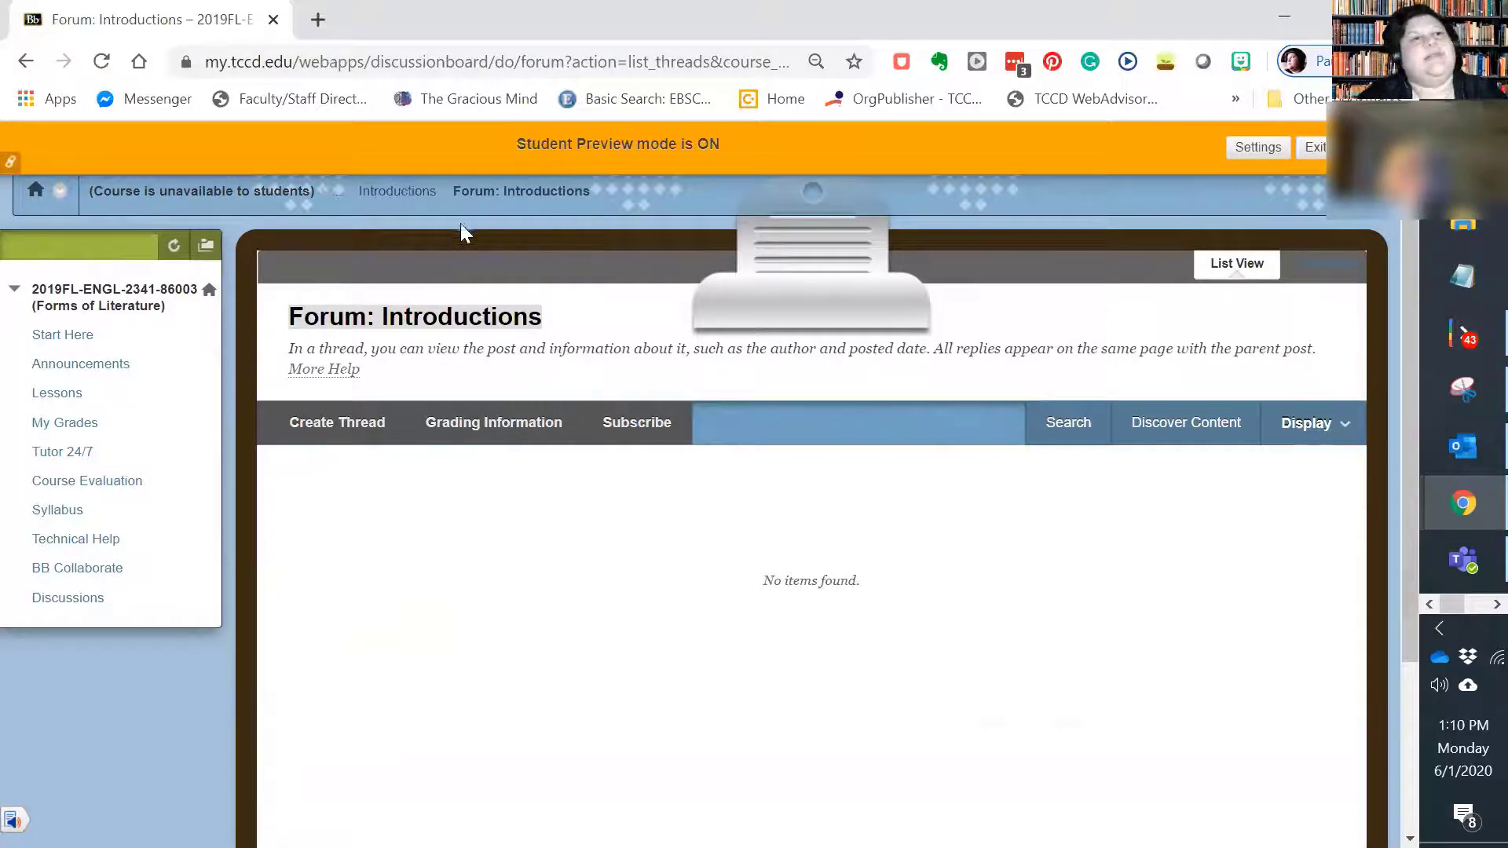
{"action": "left_click", "coordinate": [361, 428]}
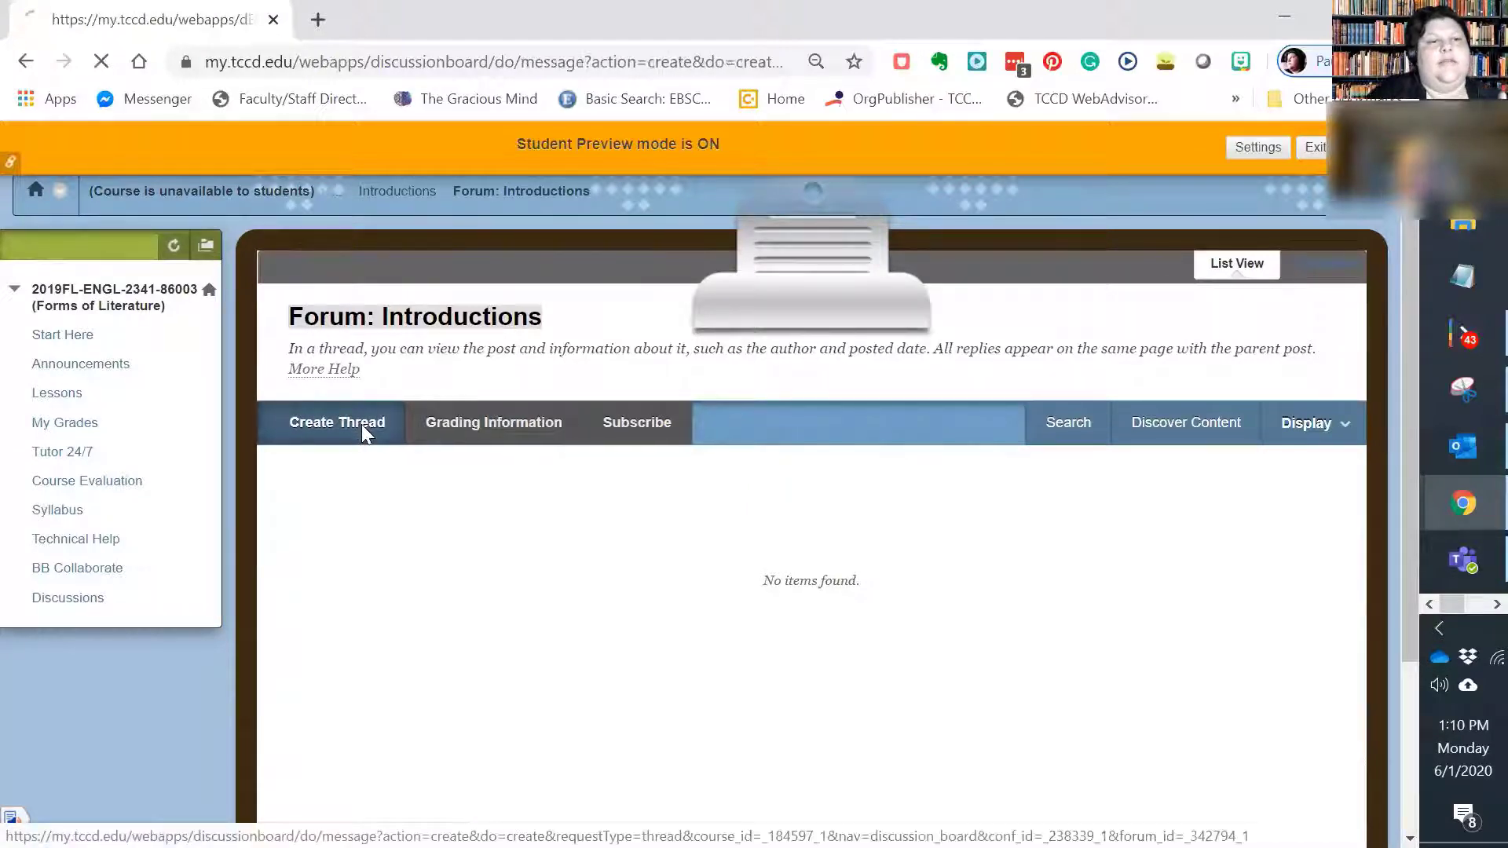
Step: Give the new thread the subject "This is My Introduction" and write "This is my introduction." as its message
{"action": "scroll", "coordinate": [518, 271], "scroll_direction": "down", "scroll_amount": 4}
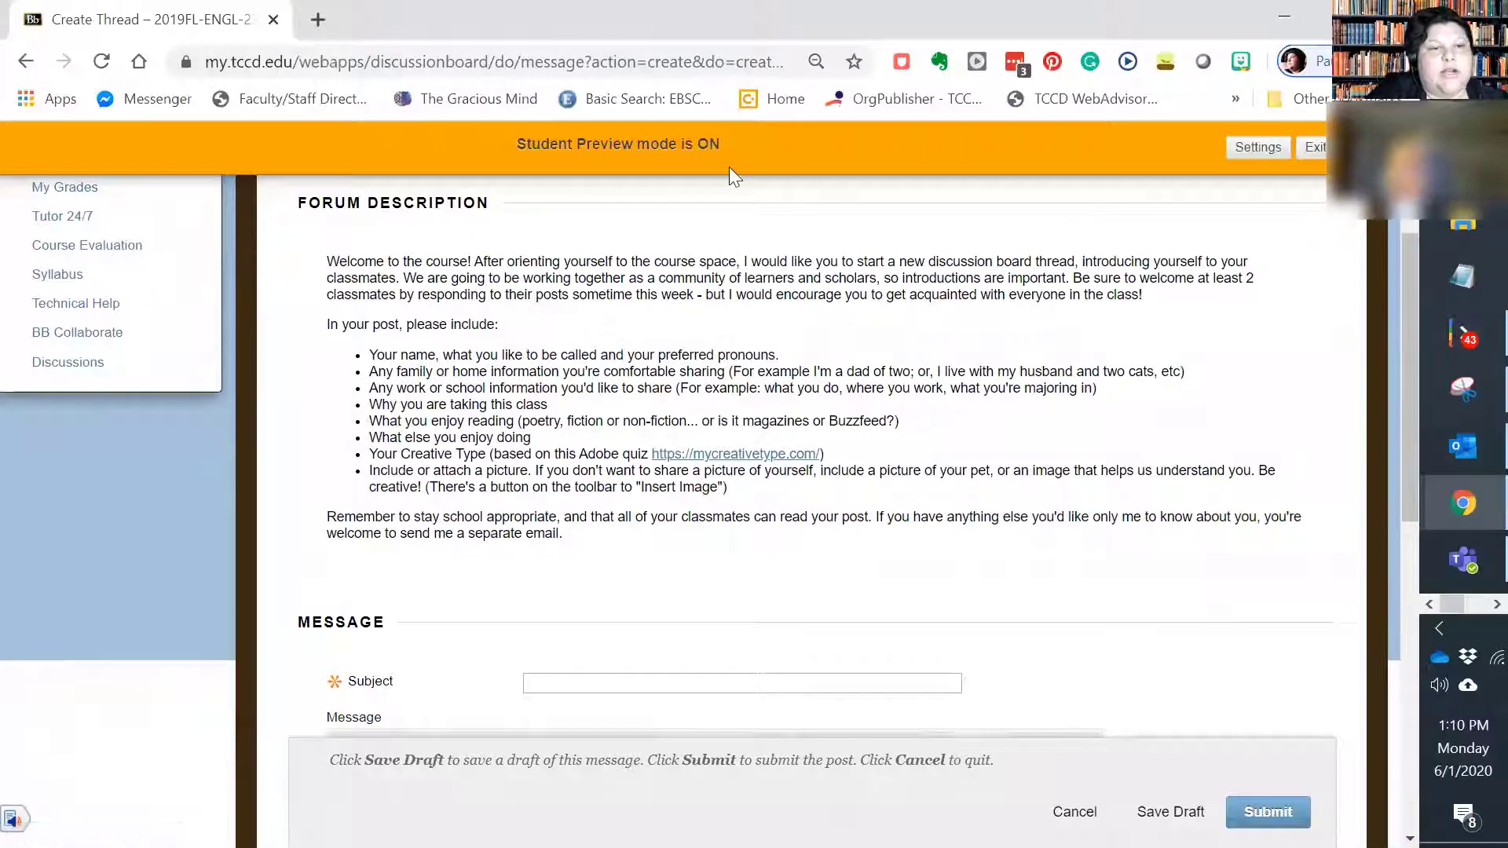
{"action": "scroll", "coordinate": [766, 500], "scroll_direction": "down", "scroll_amount": 2}
{"action": "scroll", "coordinate": [504, 595], "scroll_direction": "down", "scroll_amount": 1}
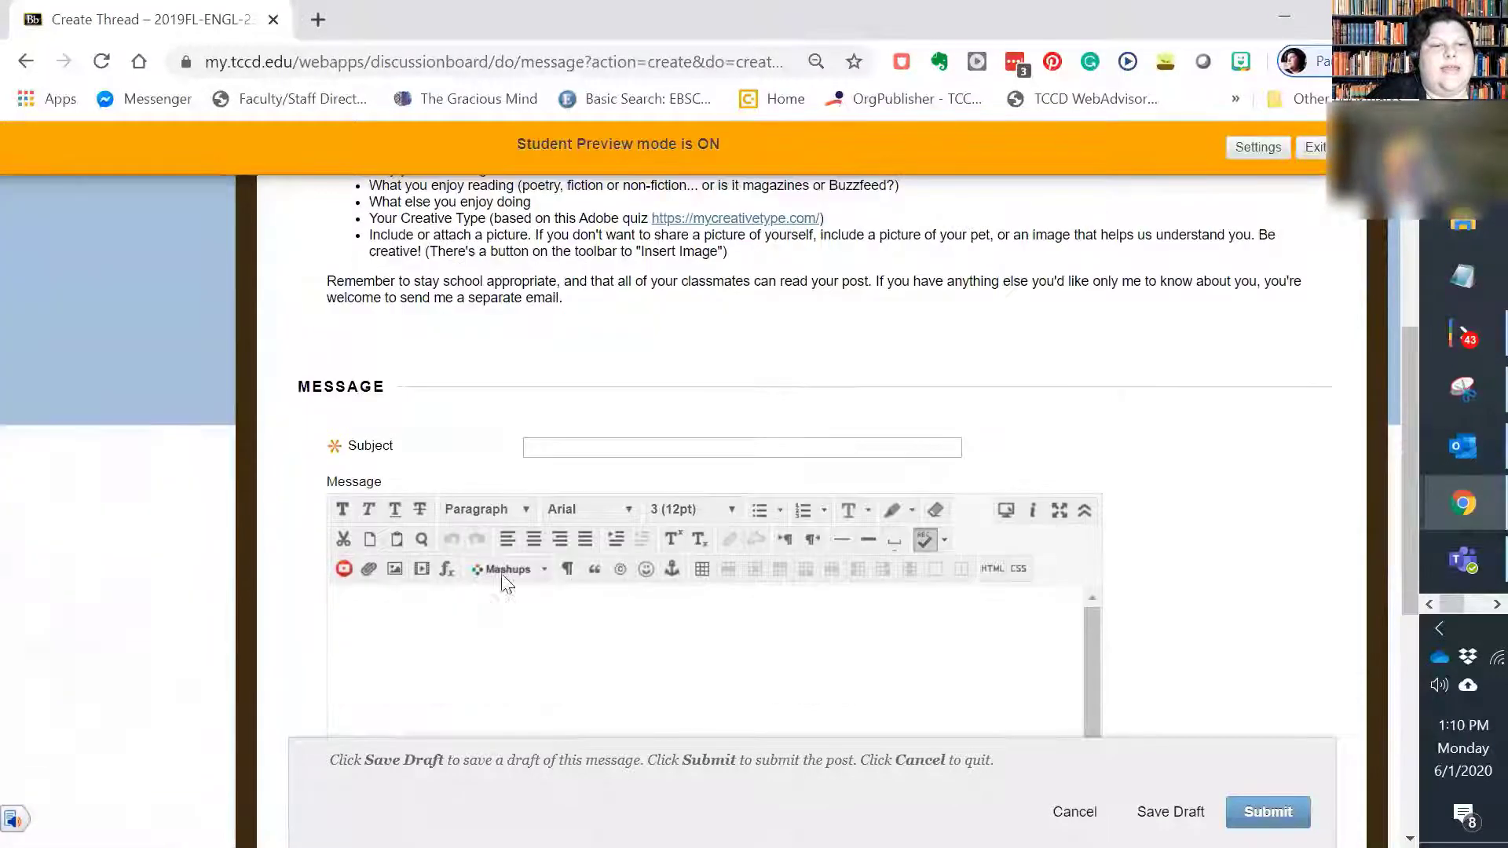
{"action": "left_click", "coordinate": [680, 444]}
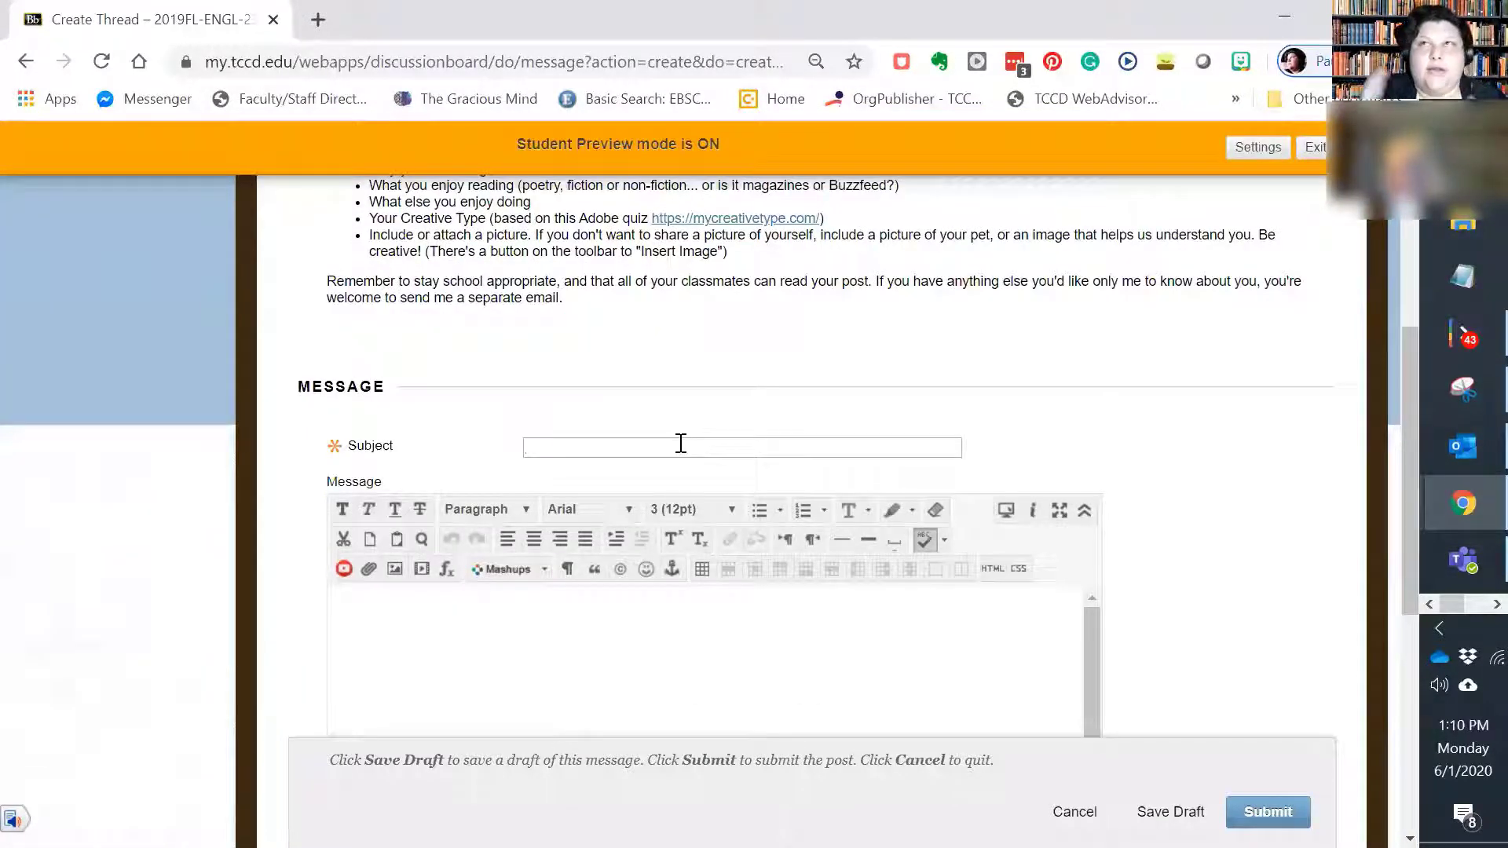
{"action": "type", "text": "Thi"}
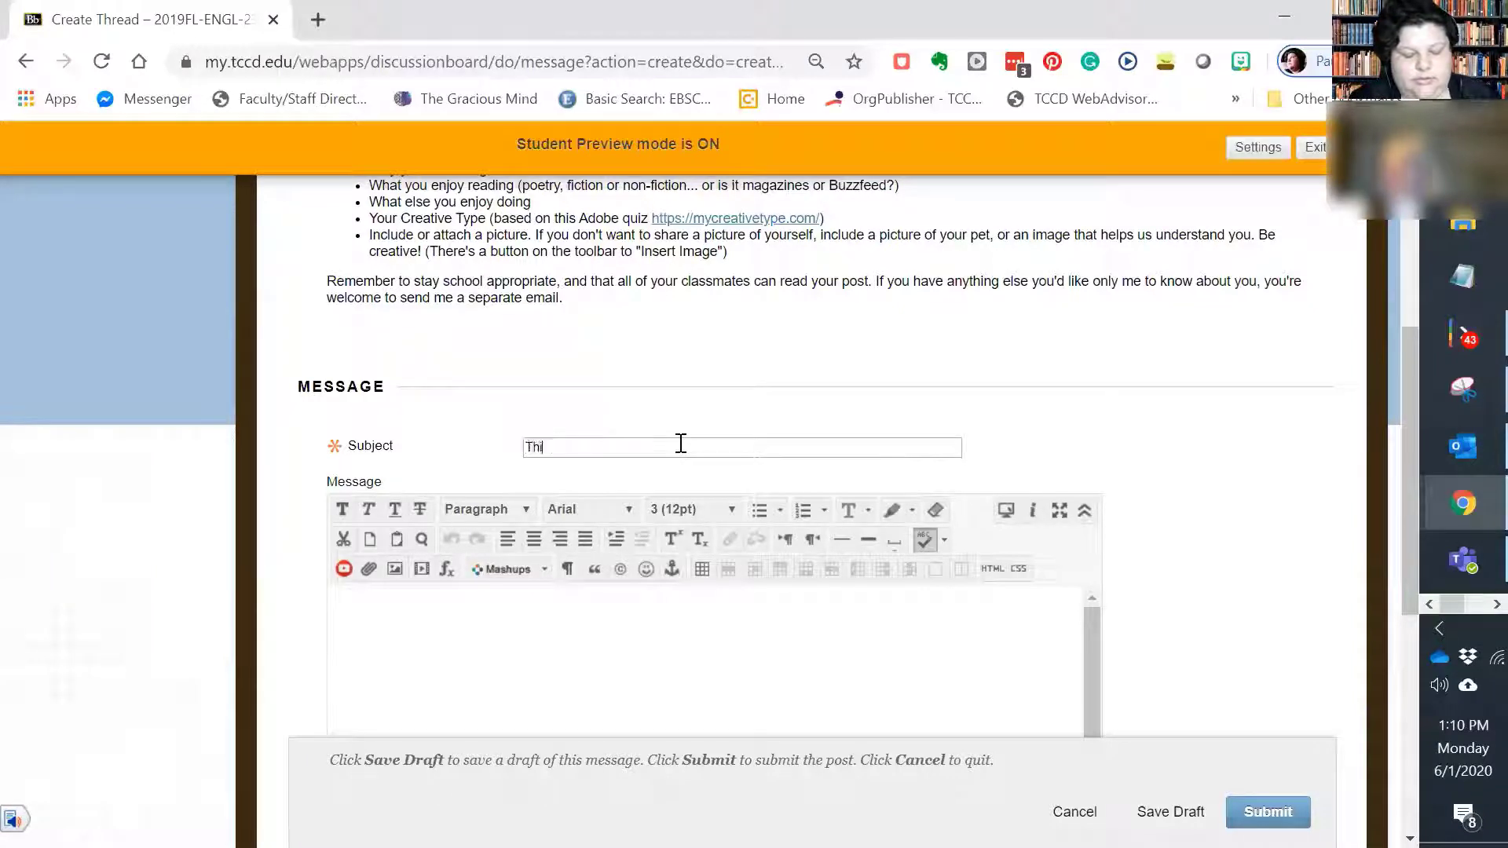
{"action": "type", "text": "s is My Introduction"}
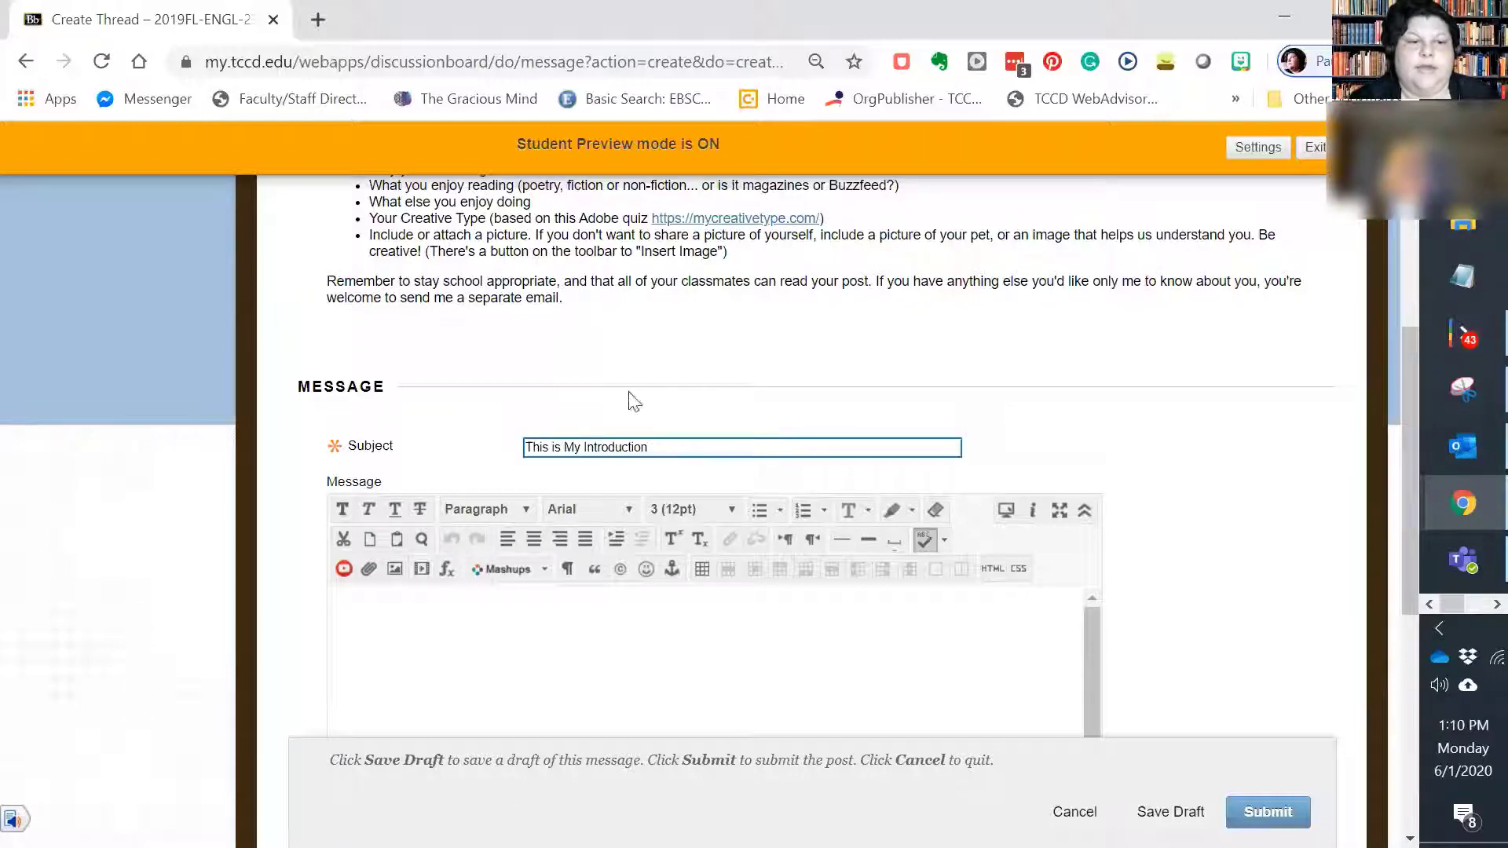
{"action": "left_click", "coordinate": [507, 673]}
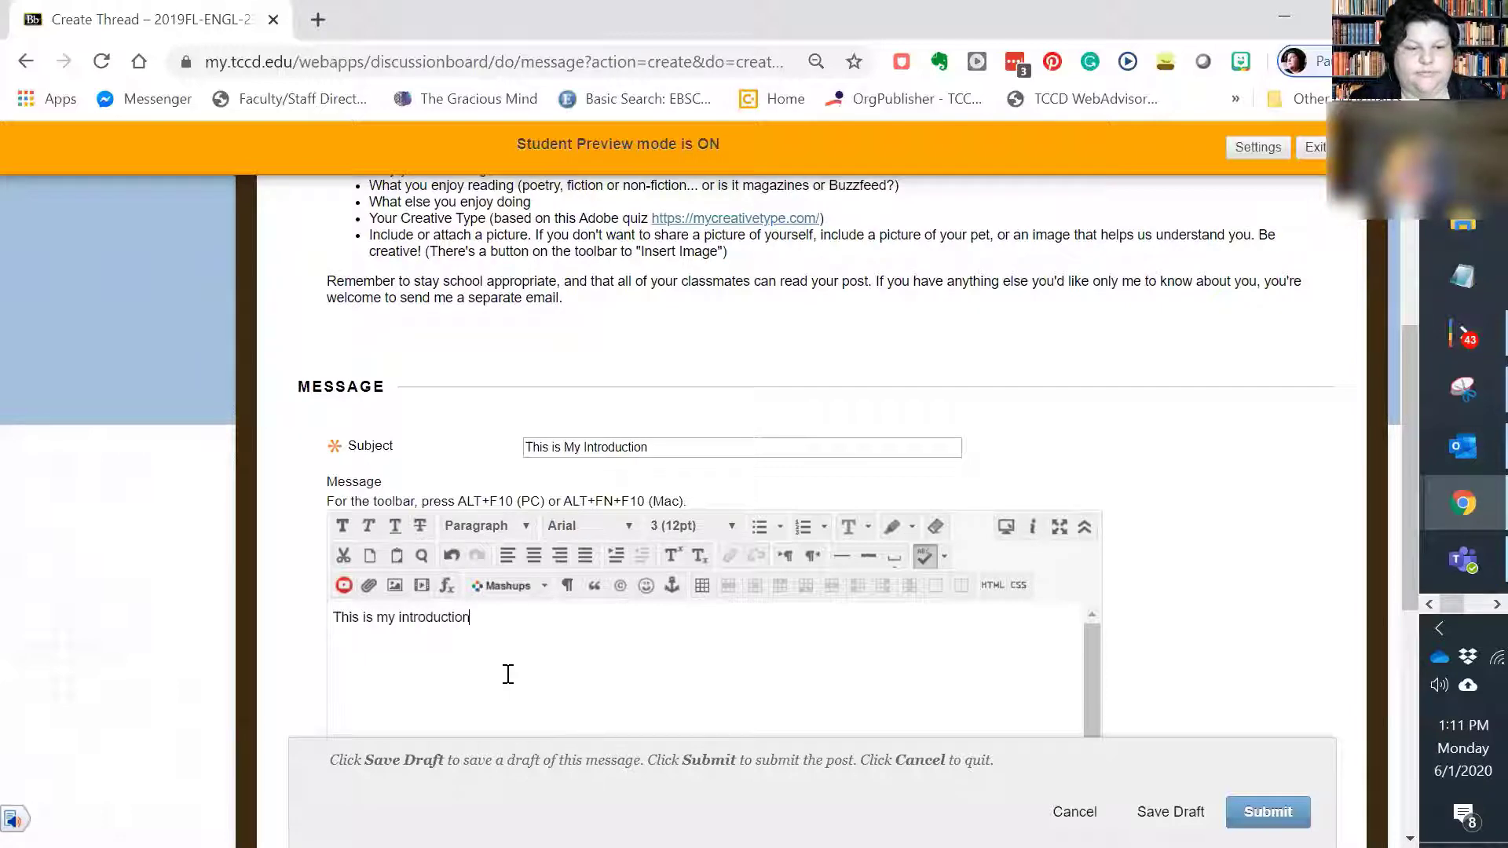
Step: Review the thread's file attachment and image insertion options, and submit the thread to the Introductions forum
{"action": "scroll", "coordinate": [754, 393], "scroll_direction": "down", "scroll_amount": 5}
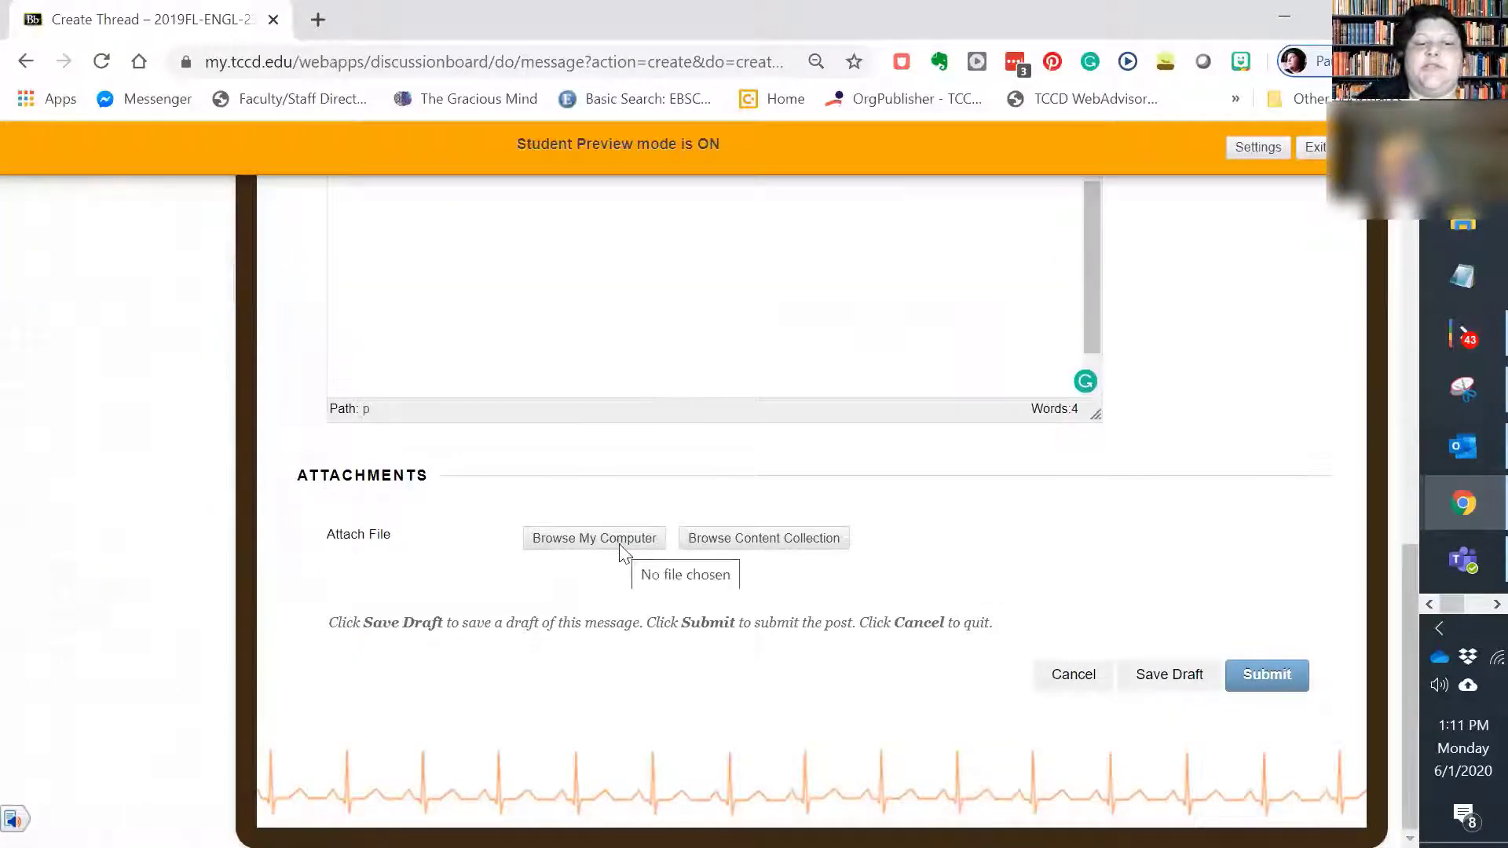
{"action": "scroll", "coordinate": [620, 550], "scroll_direction": "up", "scroll_amount": 6}
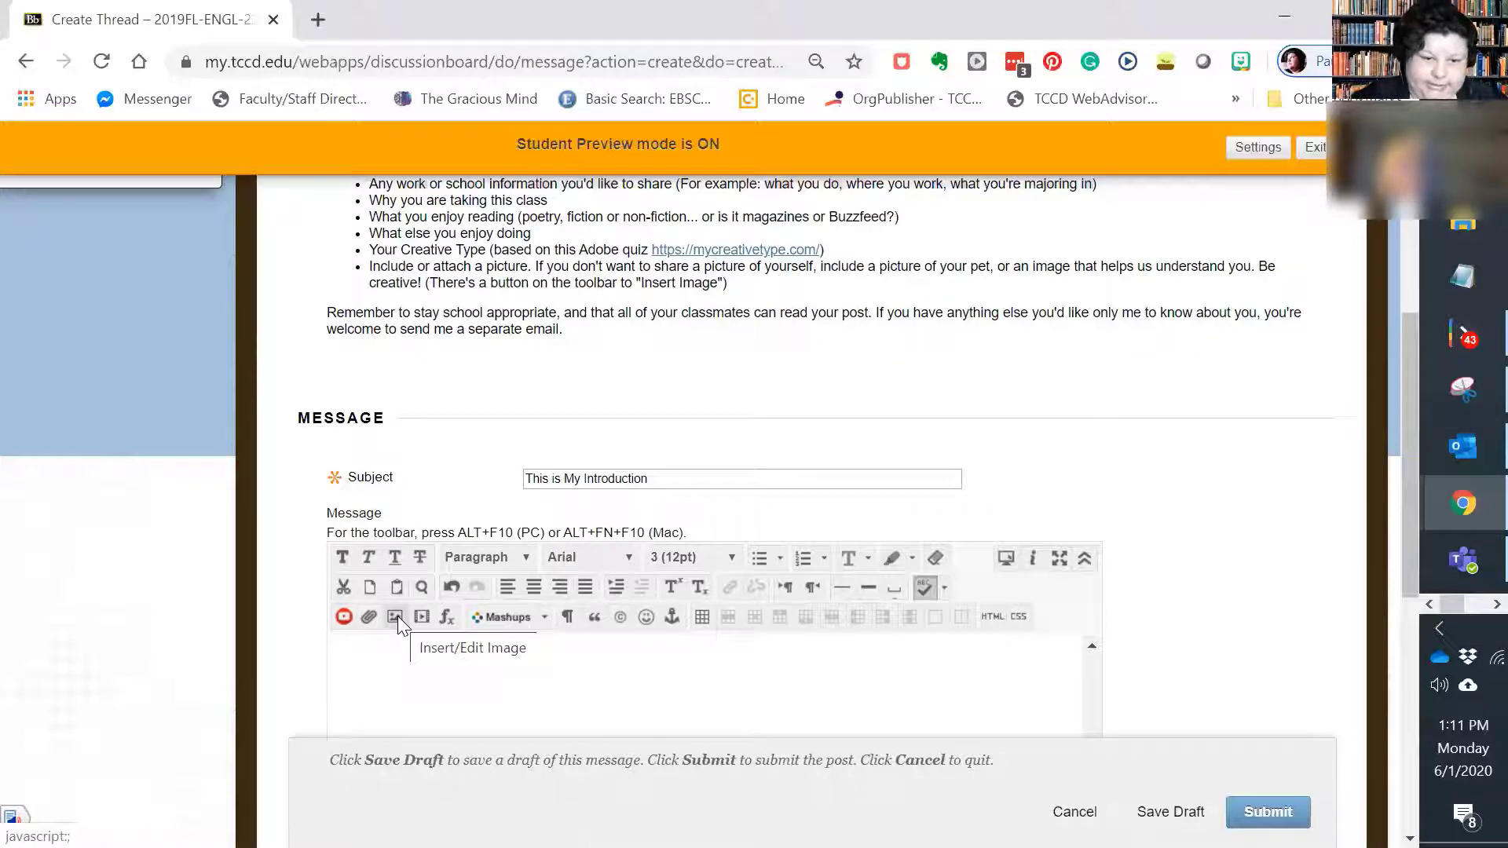
{"action": "scroll", "coordinate": [798, 600], "scroll_direction": "down", "scroll_amount": 3}
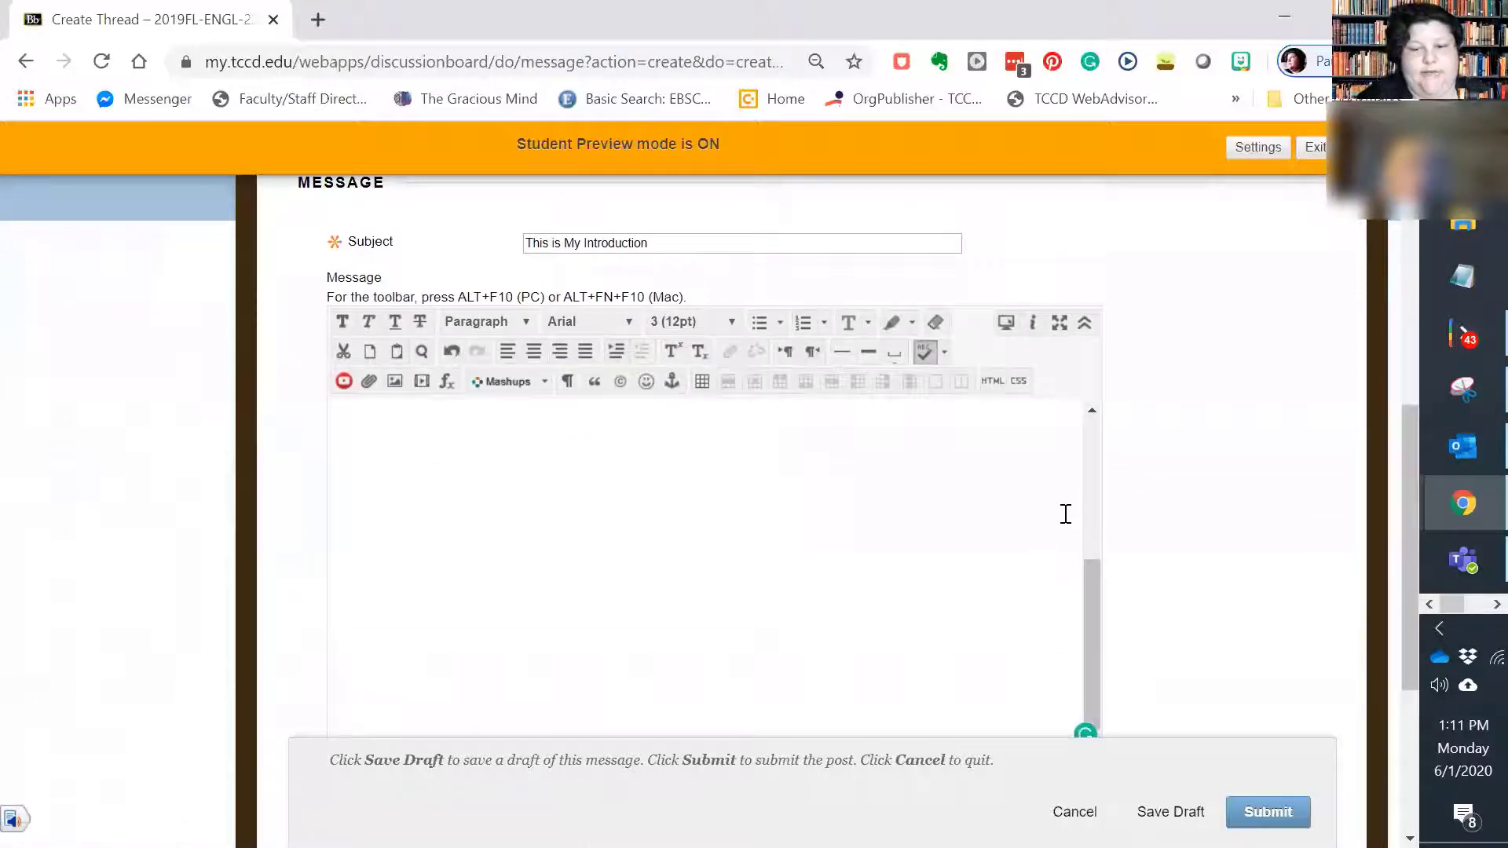
{"action": "scroll", "coordinate": [1205, 616], "scroll_direction": "down", "scroll_amount": 2}
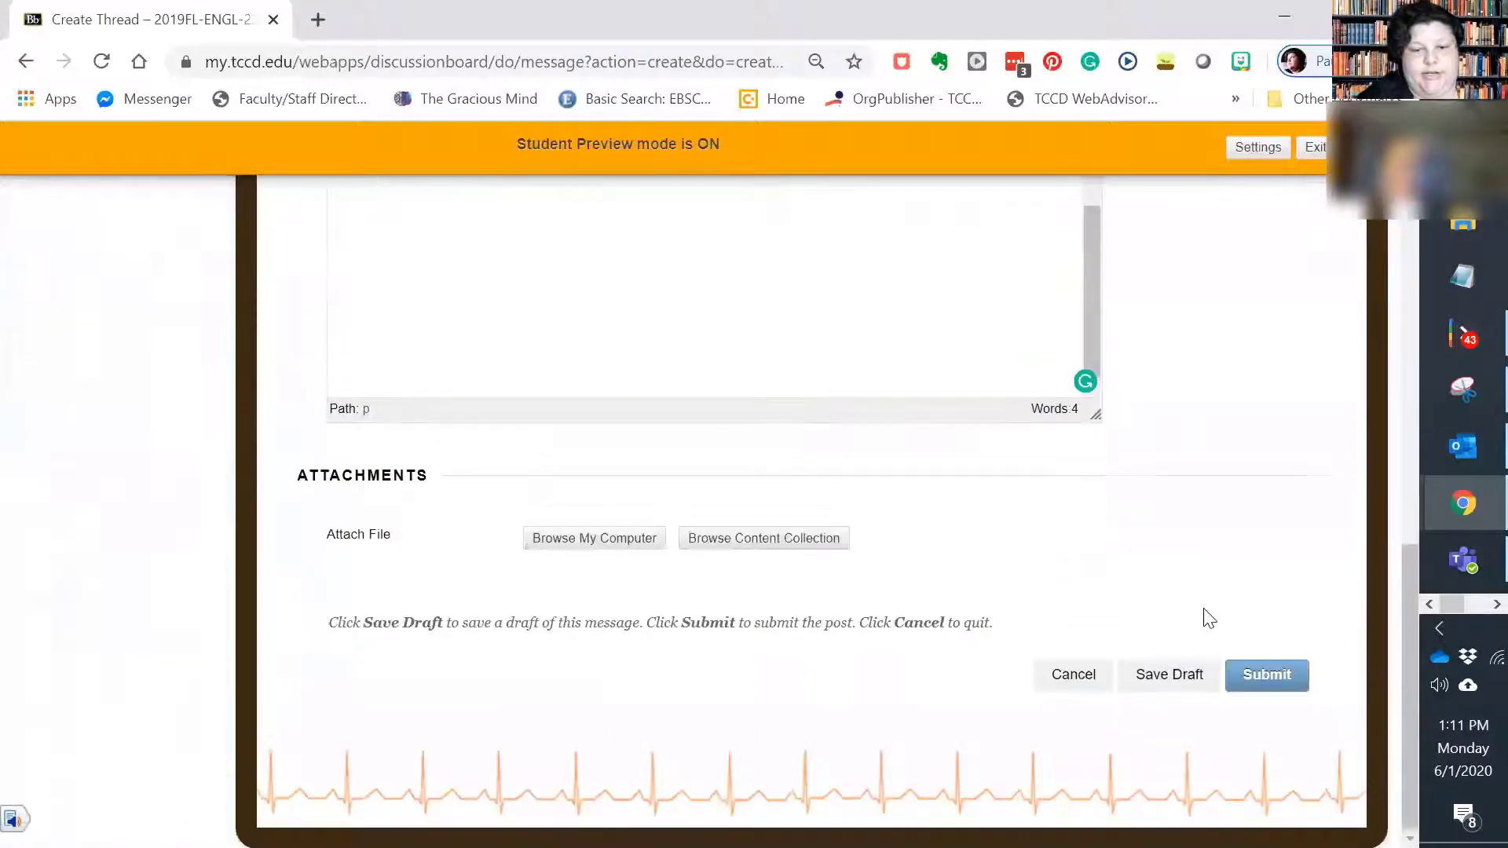
{"action": "left_click", "coordinate": [1273, 668]}
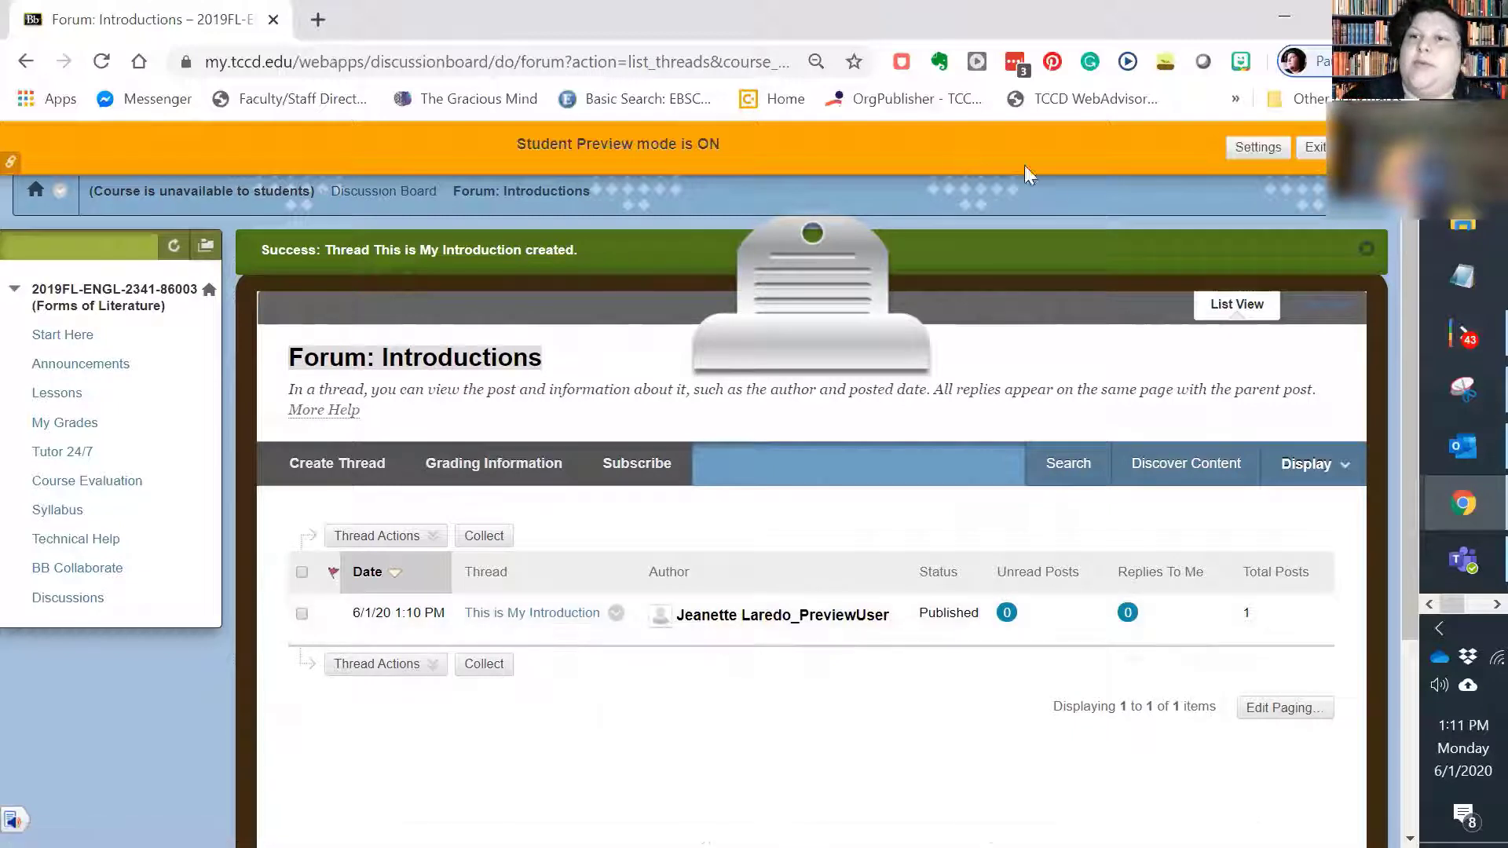
Step: Exit student preview, choosing to keep the preview user and all data
{"action": "left_click", "coordinate": [1314, 147]}
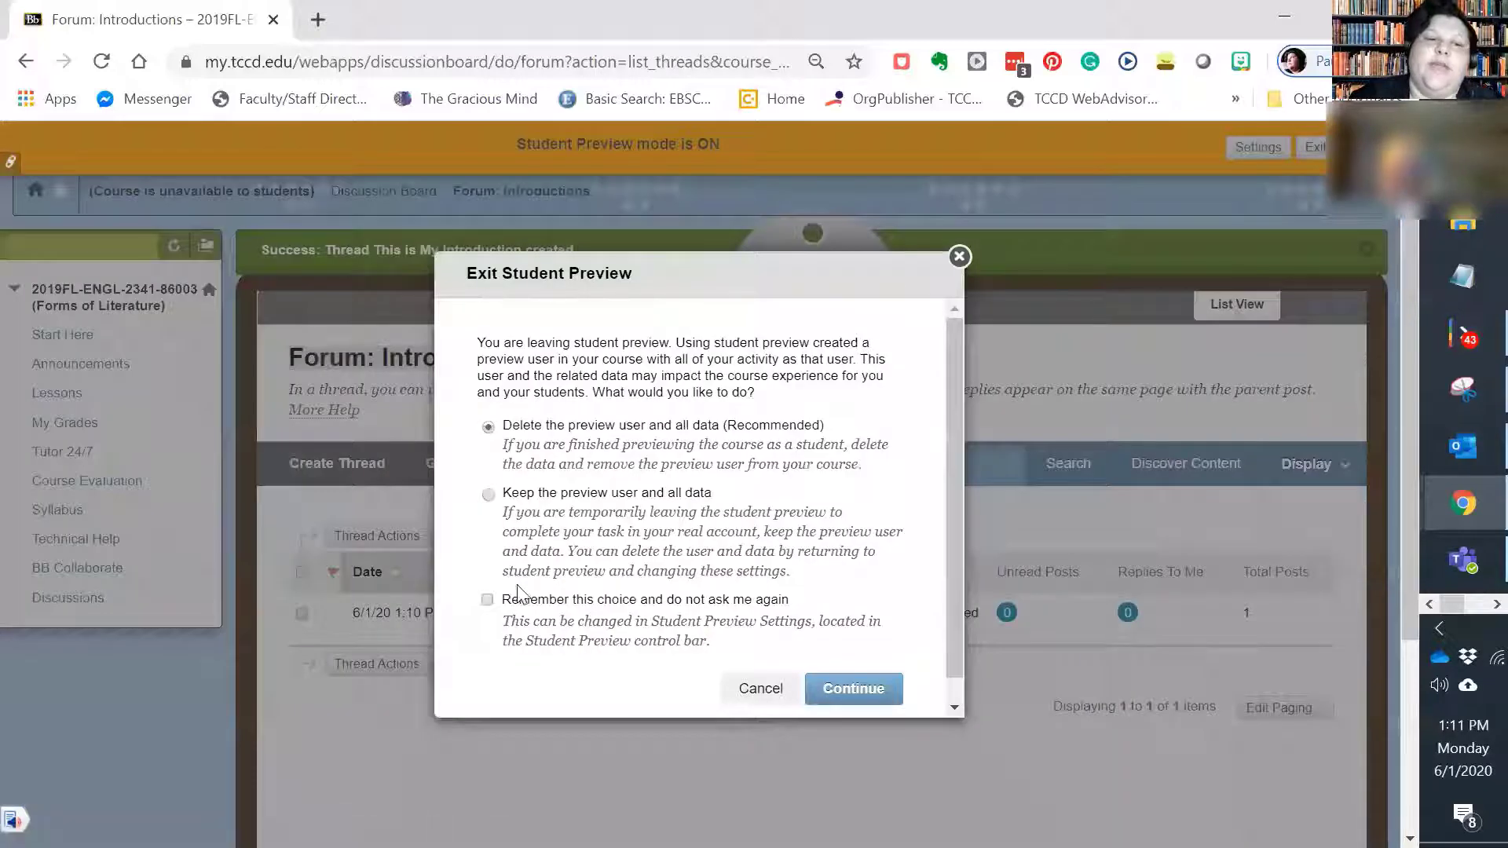
{"action": "left_click", "coordinate": [488, 493]}
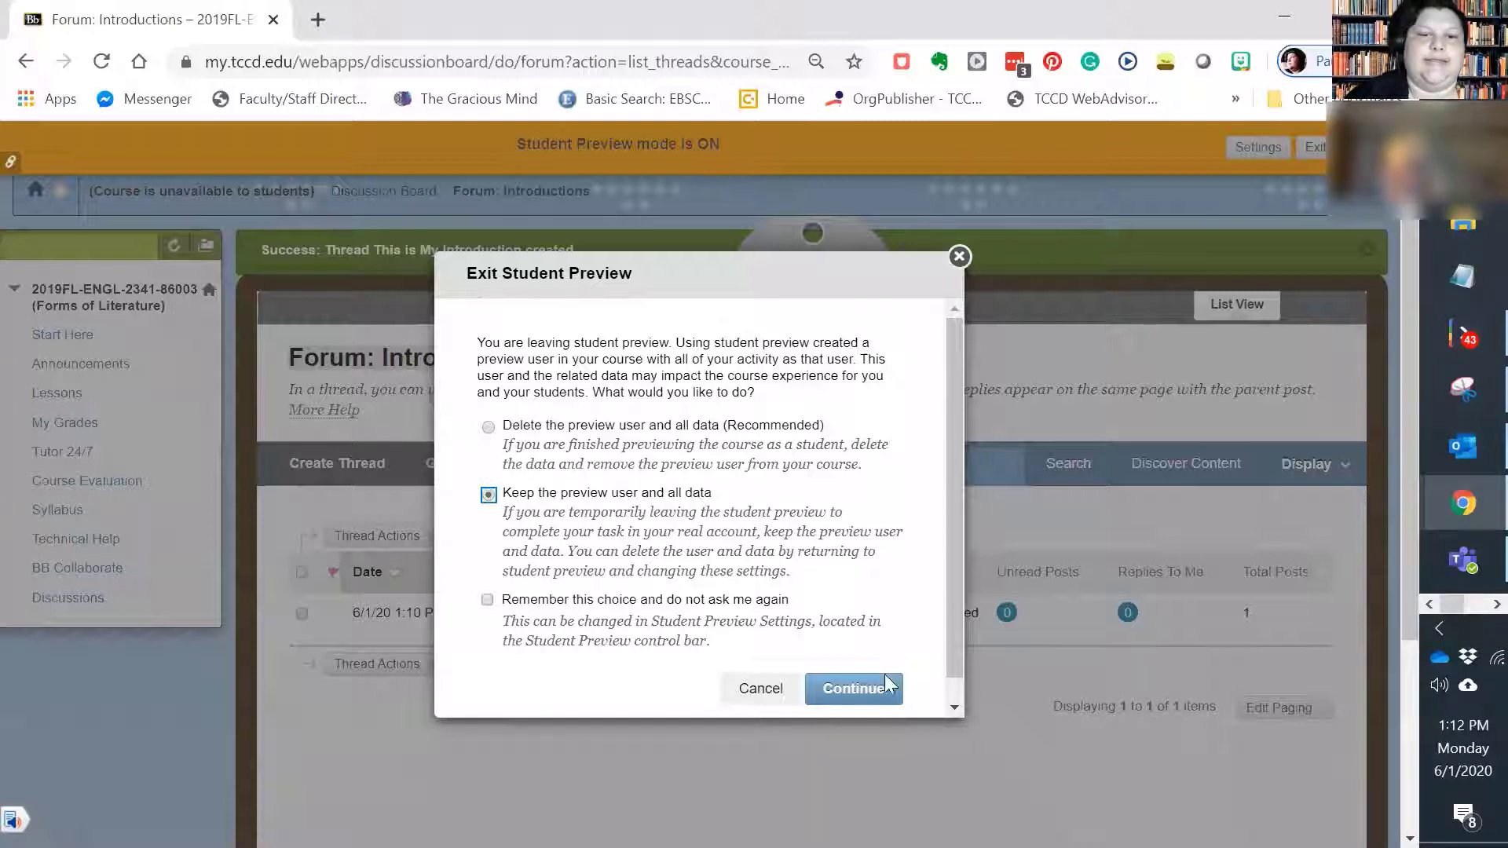
{"action": "left_click", "coordinate": [853, 689]}
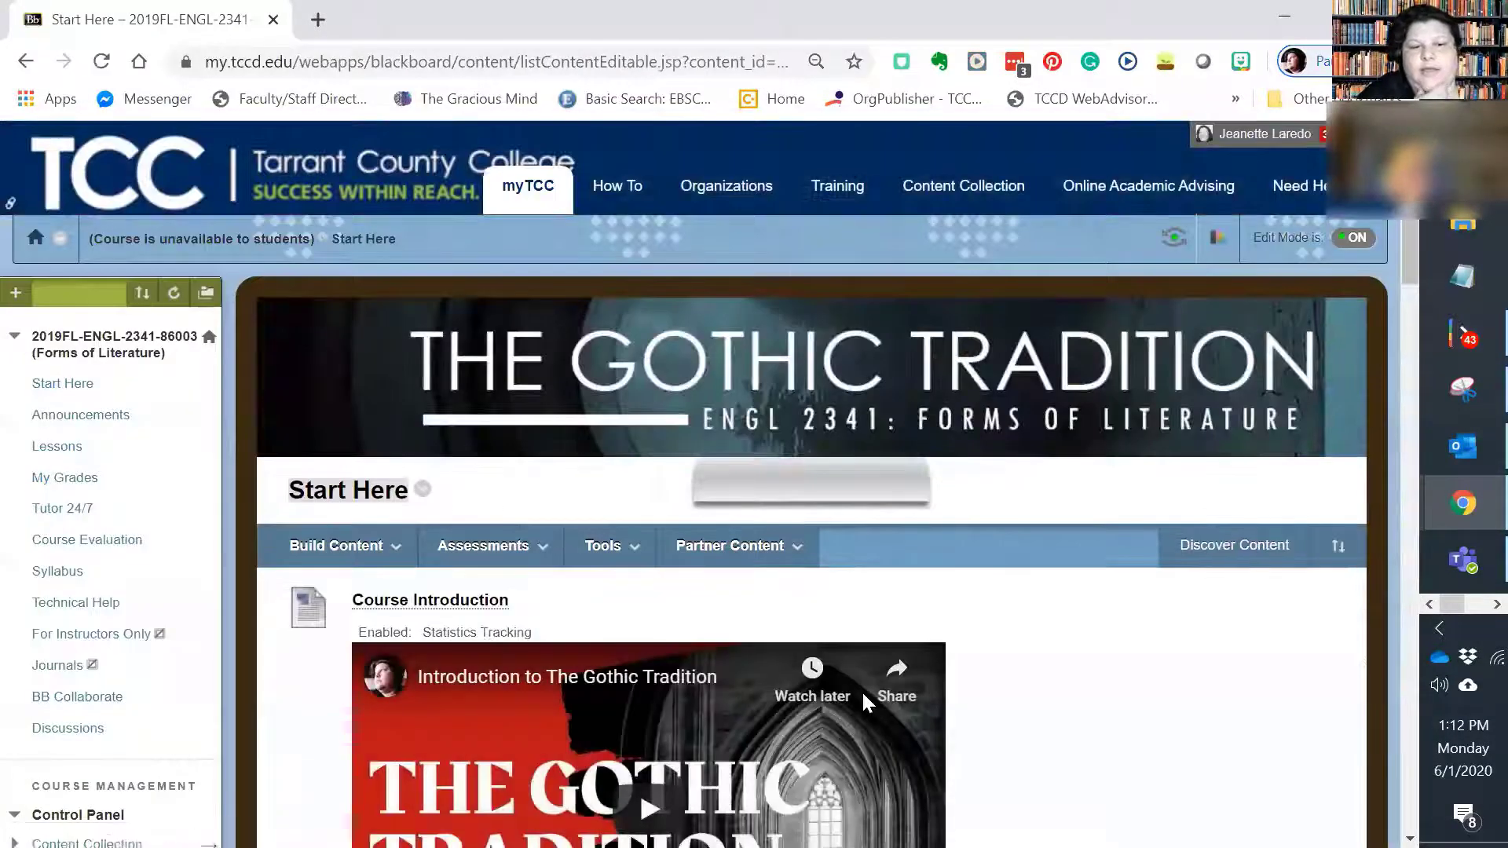
Step: Open the Grade Center's Needs Grading list and start grading all users for the Introductions discussion
{"action": "scroll", "coordinate": [126, 330], "scroll_direction": "down", "scroll_amount": 12}
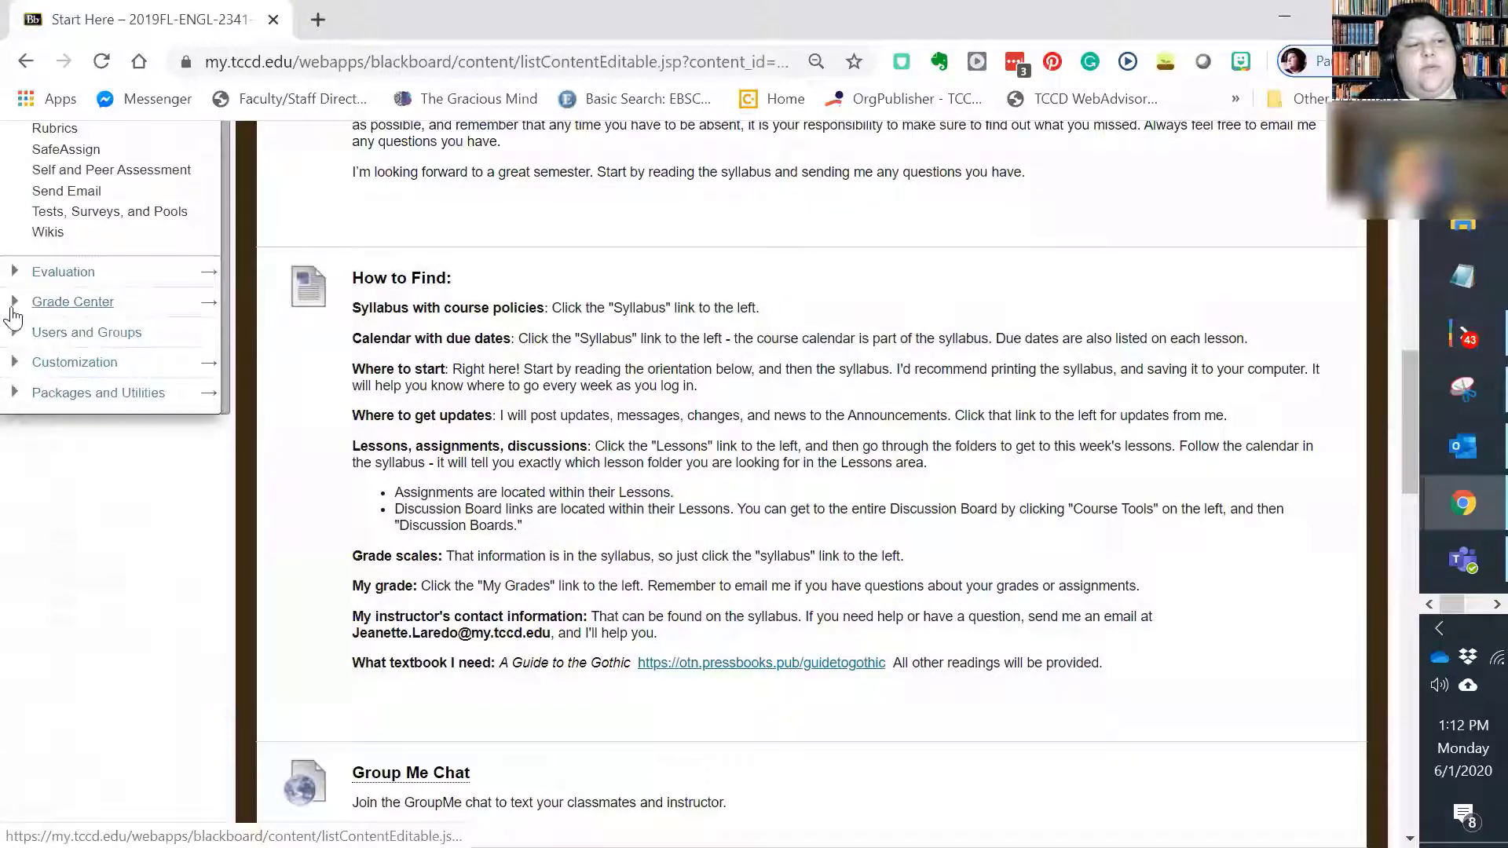
{"action": "left_click", "coordinate": [15, 305]}
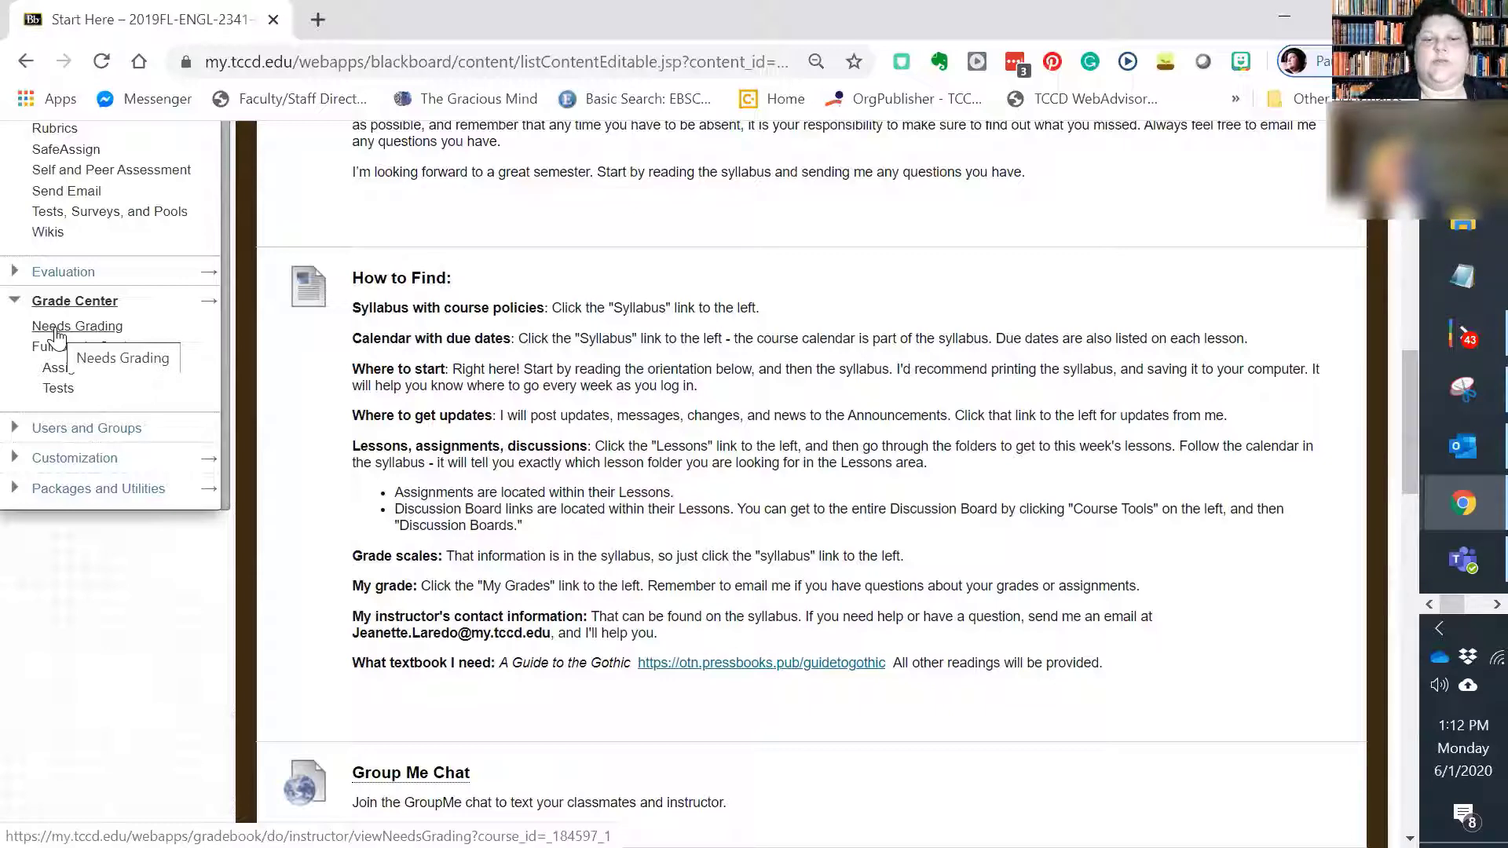
{"action": "left_click", "coordinate": [56, 327]}
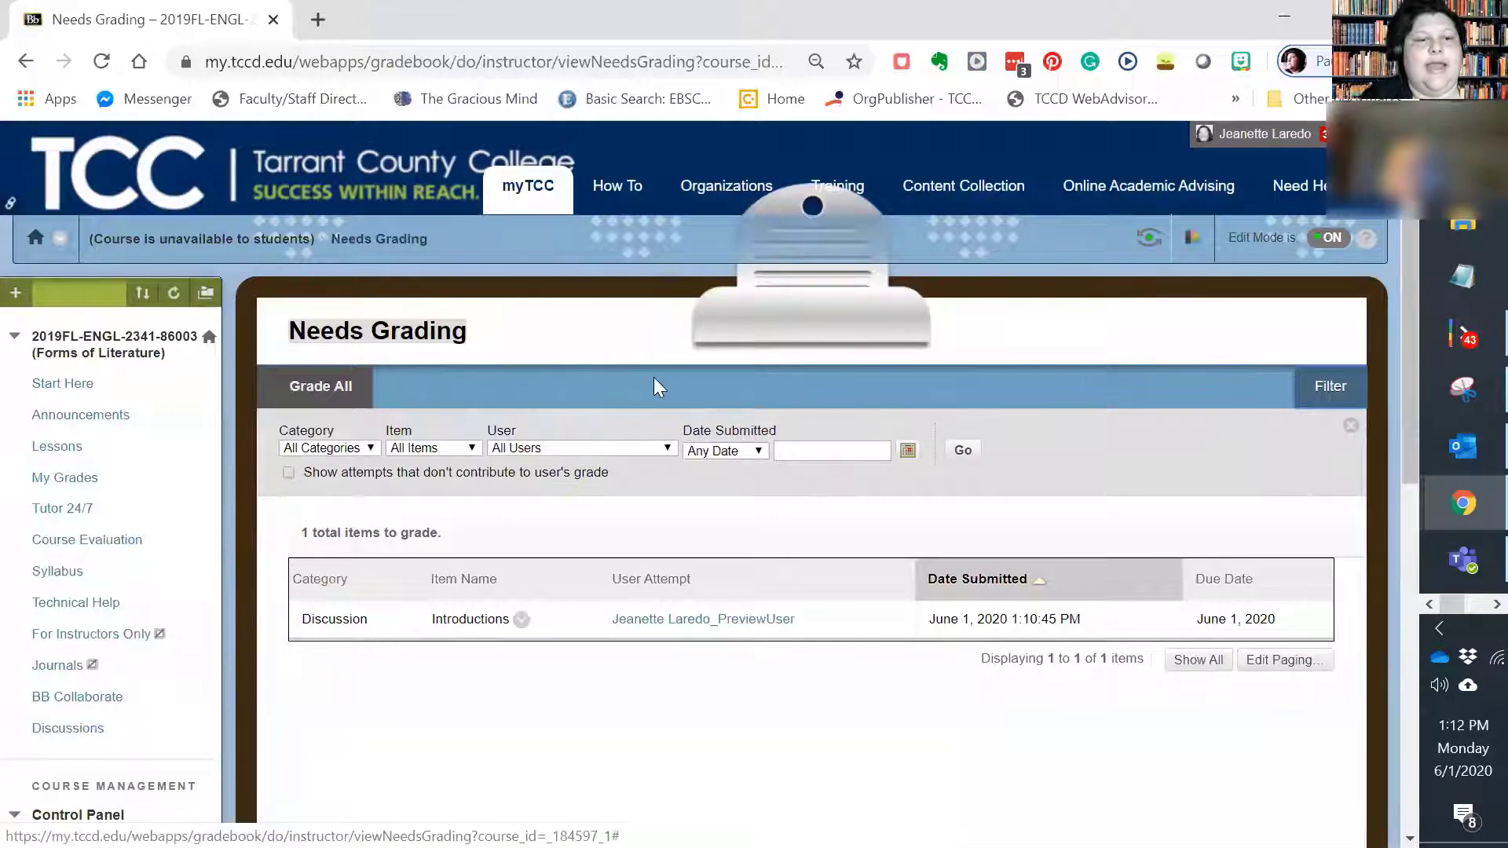
{"action": "scroll", "coordinate": [654, 377], "scroll_direction": "down", "scroll_amount": 3}
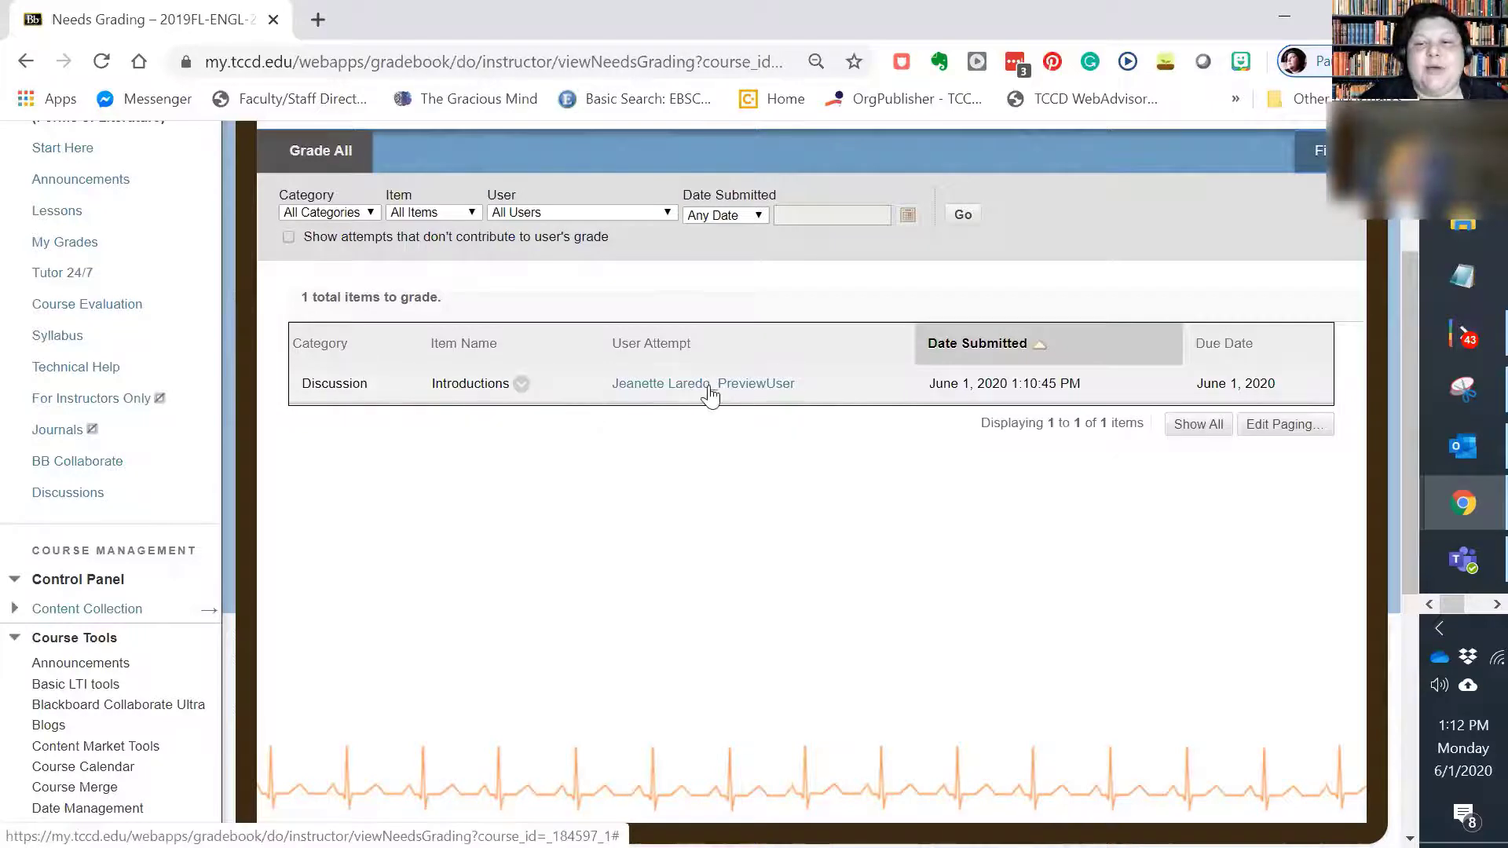
{"action": "left_click", "coordinate": [522, 385]}
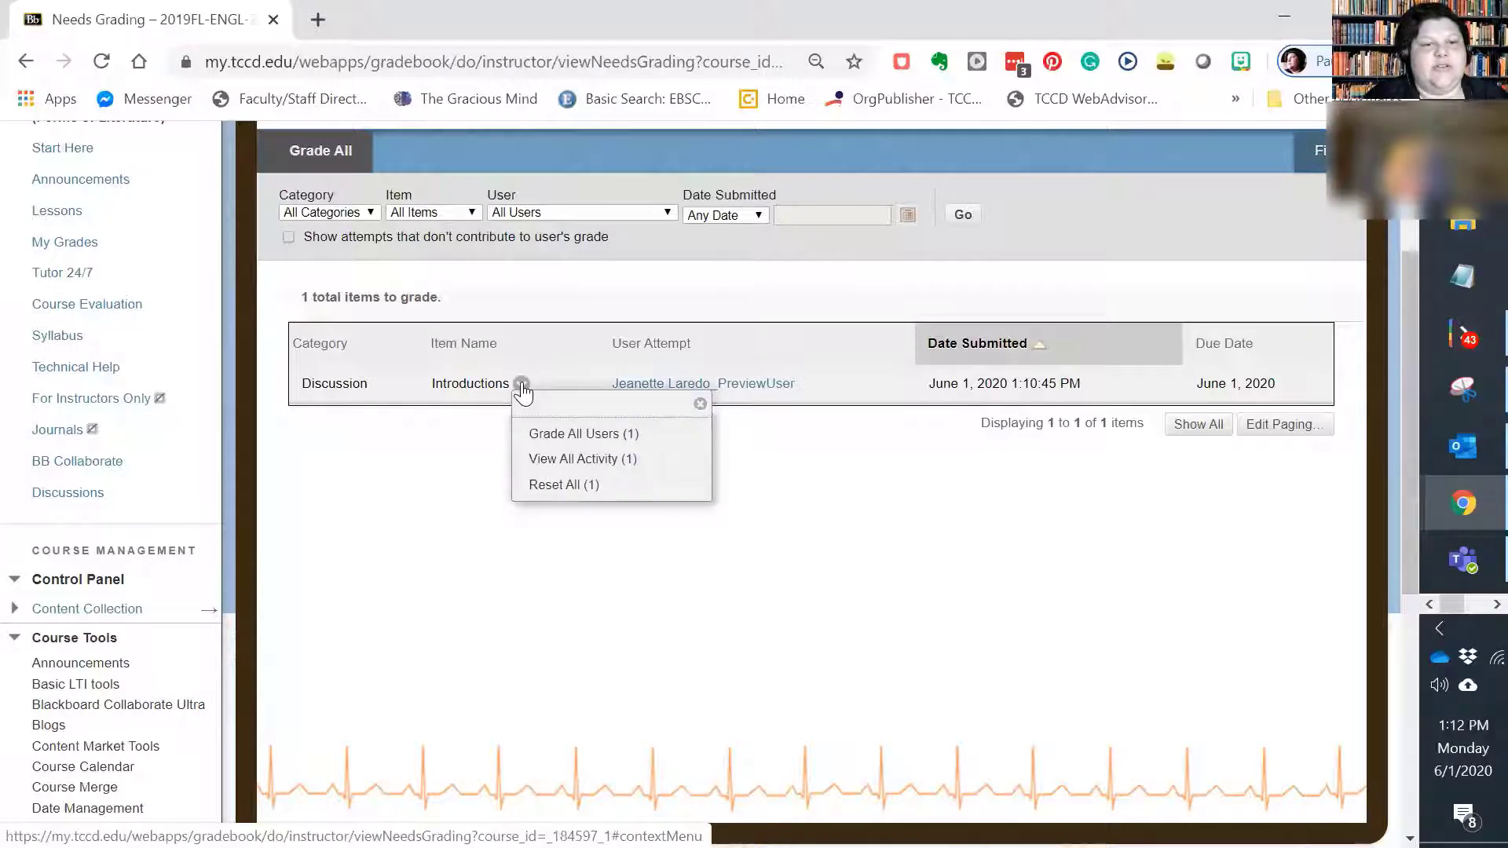
{"action": "left_click", "coordinate": [557, 444]}
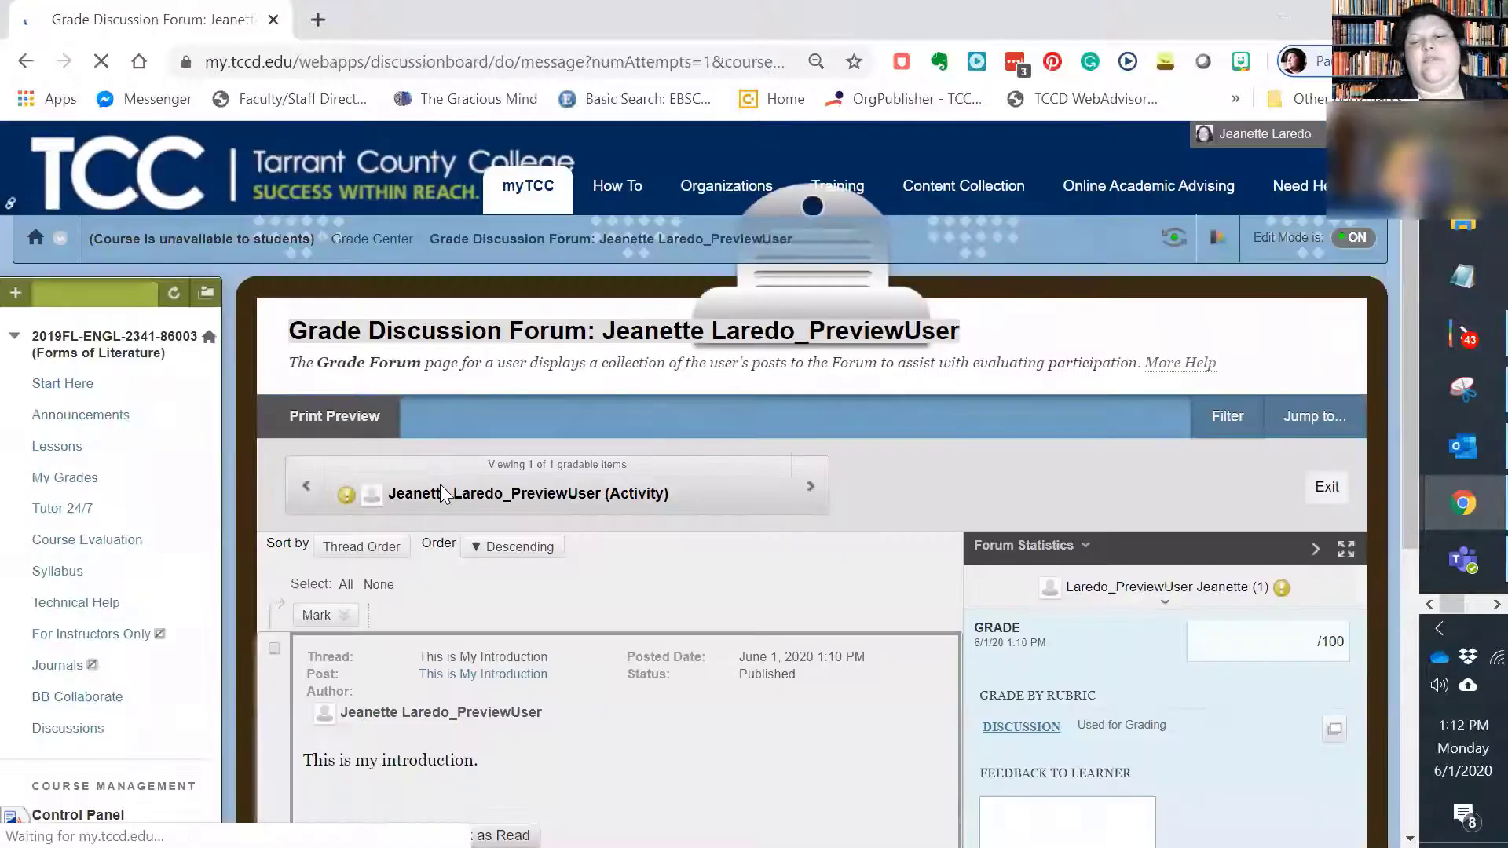
Step: Grade the post with the Discussion rubric, rating Thesis as Novice and Quotes, Analysis and Grammar as Average
{"action": "scroll", "coordinate": [595, 483], "scroll_direction": "down", "scroll_amount": 2}
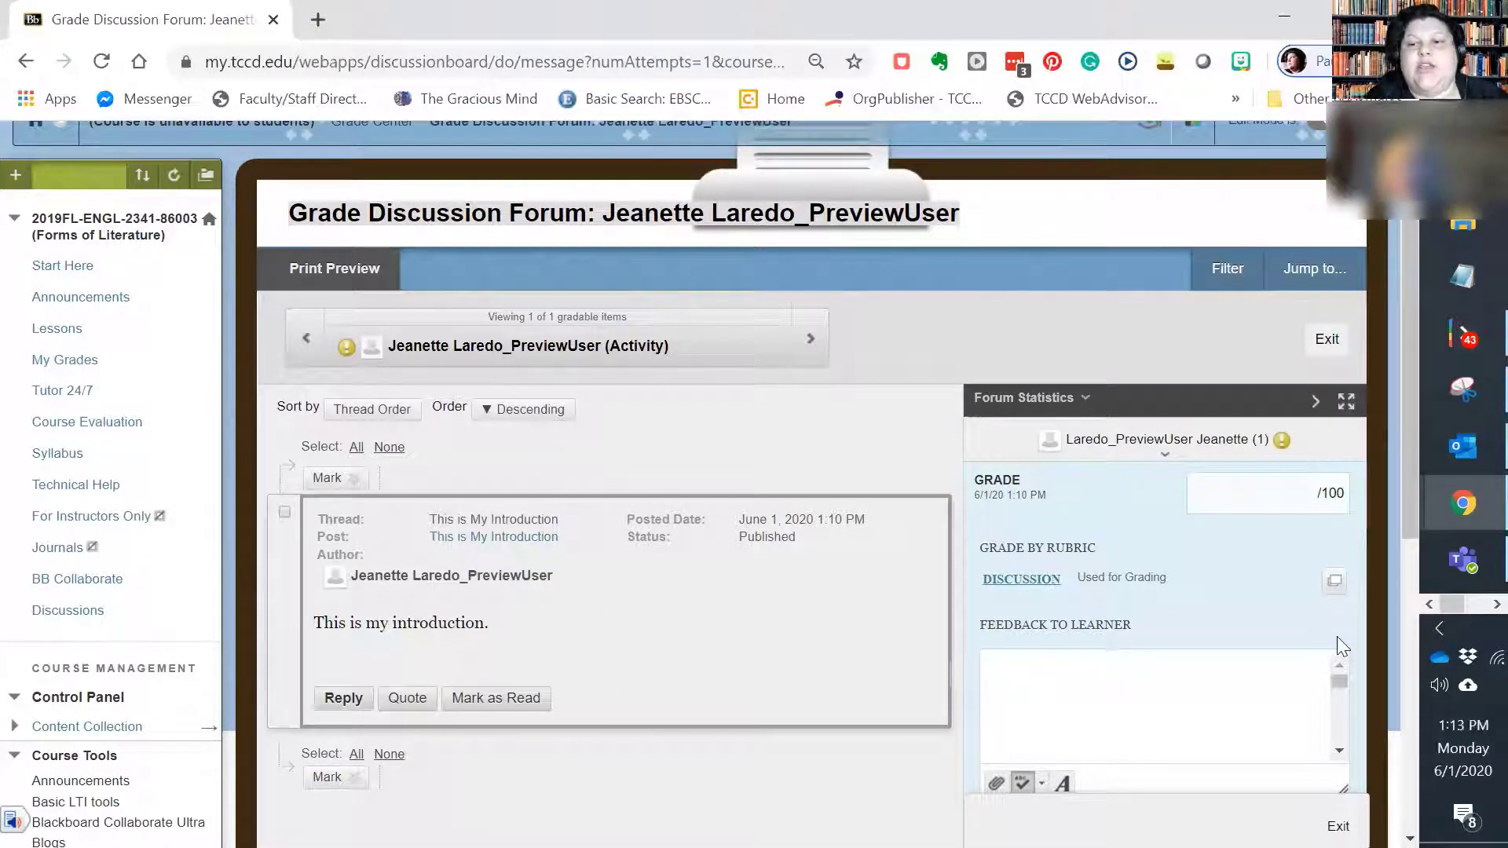
{"action": "scroll", "coordinate": [1340, 646], "scroll_direction": "down", "scroll_amount": 1}
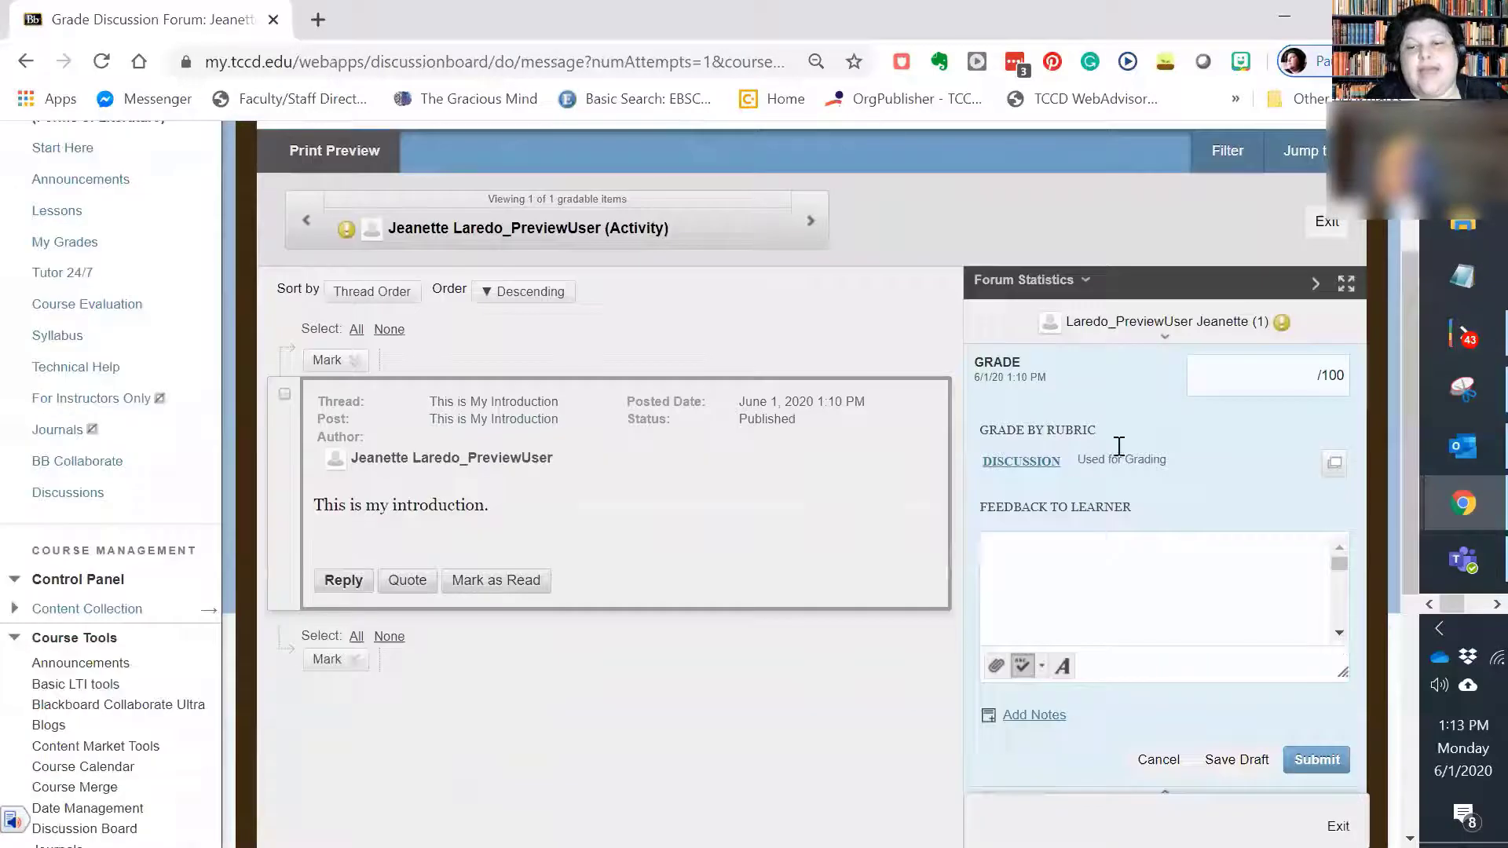
{"action": "left_click", "coordinate": [1287, 374]}
{"action": "left_click", "coordinate": [1034, 463]}
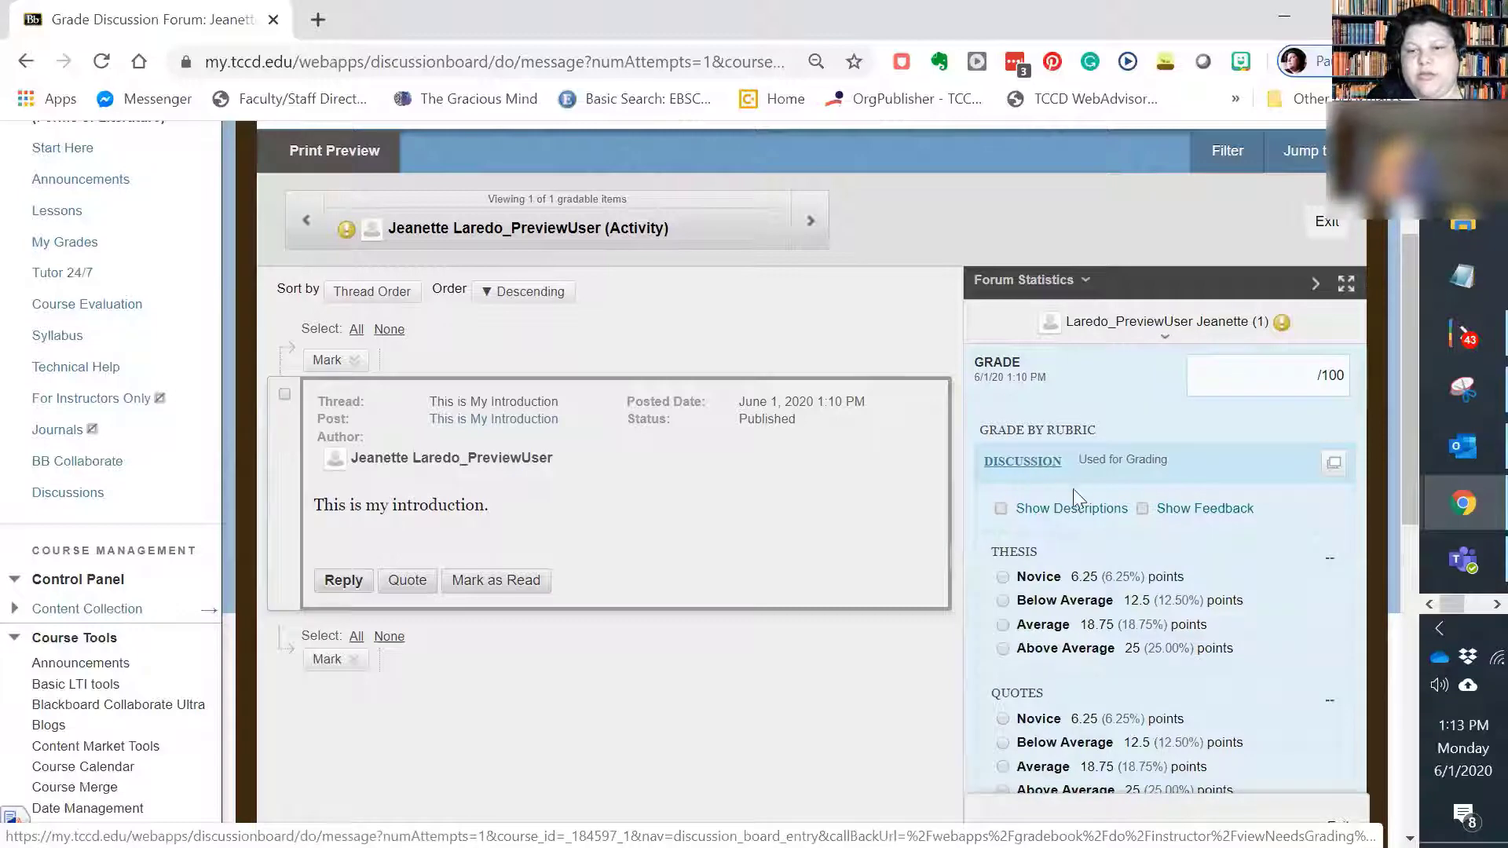
{"action": "scroll", "coordinate": [1227, 491], "scroll_direction": "down", "scroll_amount": 1}
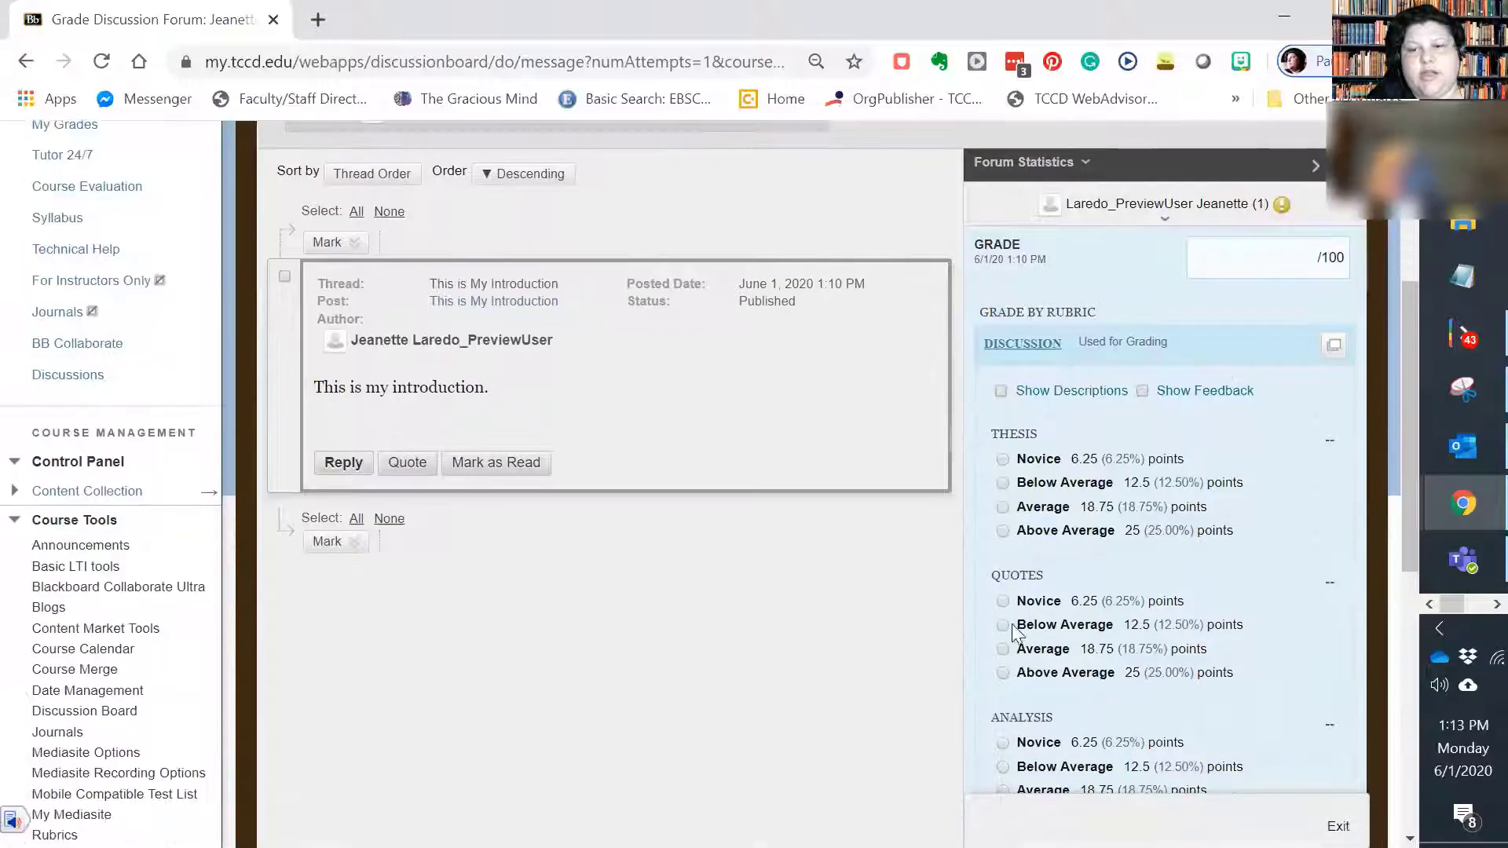
{"action": "left_click", "coordinate": [1003, 460]}
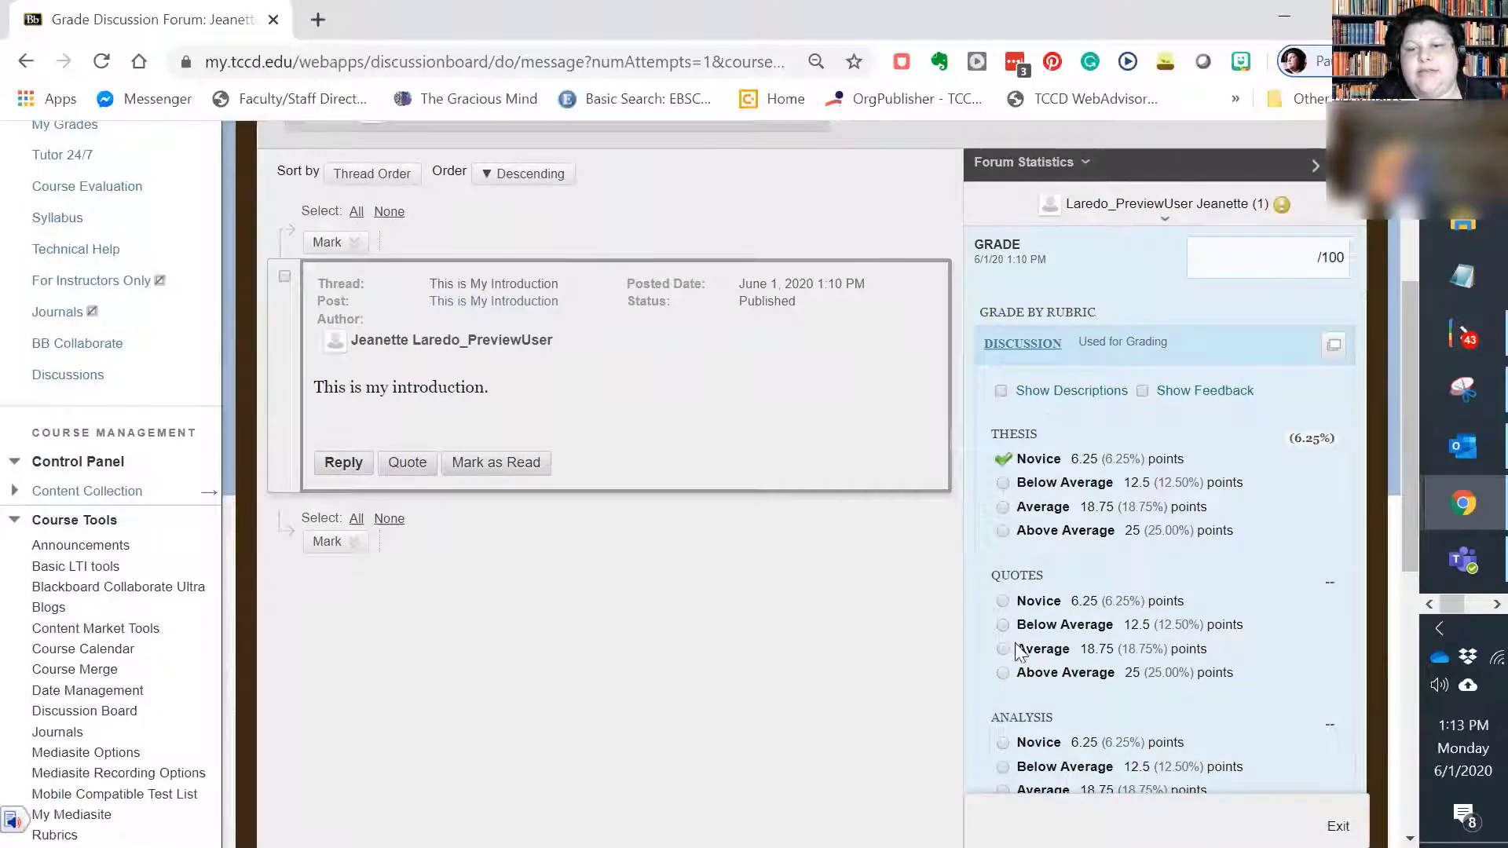
{"action": "left_click", "coordinate": [1003, 649]}
{"action": "scroll", "coordinate": [1005, 649], "scroll_direction": "down", "scroll_amount": 3}
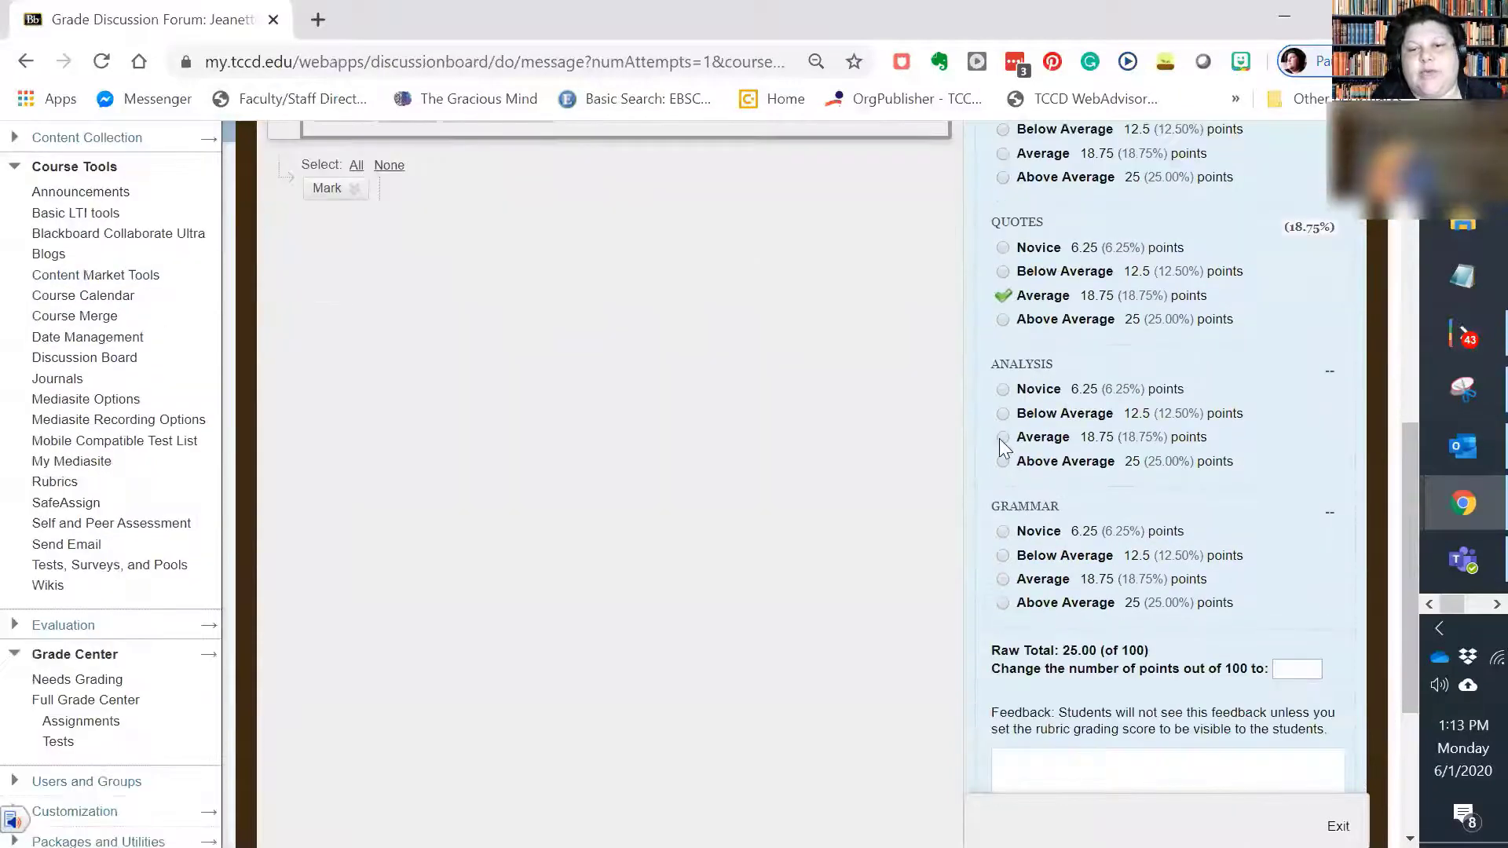
{"action": "left_click", "coordinate": [1003, 438]}
{"action": "left_click", "coordinate": [1003, 579]}
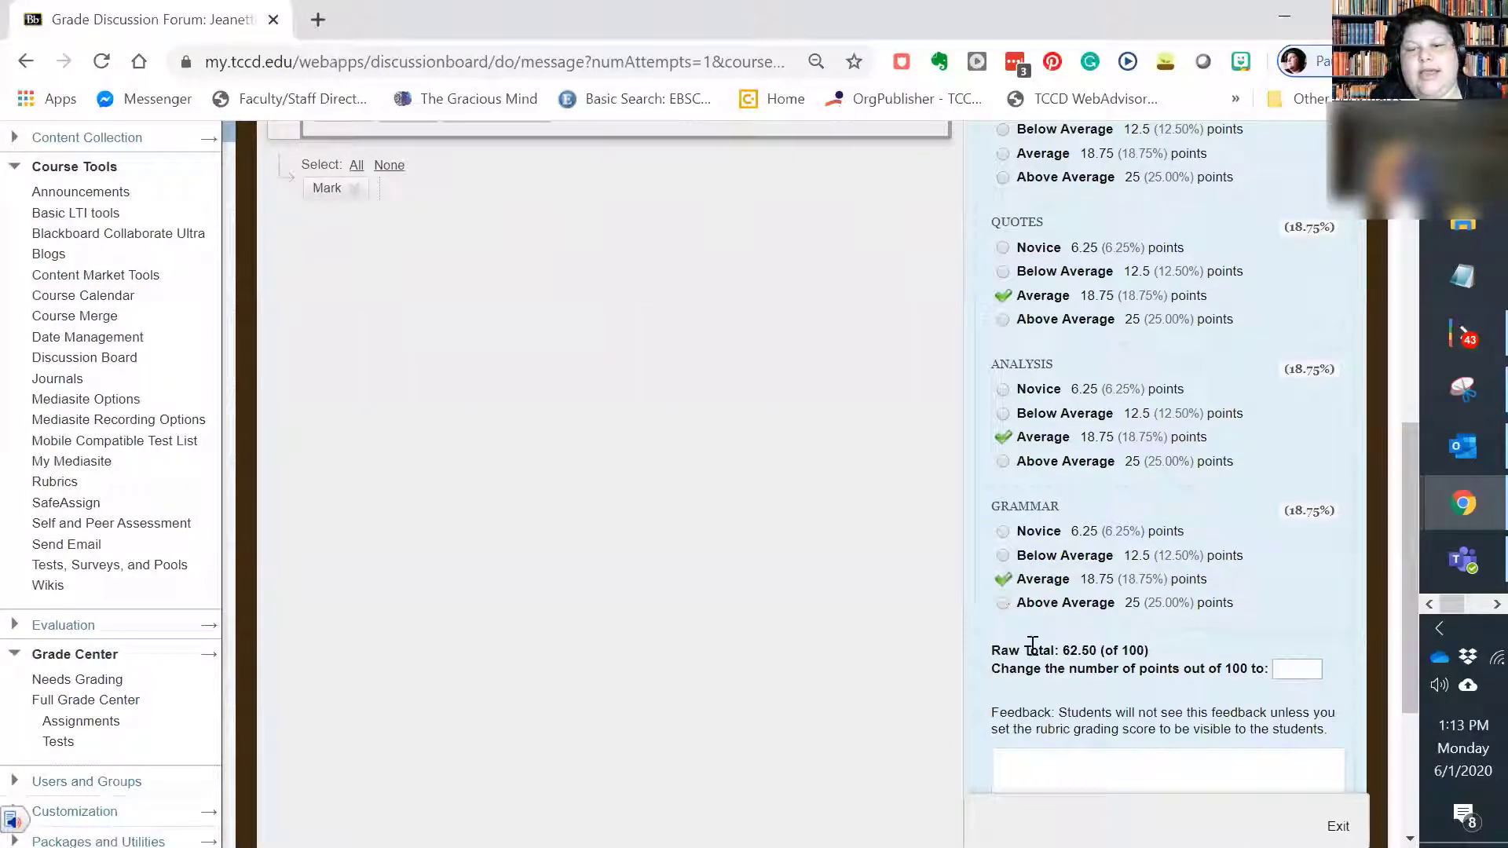
Step: Review the rubric's raw total and selected ratings, and save the rubric evaluation
{"action": "left_click_drag", "start_coordinate": [1001, 650], "coordinate": [1149, 650]}
{"action": "scroll", "coordinate": [1230, 667], "scroll_direction": "down", "scroll_amount": 2}
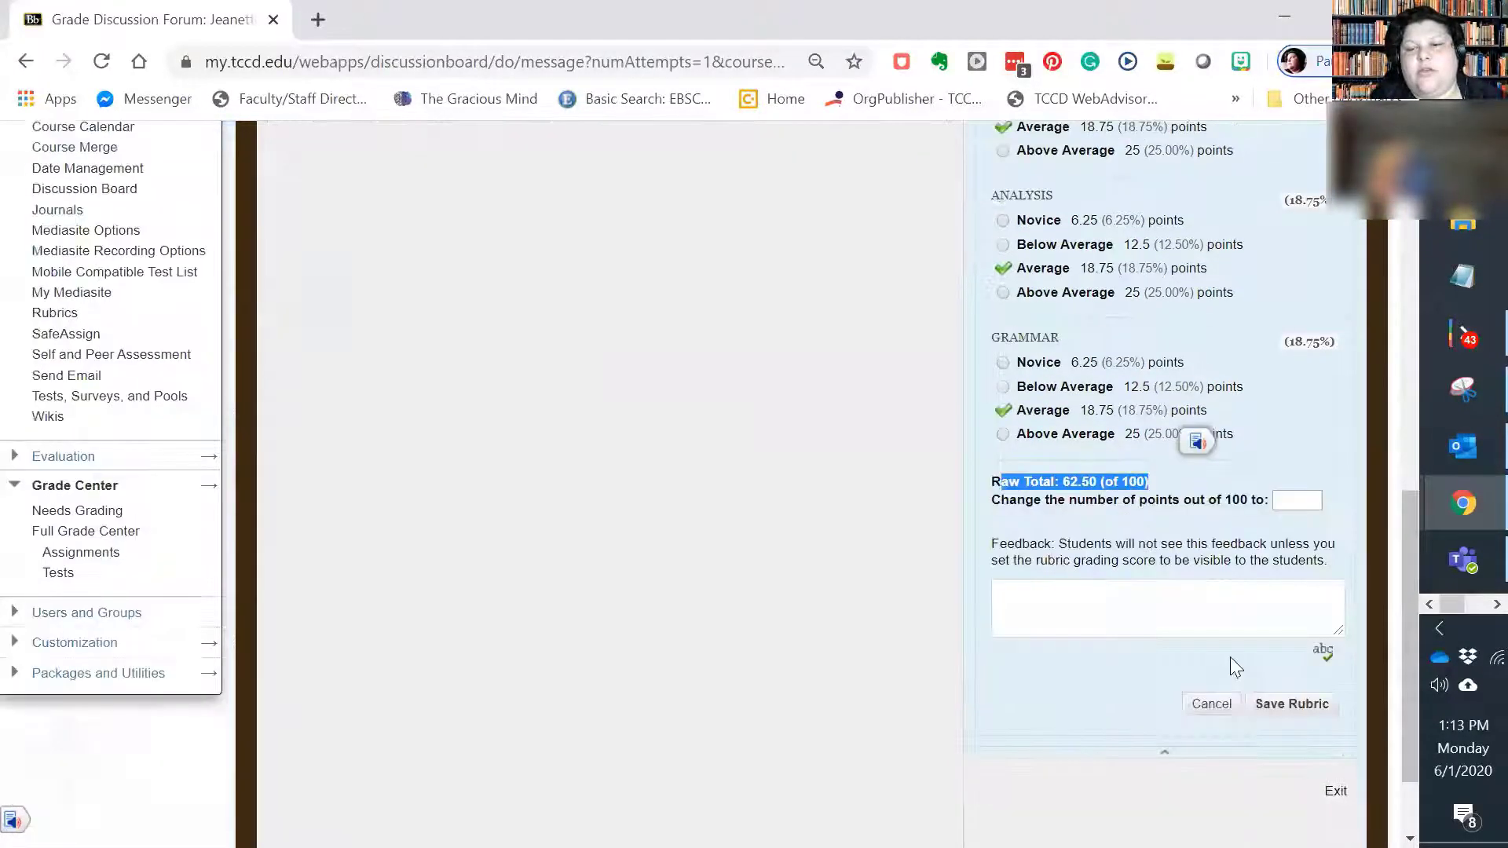
{"action": "scroll", "coordinate": [1230, 667], "scroll_direction": "down", "scroll_amount": 1}
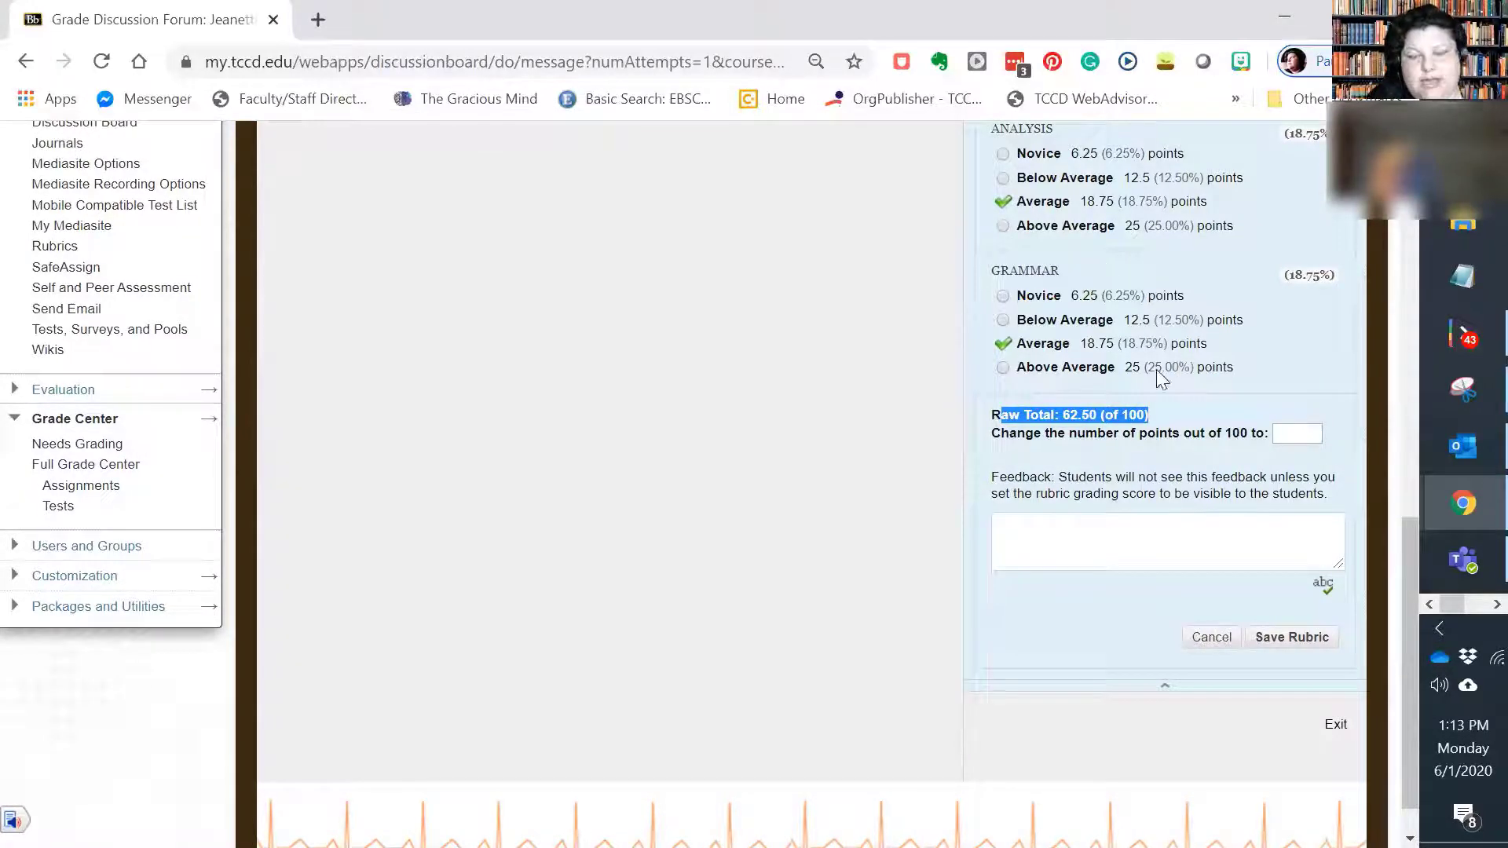
{"action": "scroll", "coordinate": [736, 492], "scroll_direction": "up", "scroll_amount": 8}
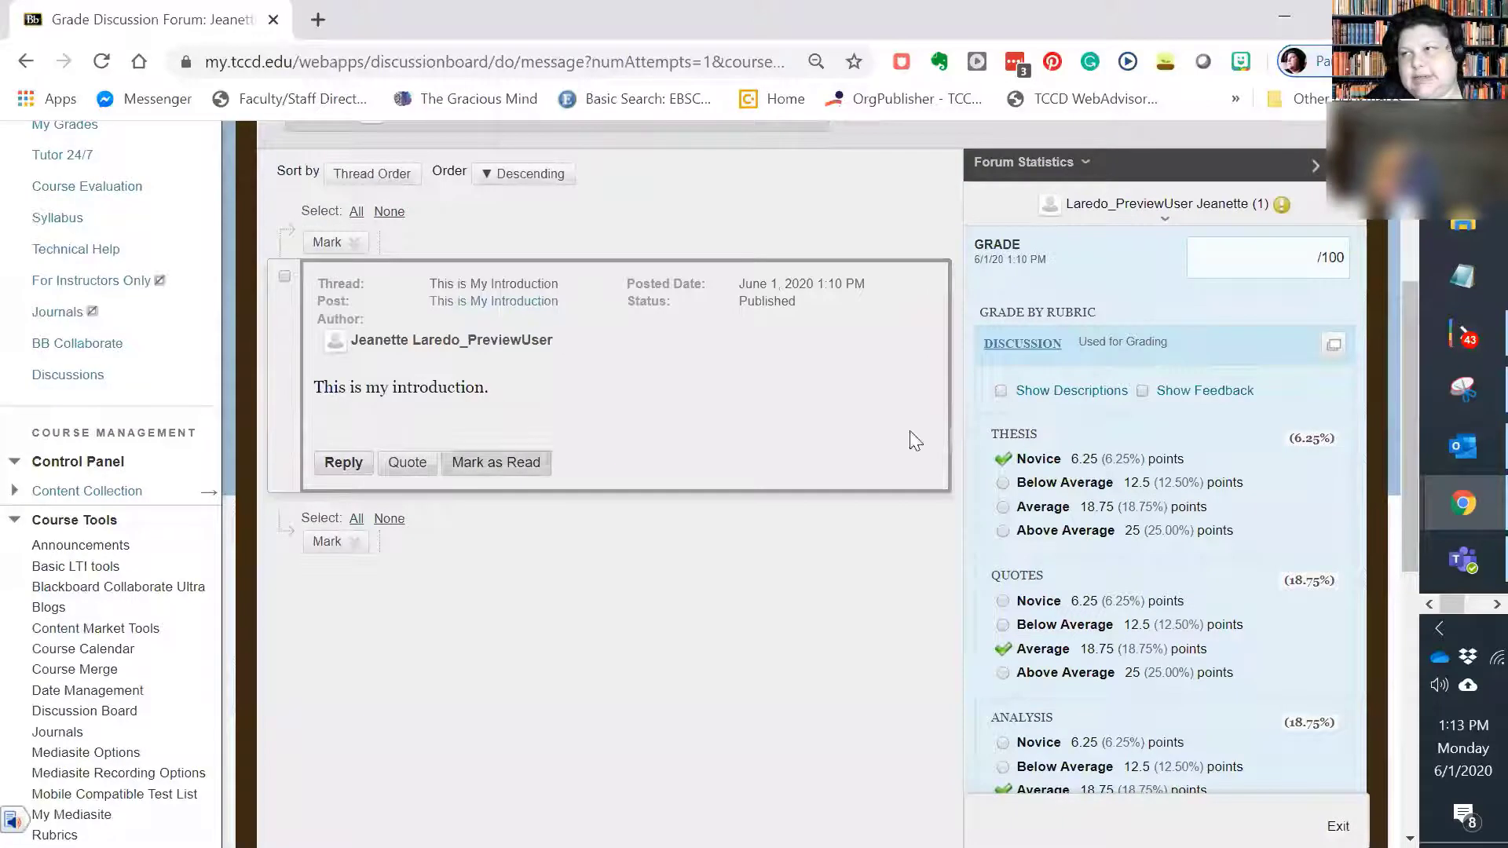
{"action": "scroll", "coordinate": [1145, 599], "scroll_direction": "down", "scroll_amount": 8}
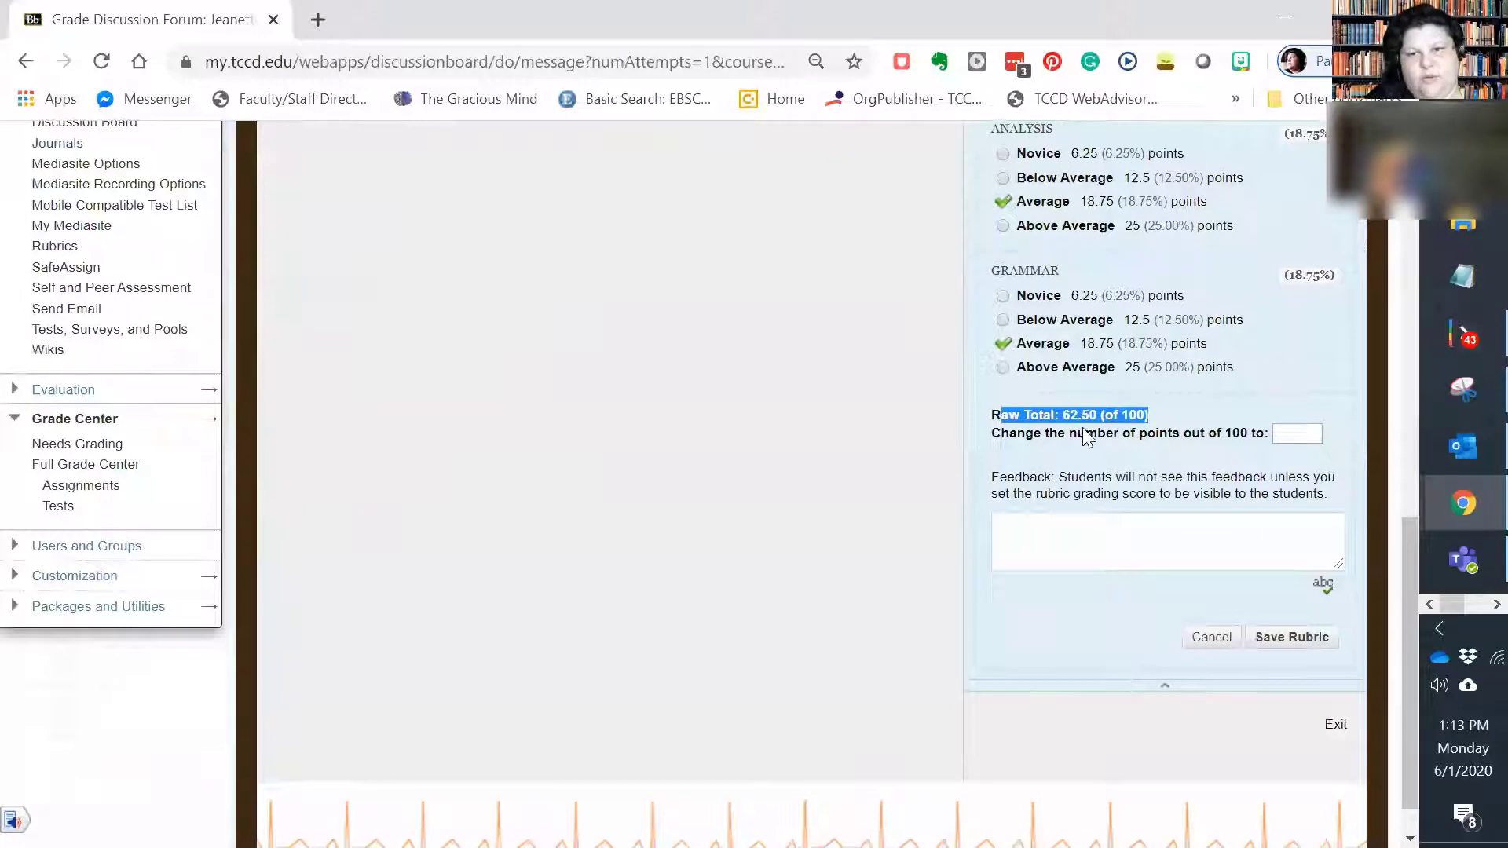
{"action": "left_click", "coordinate": [1303, 645]}
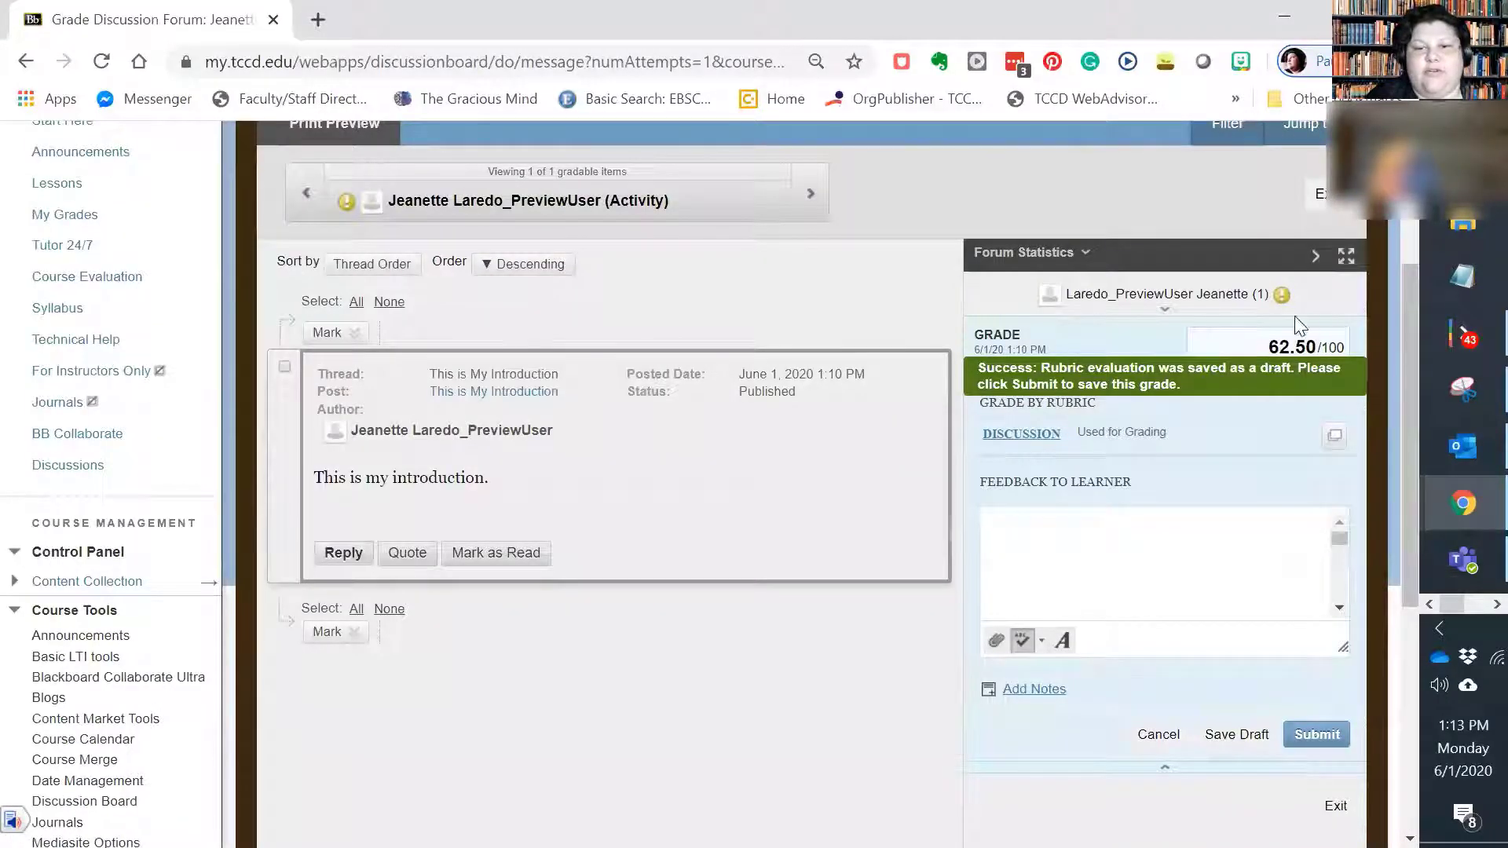
Step: Write the feedback to the learner: "You did not follow instructions. Please try again."
{"action": "left_click", "coordinate": [1061, 559]}
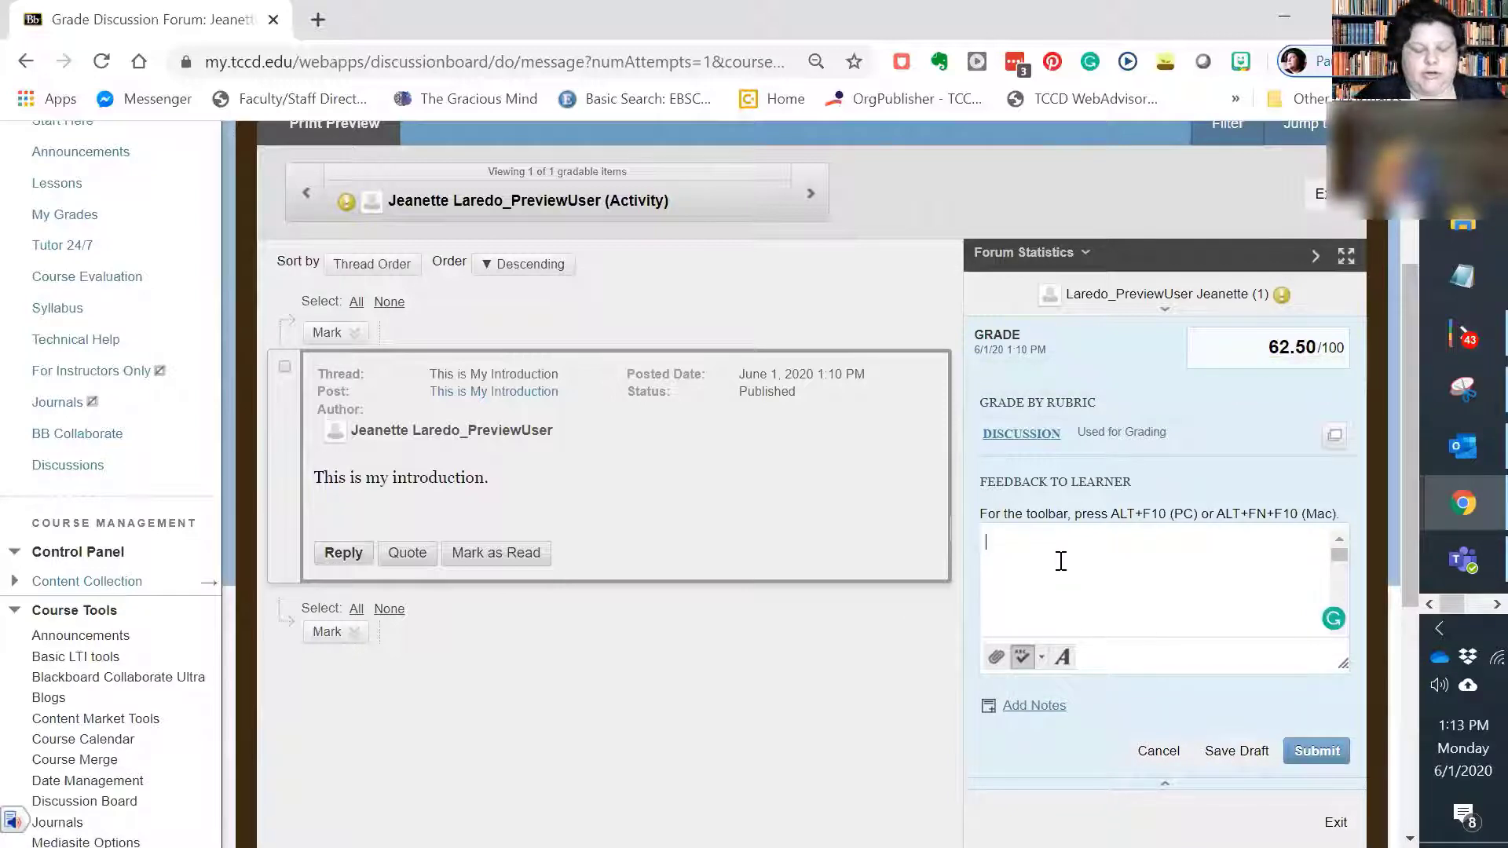
{"action": "type", "text": "You did not fol"}
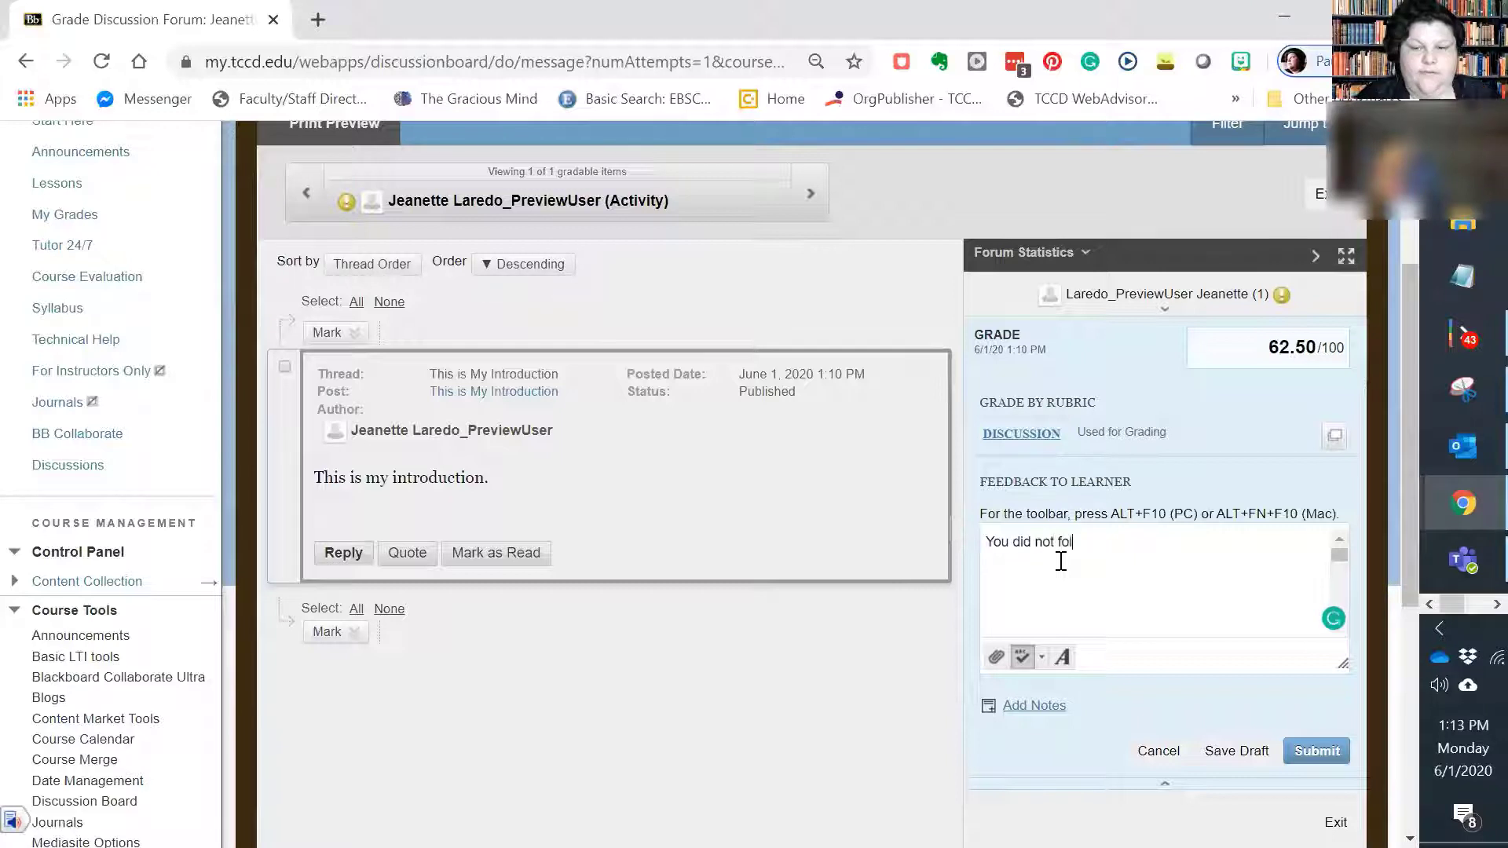
{"action": "type", "text": "n inst"}
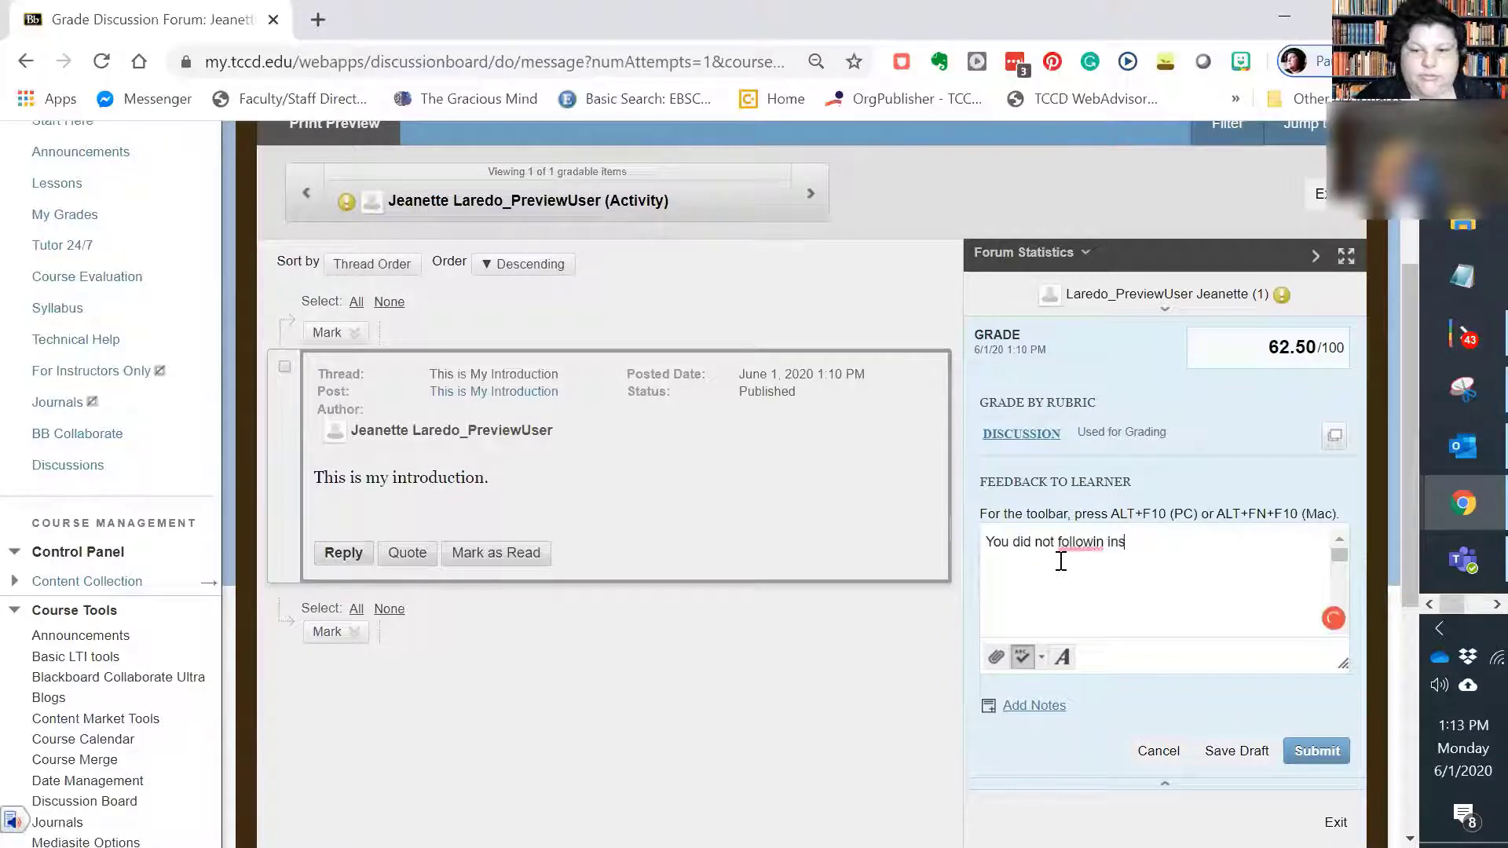
{"action": "key", "text": "BackSpace"}
{"action": "key", "text": "BackSpace"}
{"action": "key", "text": "BackSpace"}
{"action": "key", "text": "BackSpace"}
{"action": "key", "text": "BackSpace"}
{"action": "key", "text": "BackSpace"}
{"action": "type", "text": "instr"}
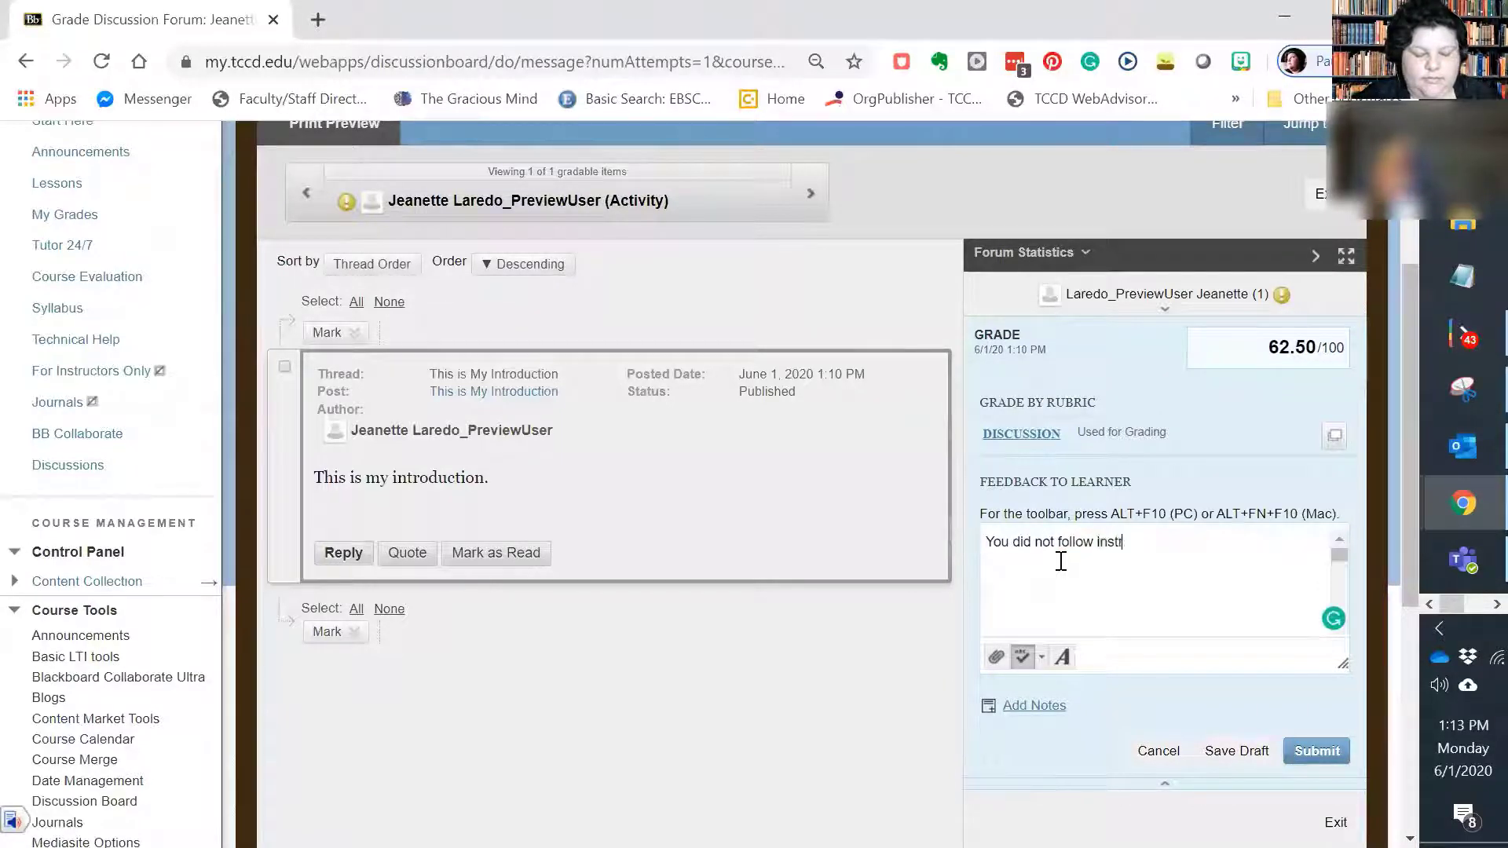
{"action": "type", "text": "uctions."}
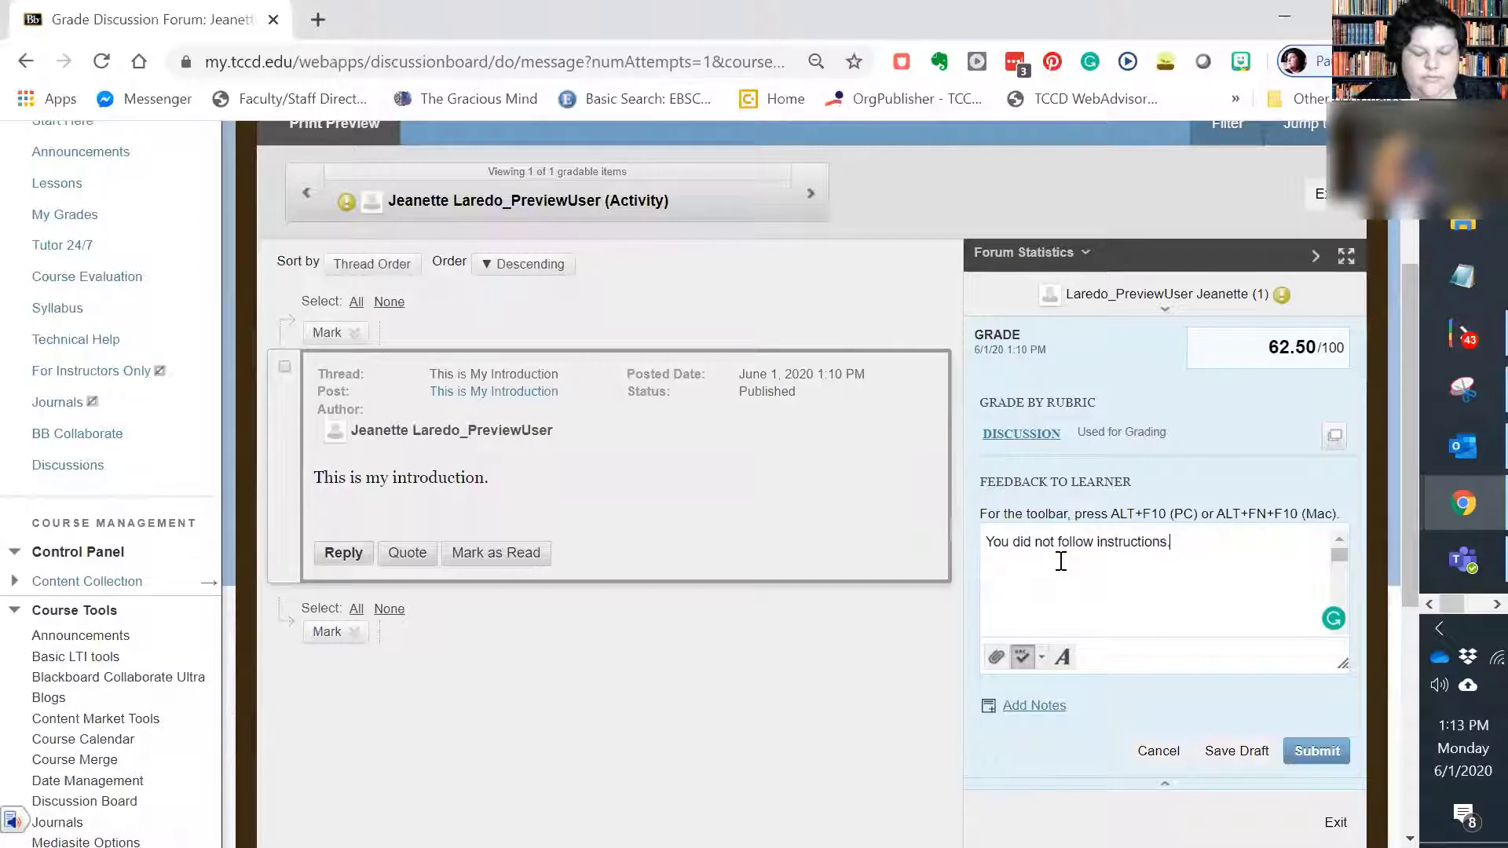
{"action": "type", "text": " Please"}
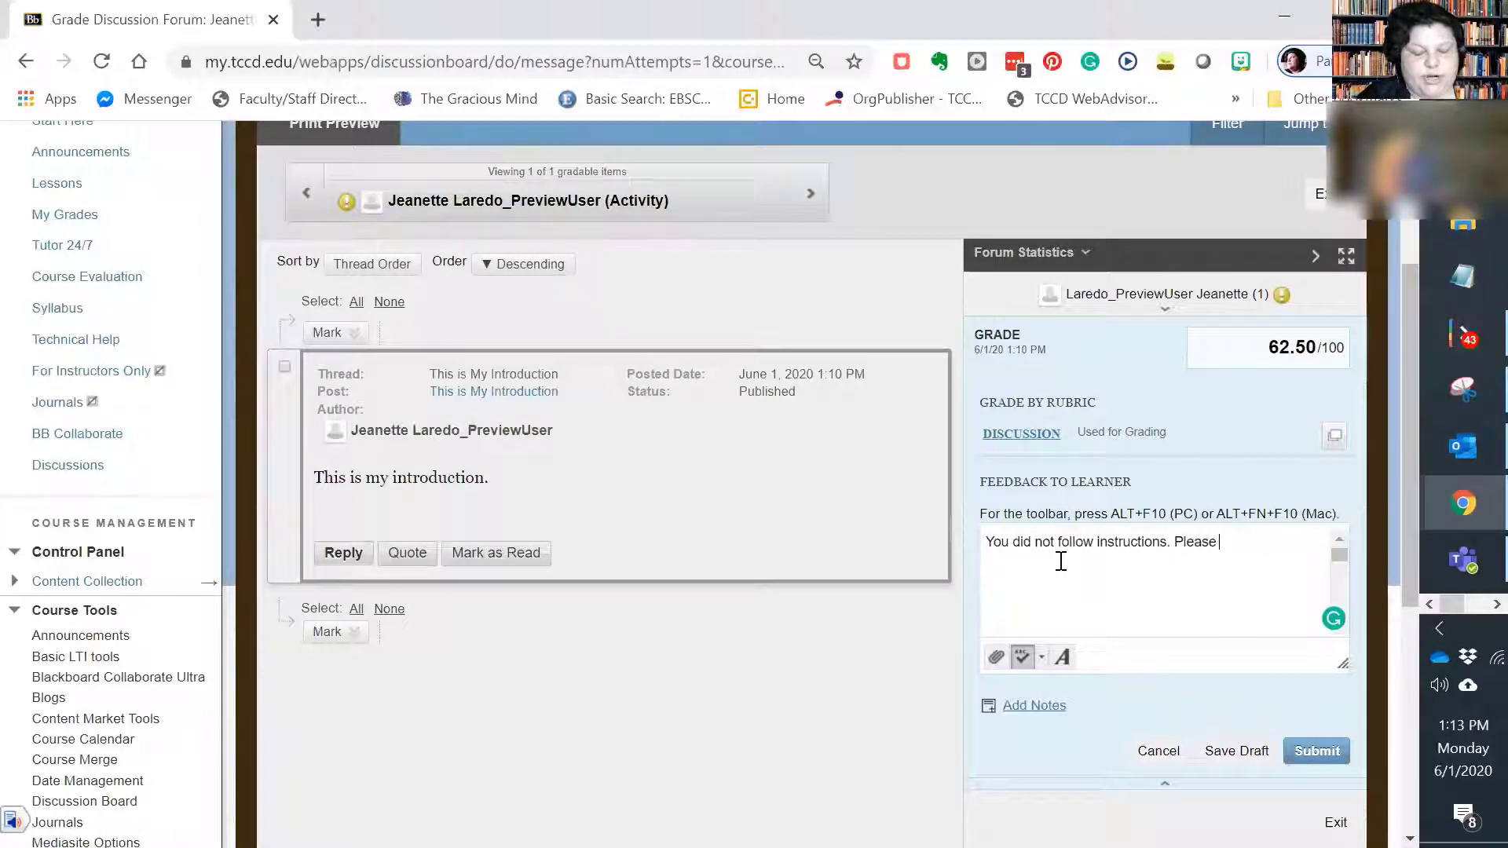
{"action": "type", "text": " try ag"}
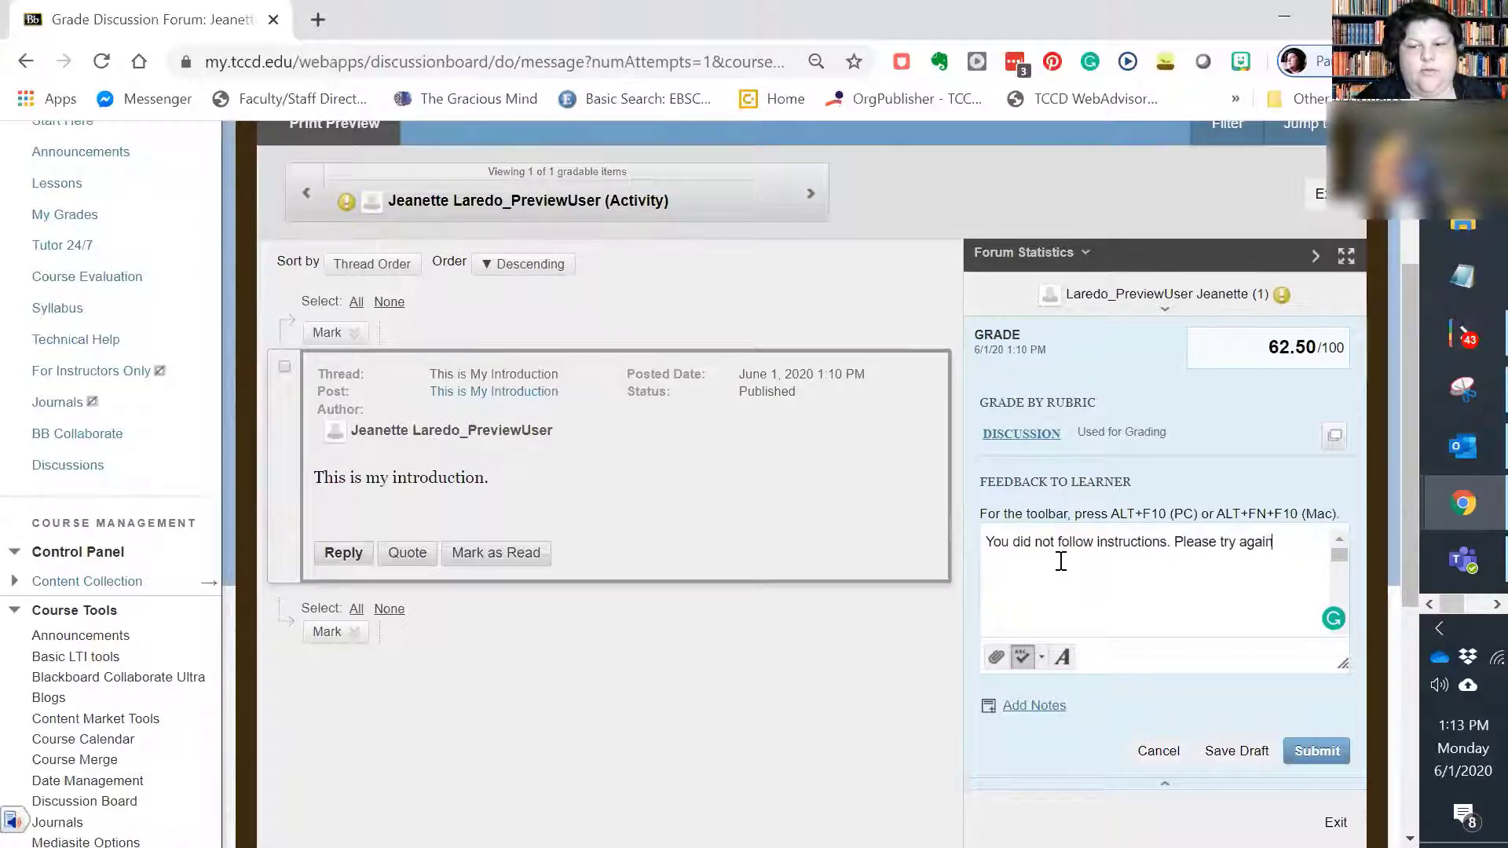
{"action": "type", "text": "ain."}
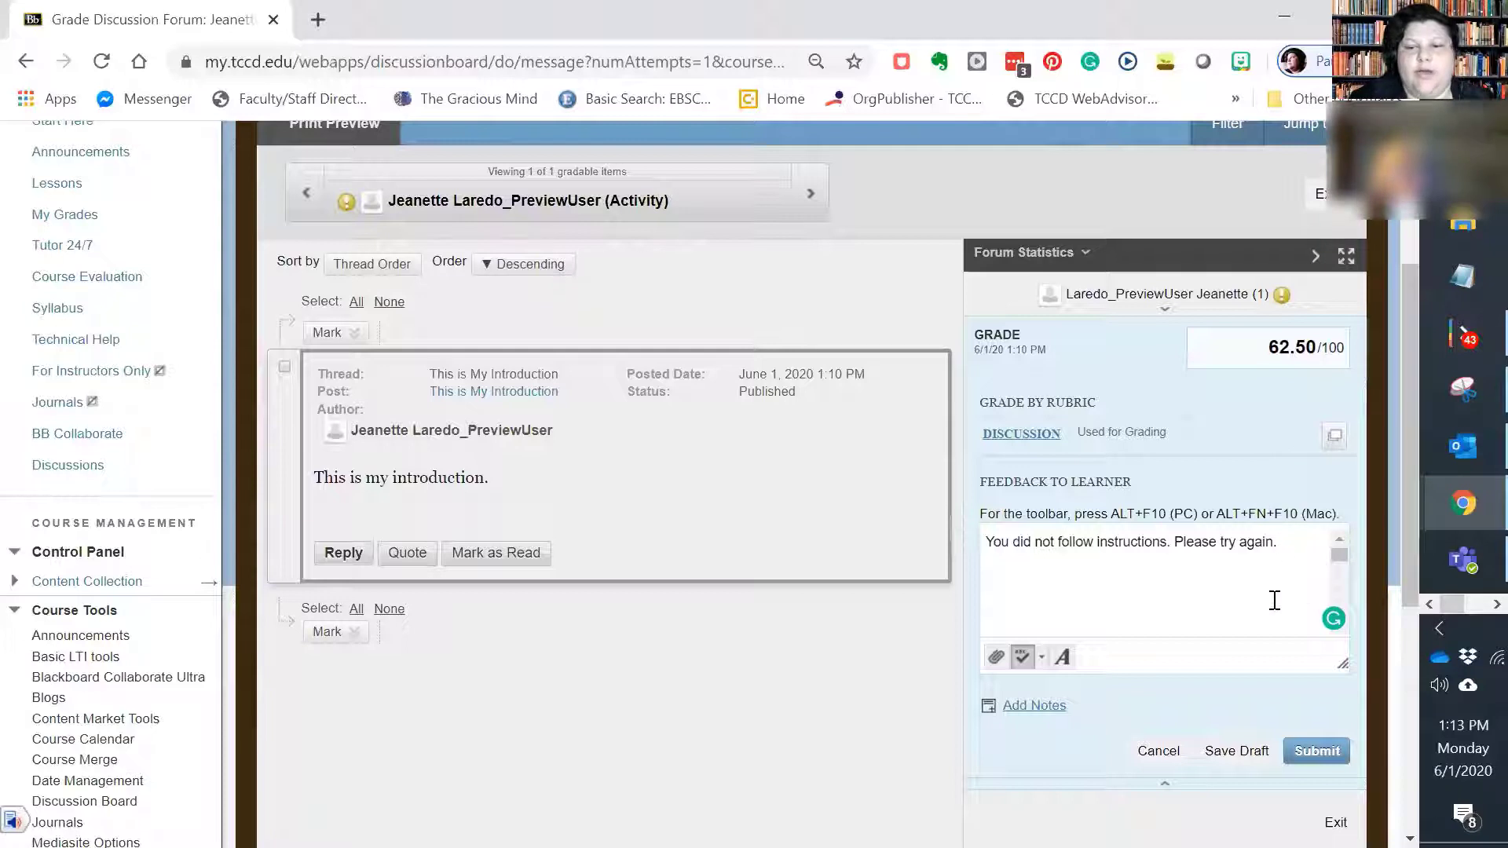
Step: Clear the learner feedback text and submit the grade for the Introductions post
{"action": "key", "text": "ctrl+a"}
{"action": "key", "text": "BackSpace"}
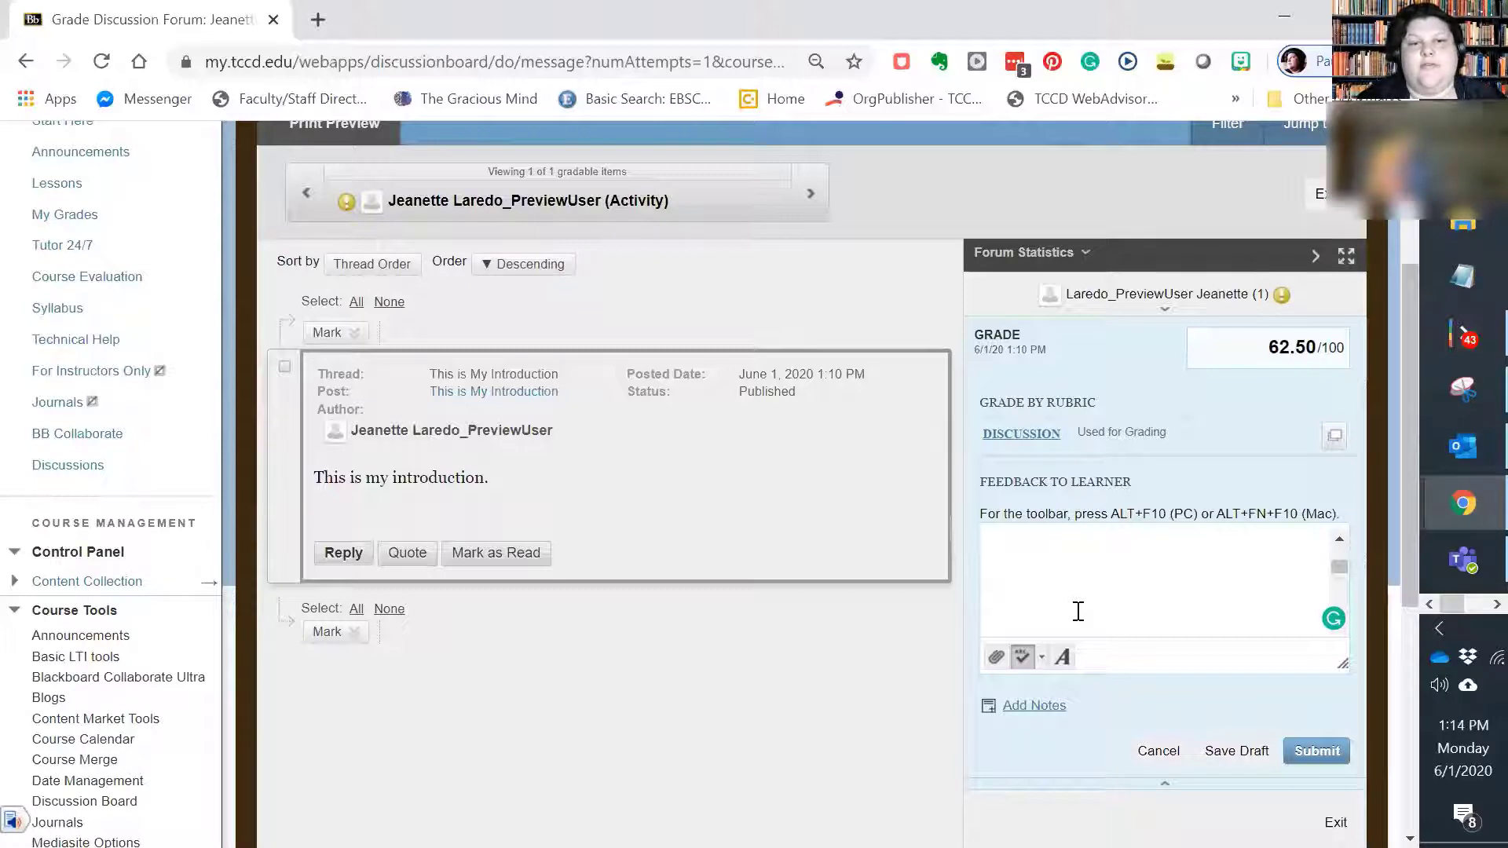
{"action": "left_click", "coordinate": [1315, 752]}
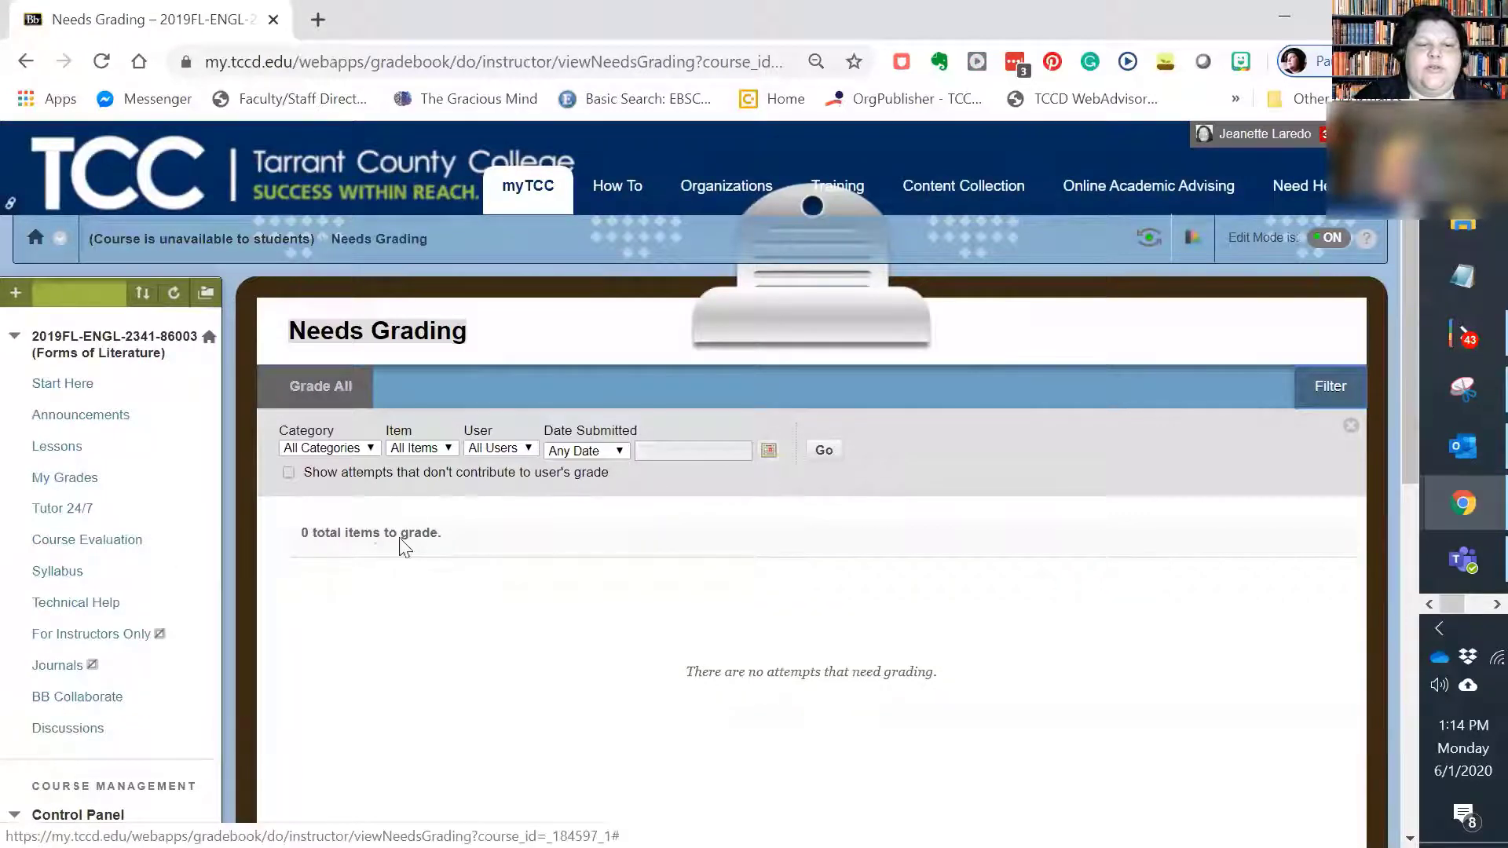
Step: Open the Full Grade Center and check the preview user's grade in the Introductions column
{"action": "scroll", "coordinate": [471, 549], "scroll_direction": "down", "scroll_amount": 9}
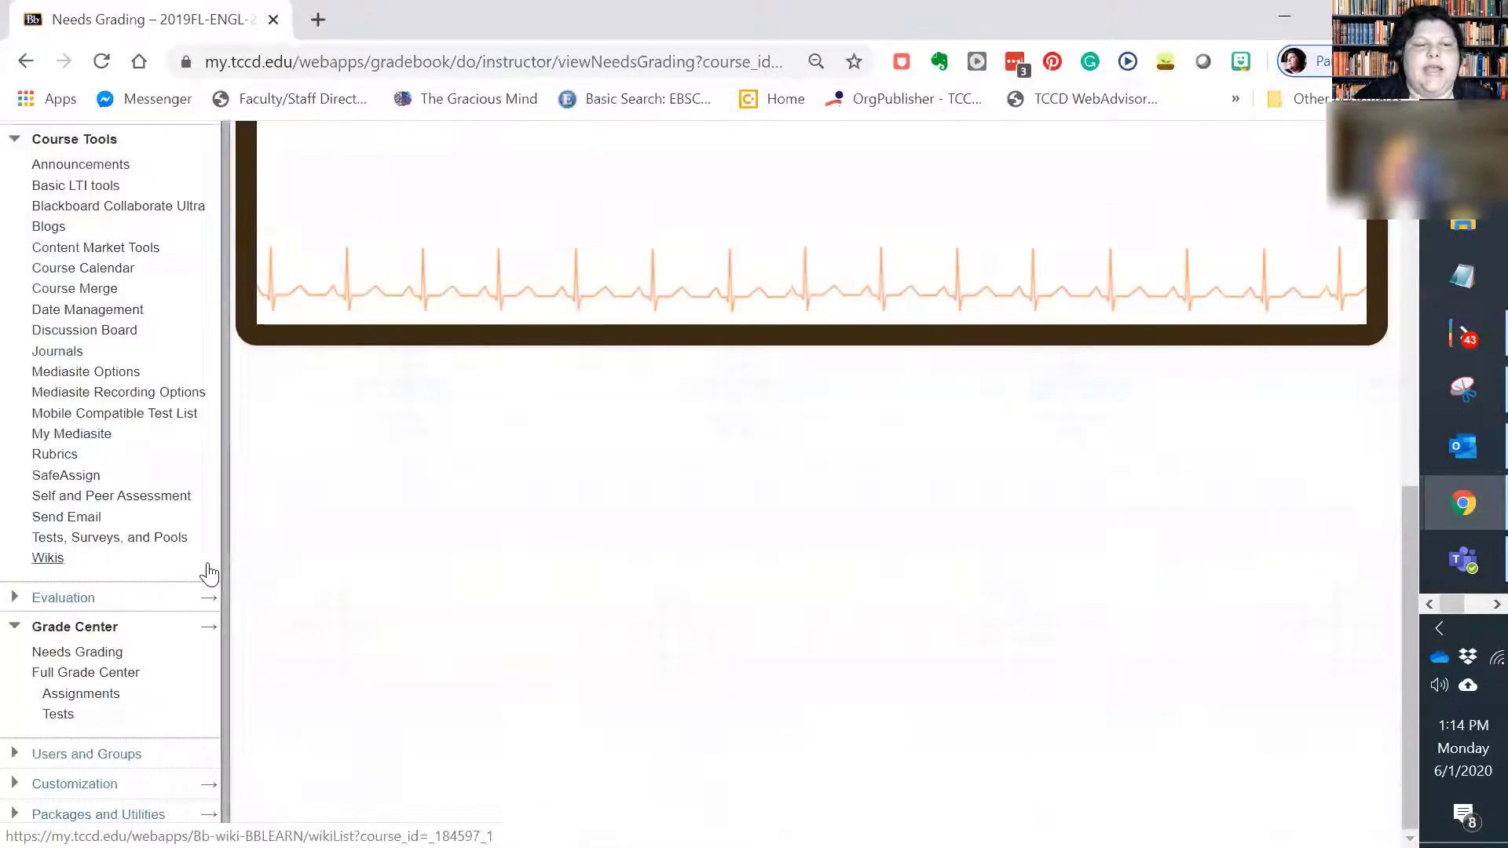
{"action": "left_click", "coordinate": [88, 676]}
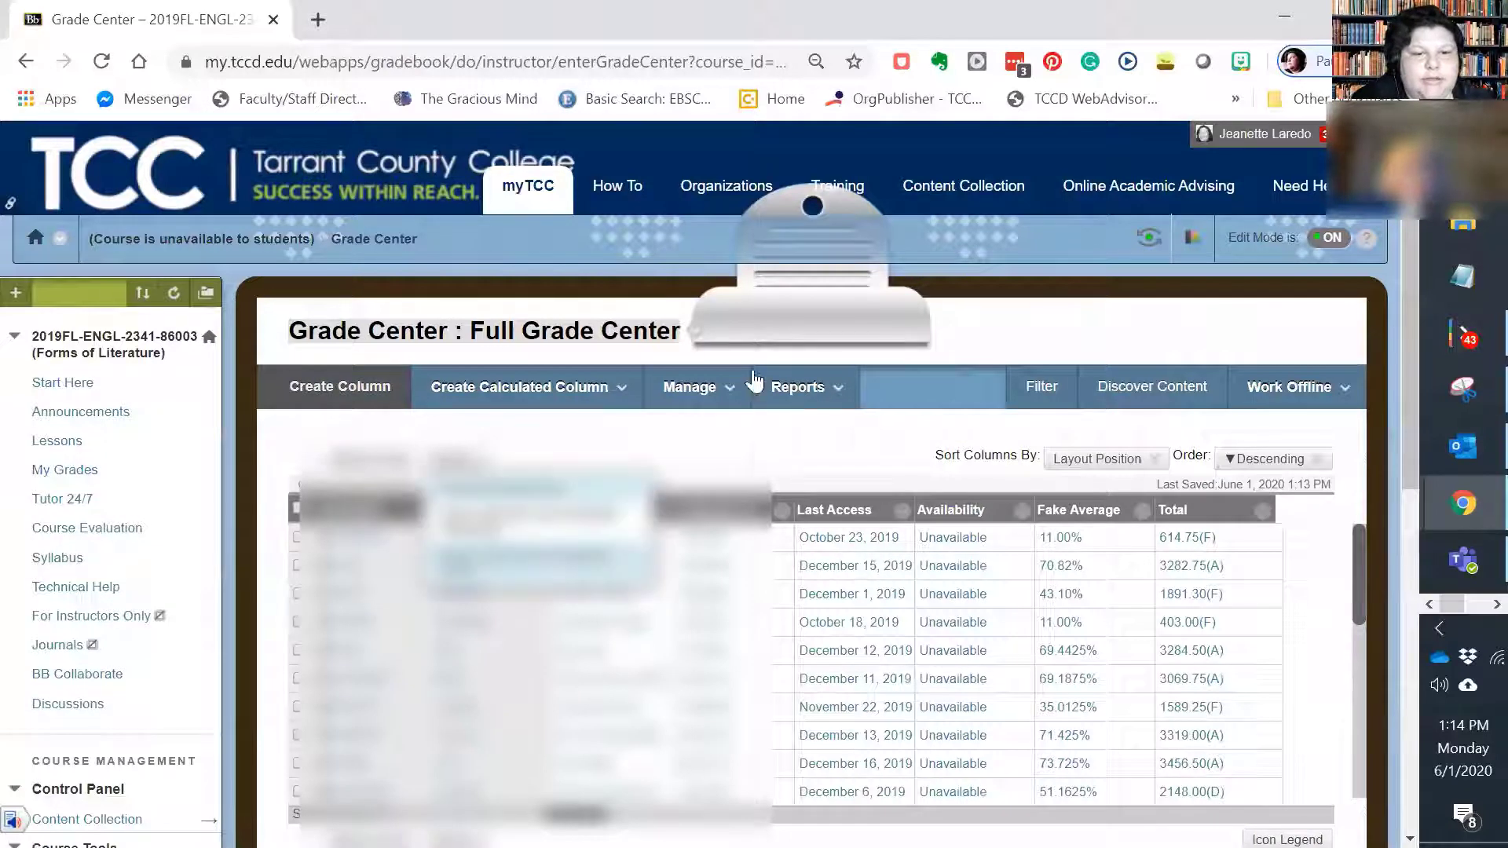
{"action": "left_click", "coordinate": [766, 398]}
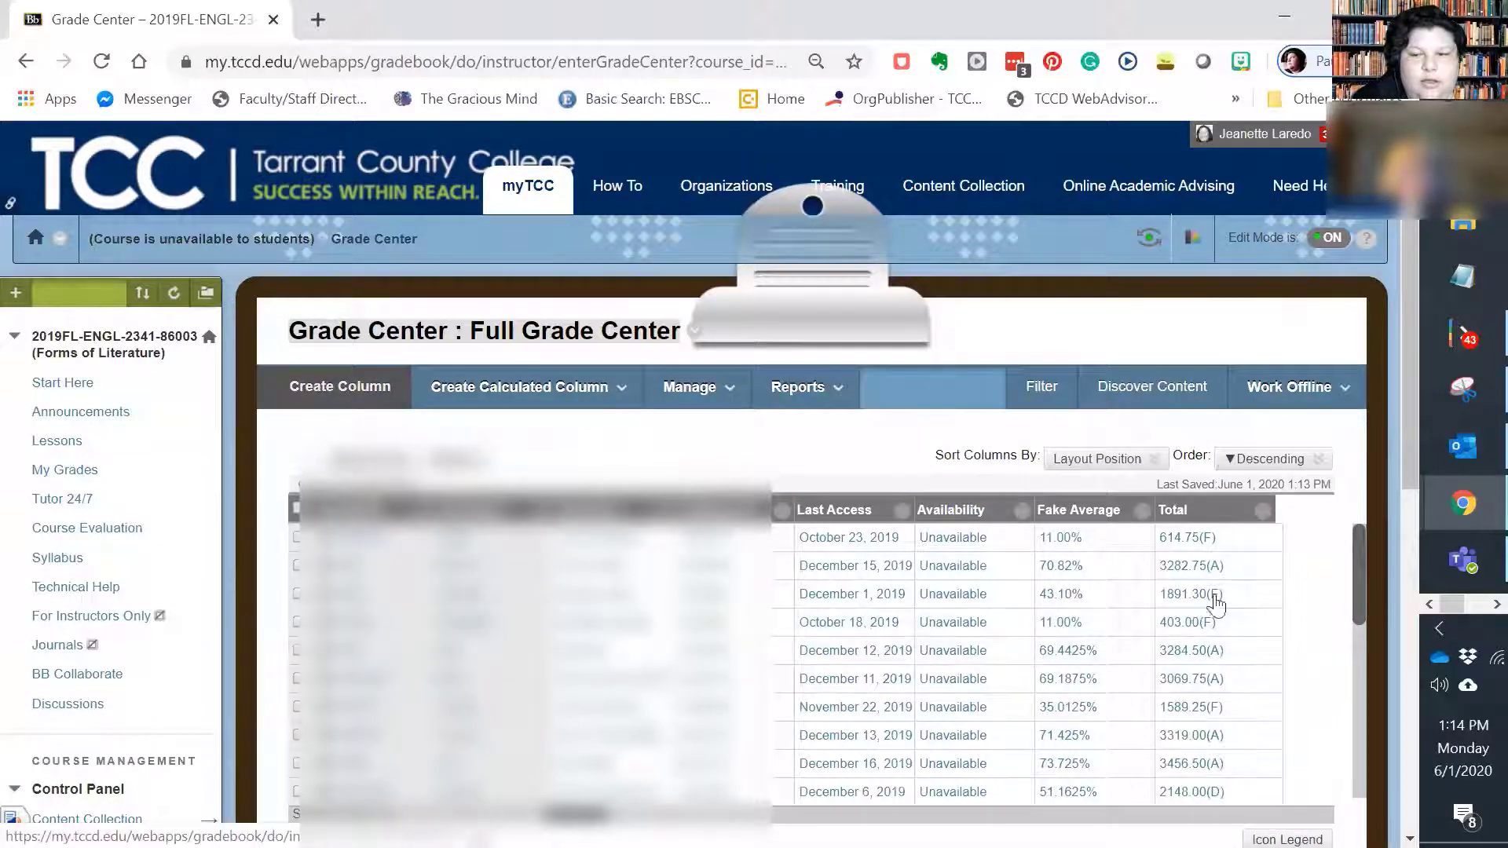
{"action": "left_click_drag", "start_coordinate": [1364, 562], "coordinate": [1370, 725]}
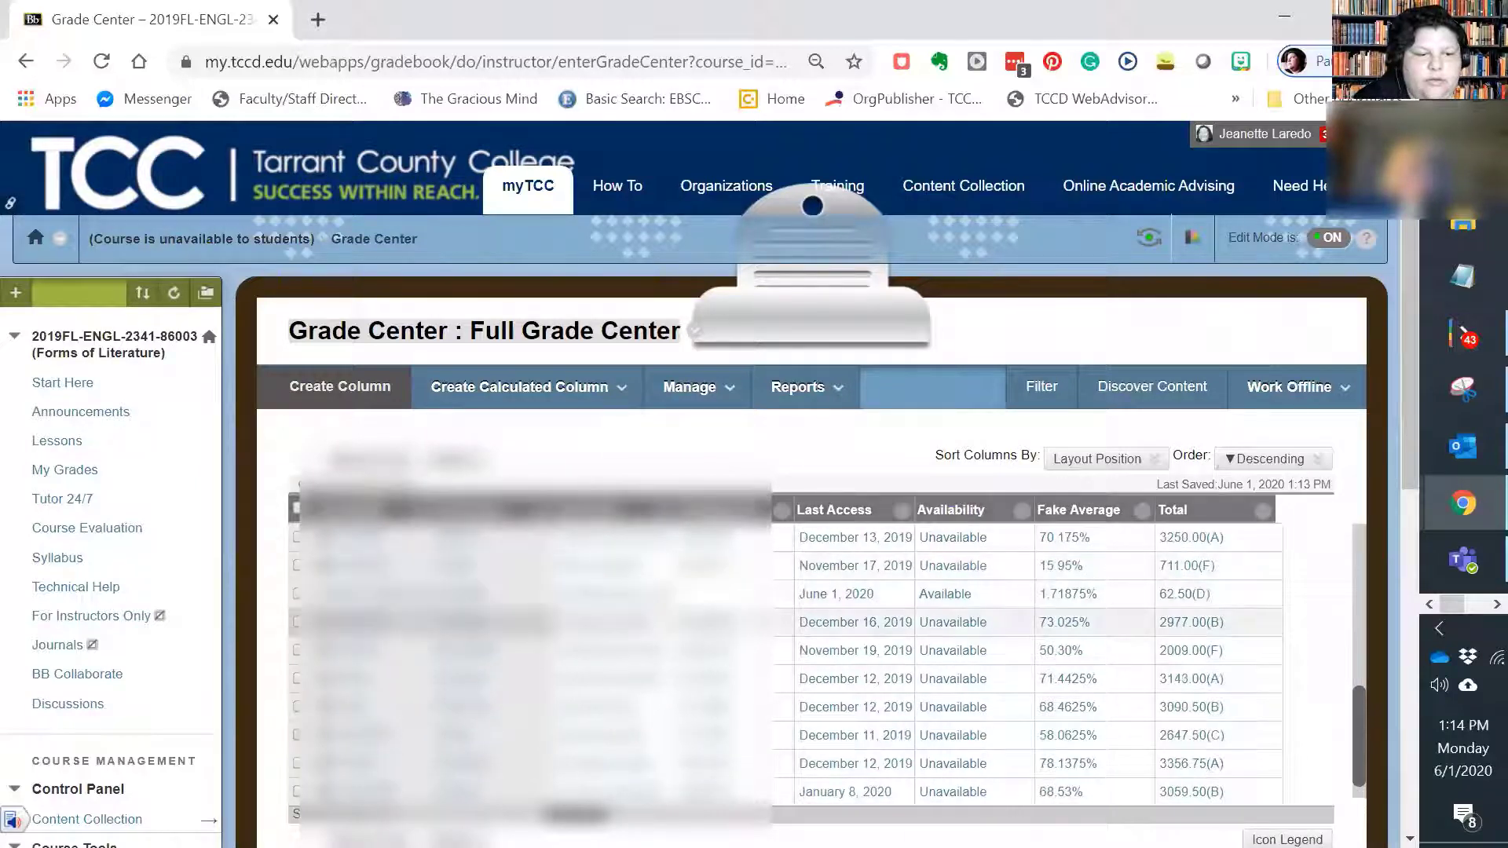
{"action": "left_click", "coordinate": [421, 594]}
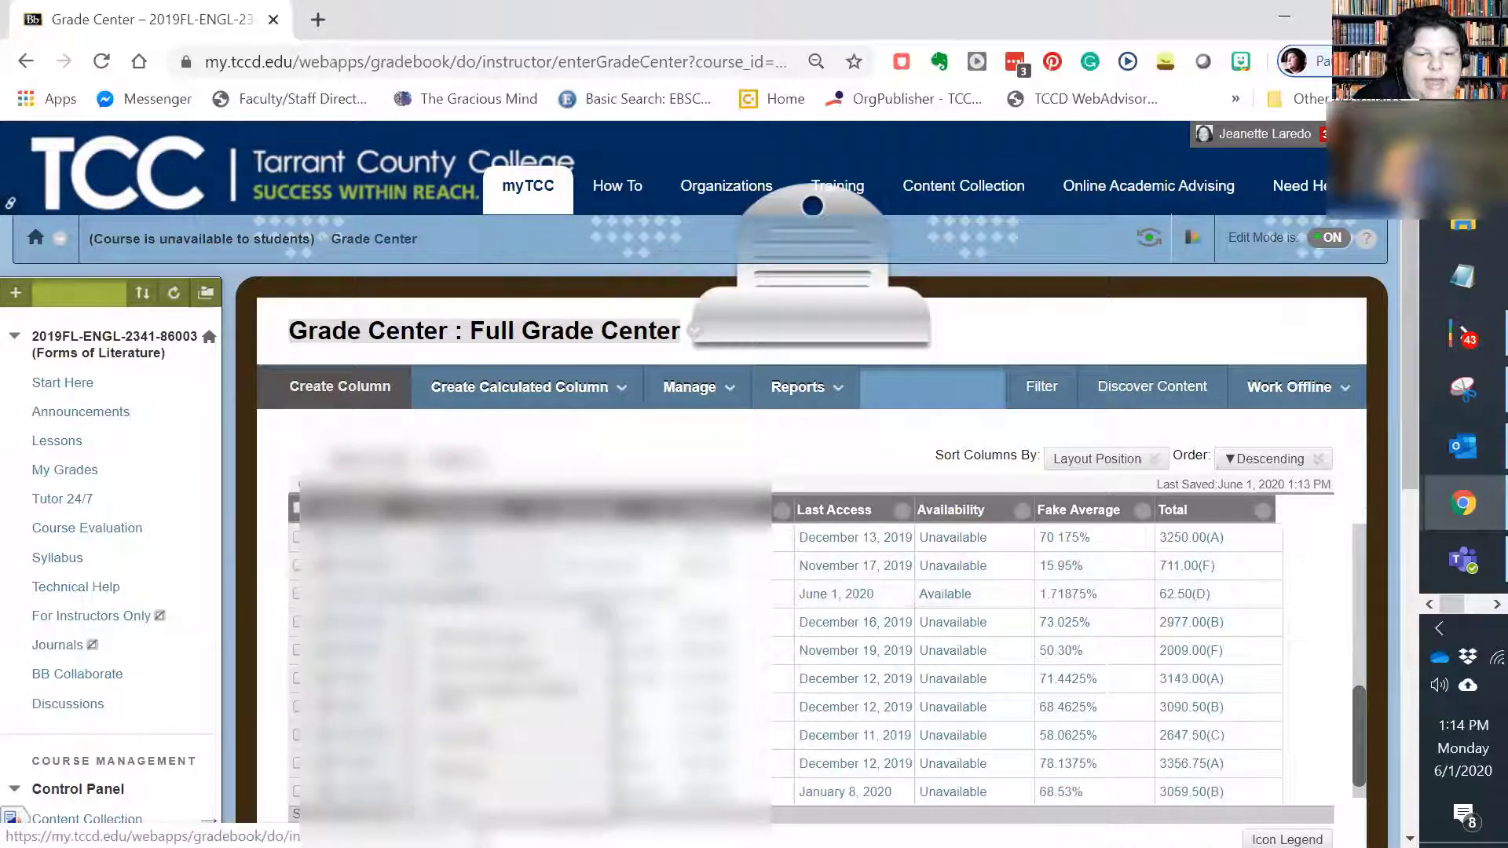
{"action": "left_click_drag", "start_coordinate": [583, 814], "coordinate": [643, 814]}
{"action": "triple_click", "coordinate": [1128, 814]}
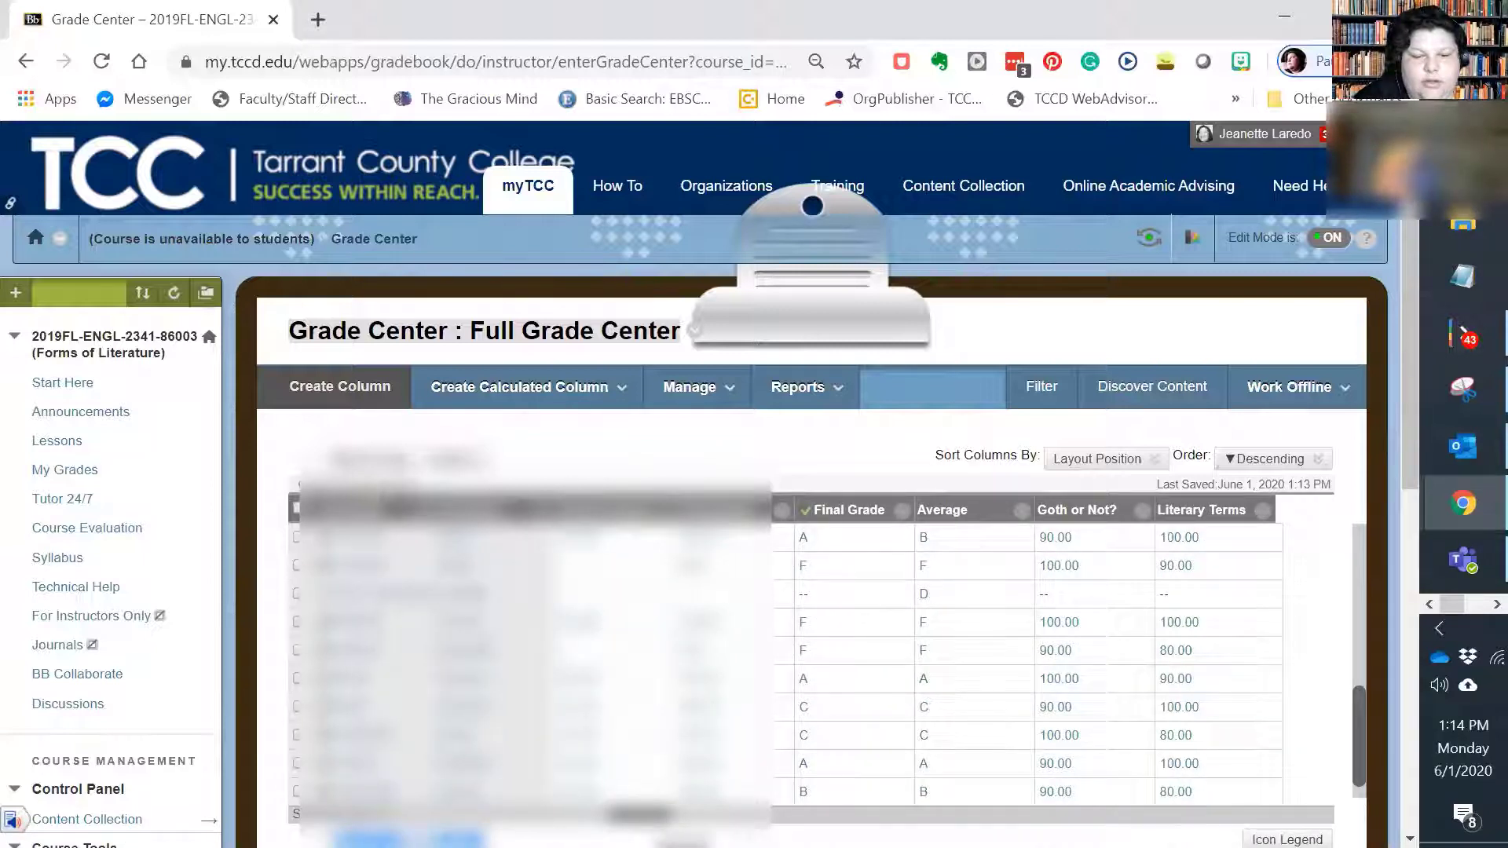
{"action": "left_click_drag", "start_coordinate": [640, 814], "coordinate": [1230, 815]}
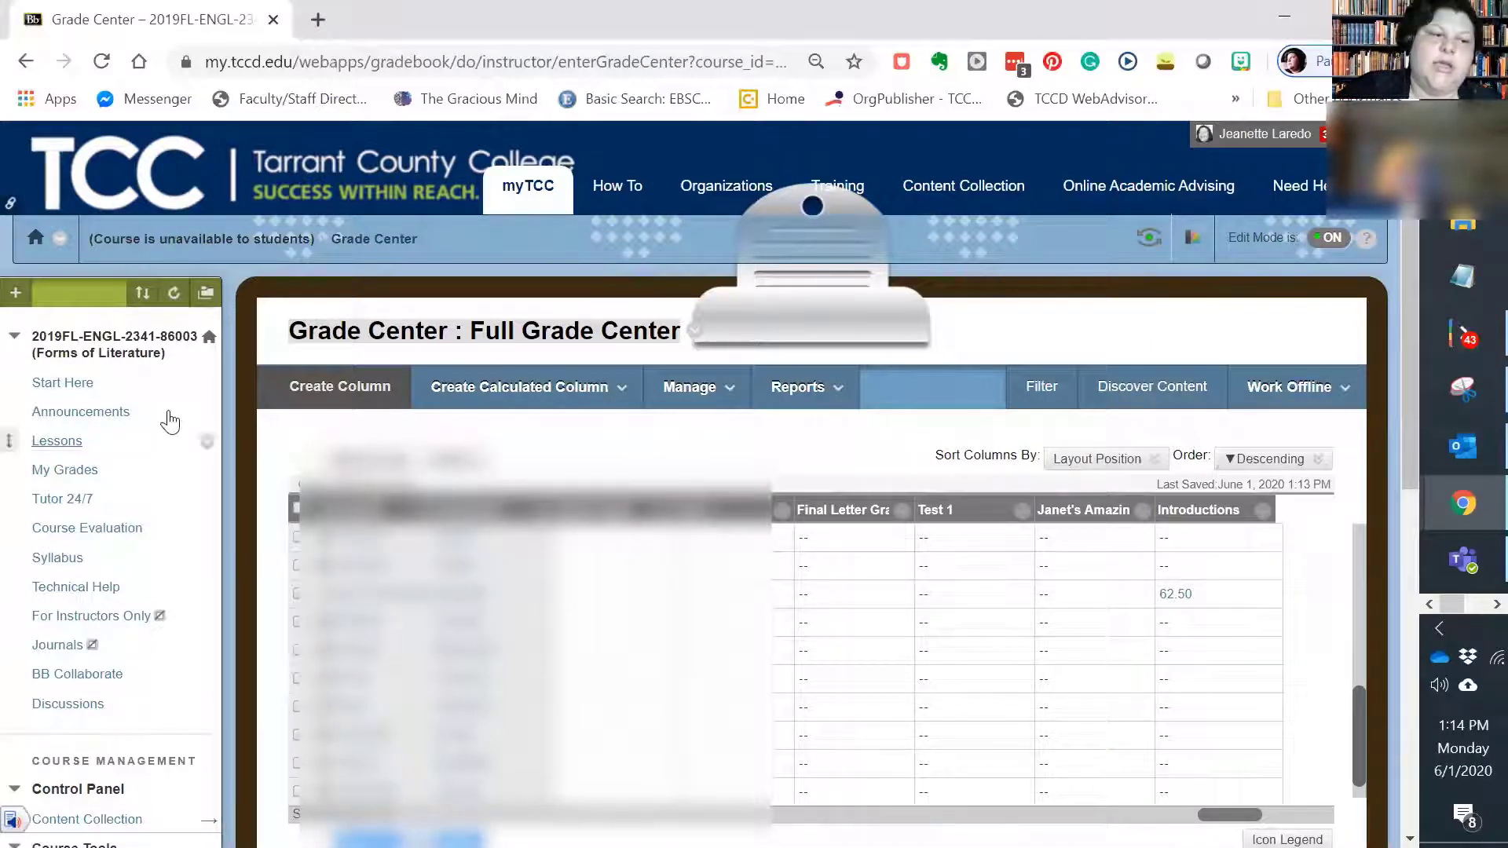
Step: Open the forum list of the 2019FL-ENGL-2341-86003 course discussion board
{"action": "scroll", "coordinate": [93, 691], "scroll_direction": "down", "scroll_amount": 5}
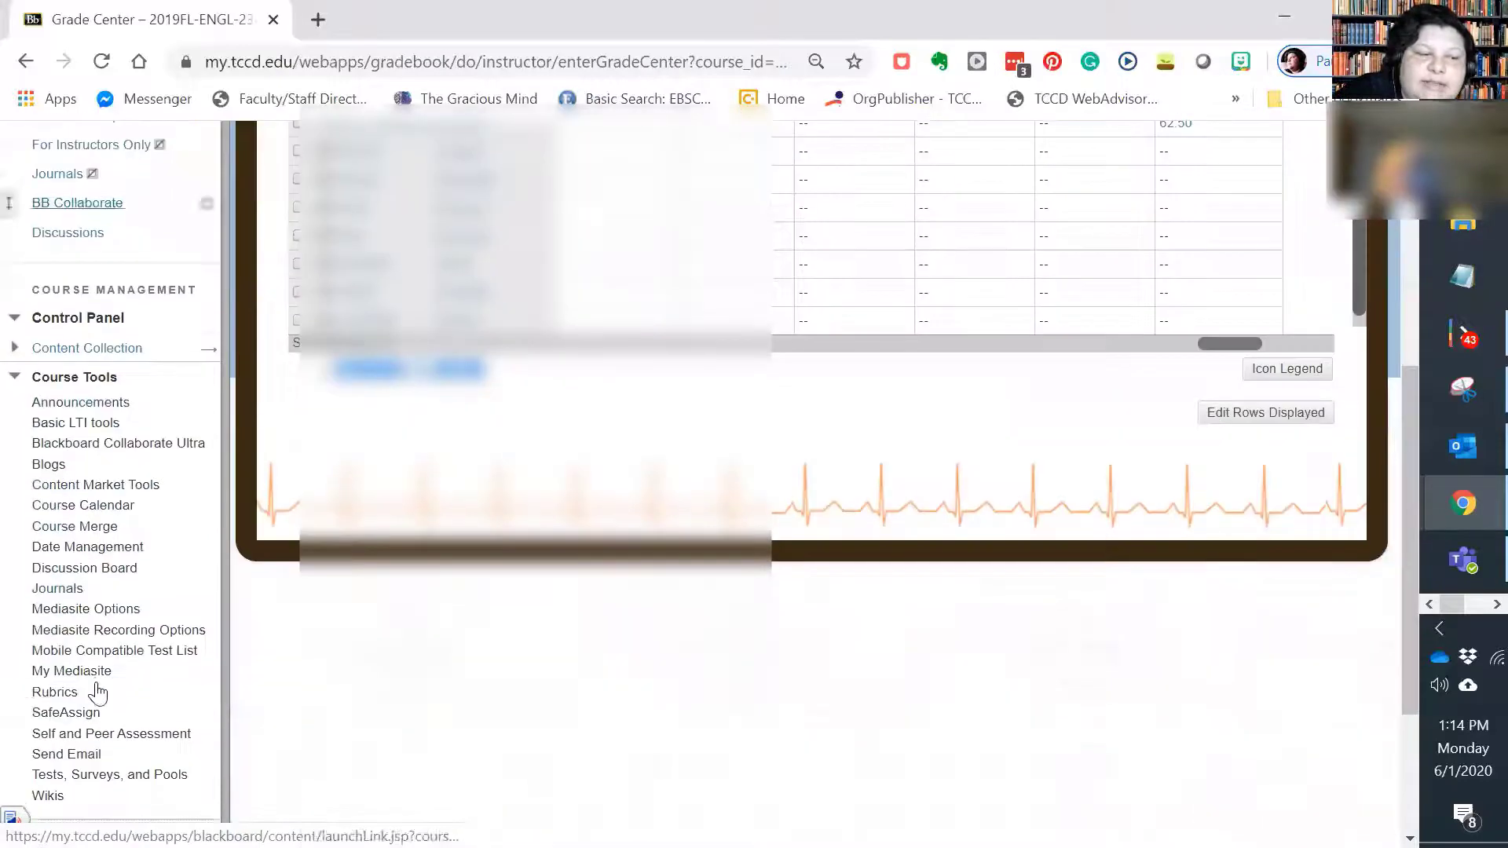
{"action": "left_click", "coordinate": [95, 570]}
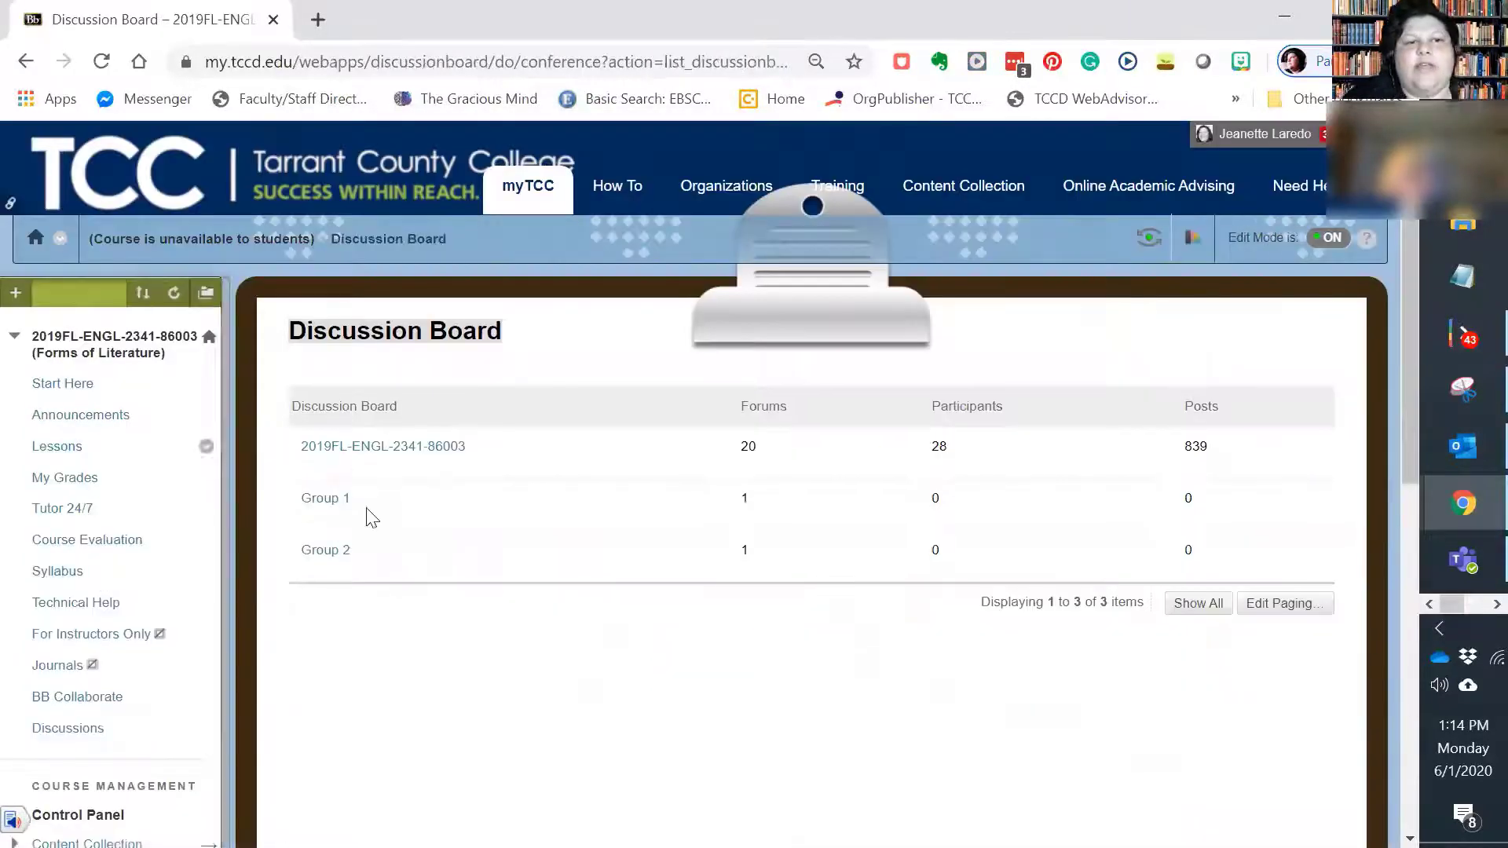
{"action": "left_click", "coordinate": [404, 447]}
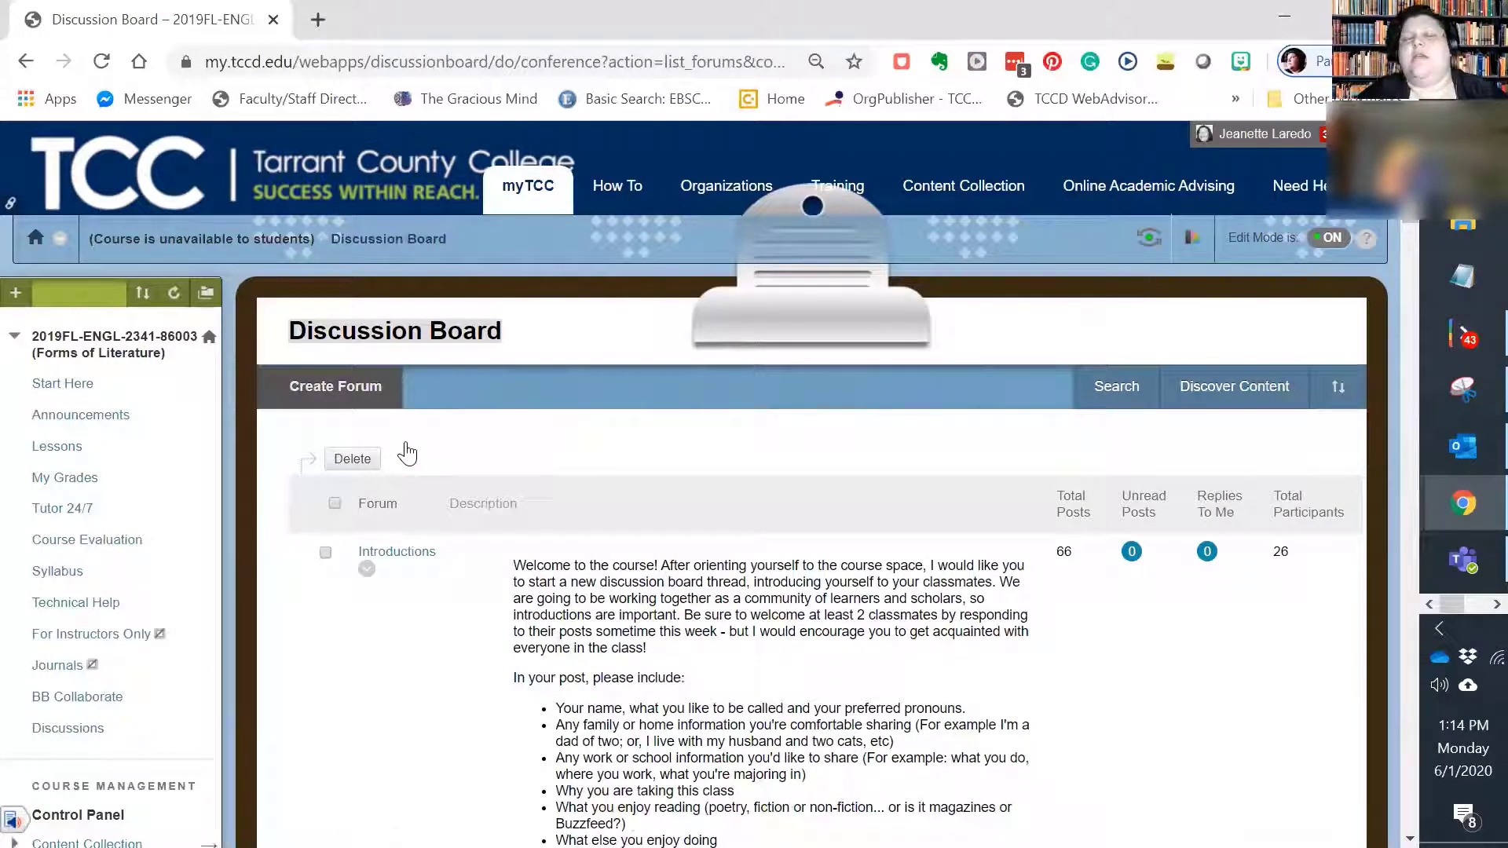
Step: Review the example forum prompts, from Introductions and Defining the Gothic to Gothic Parody and Get the Gist: Victorian Gothic
{"action": "scroll", "coordinate": [559, 539], "scroll_direction": "down", "scroll_amount": 5}
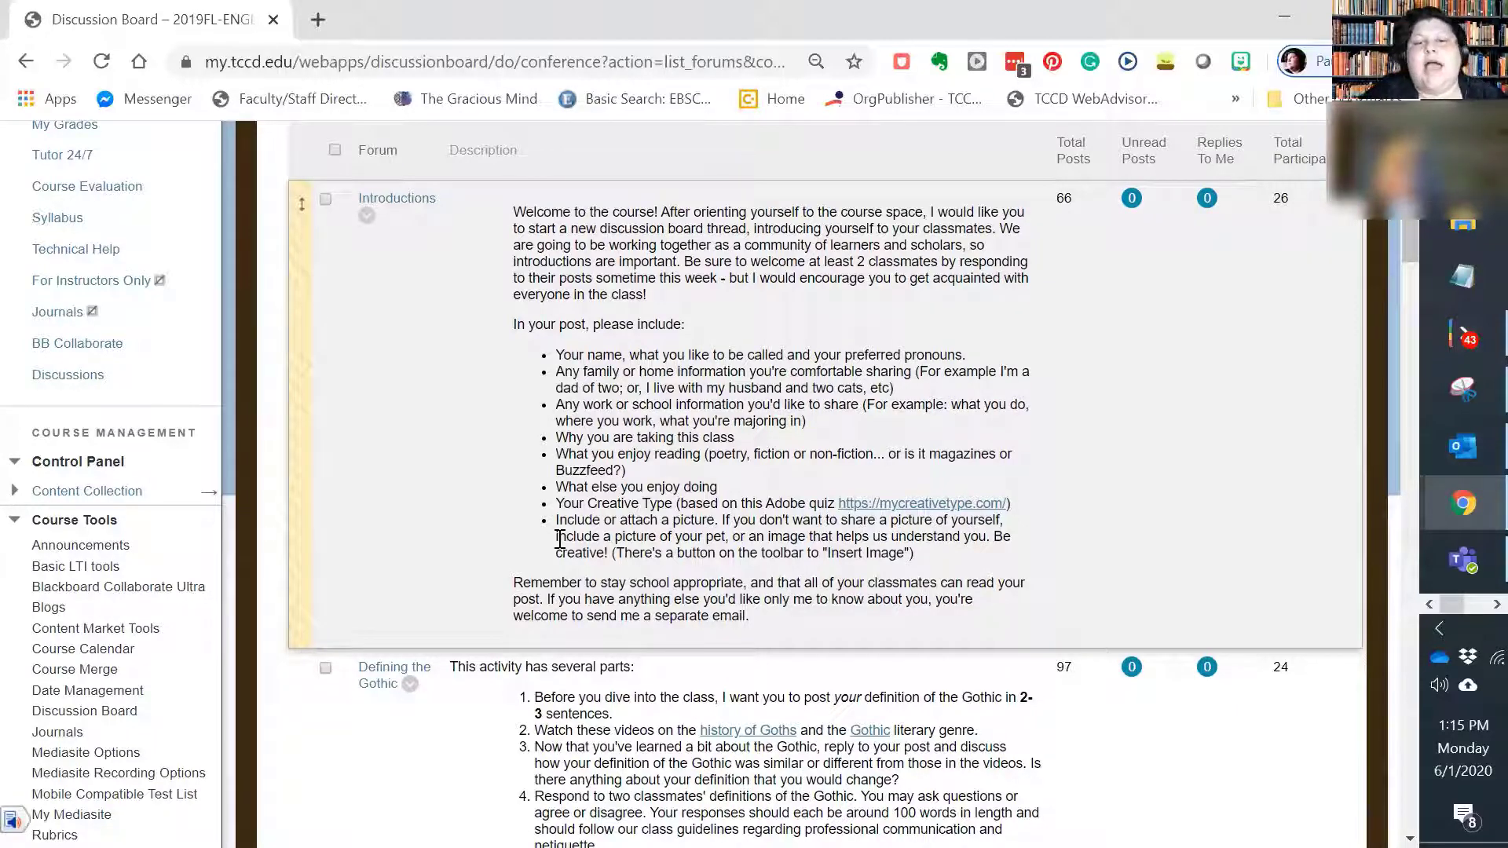
{"action": "scroll", "coordinate": [690, 363], "scroll_direction": "down", "scroll_amount": 4}
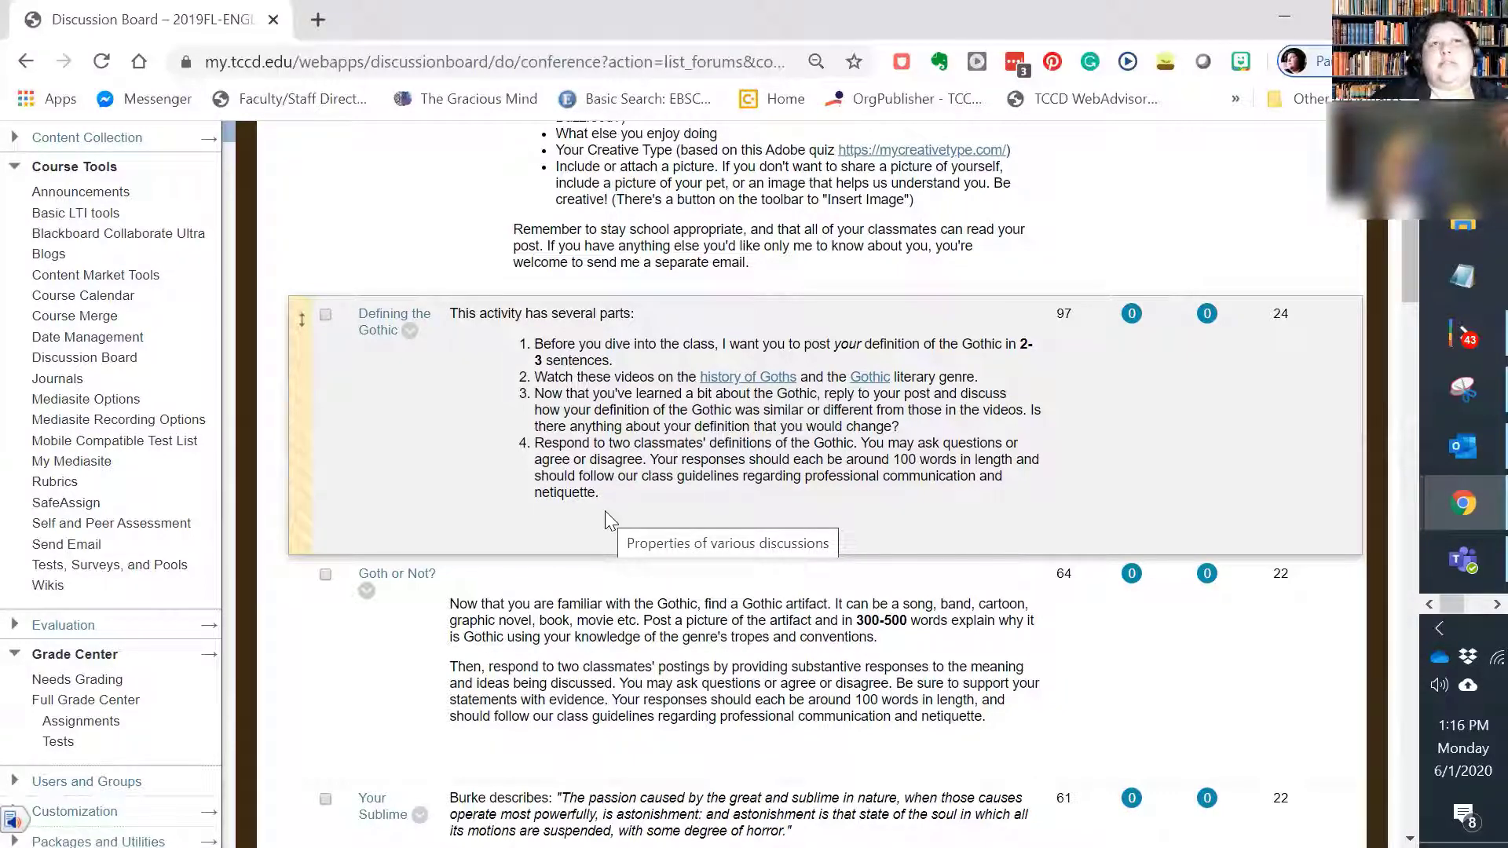
{"action": "scroll", "coordinate": [623, 499], "scroll_direction": "down", "scroll_amount": 7}
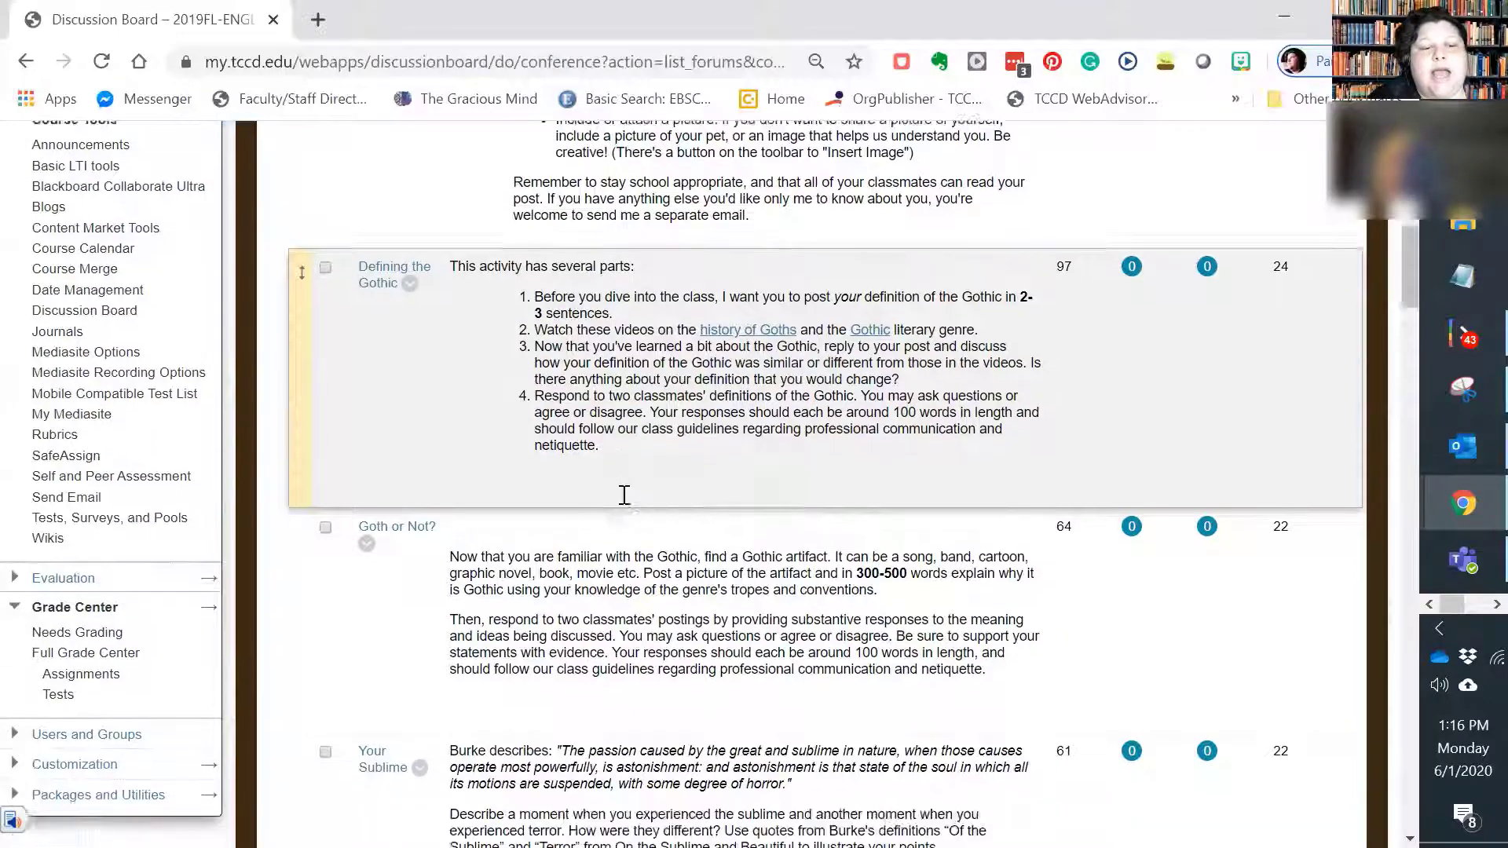
{"action": "scroll", "coordinate": [440, 369], "scroll_direction": "down", "scroll_amount": 2}
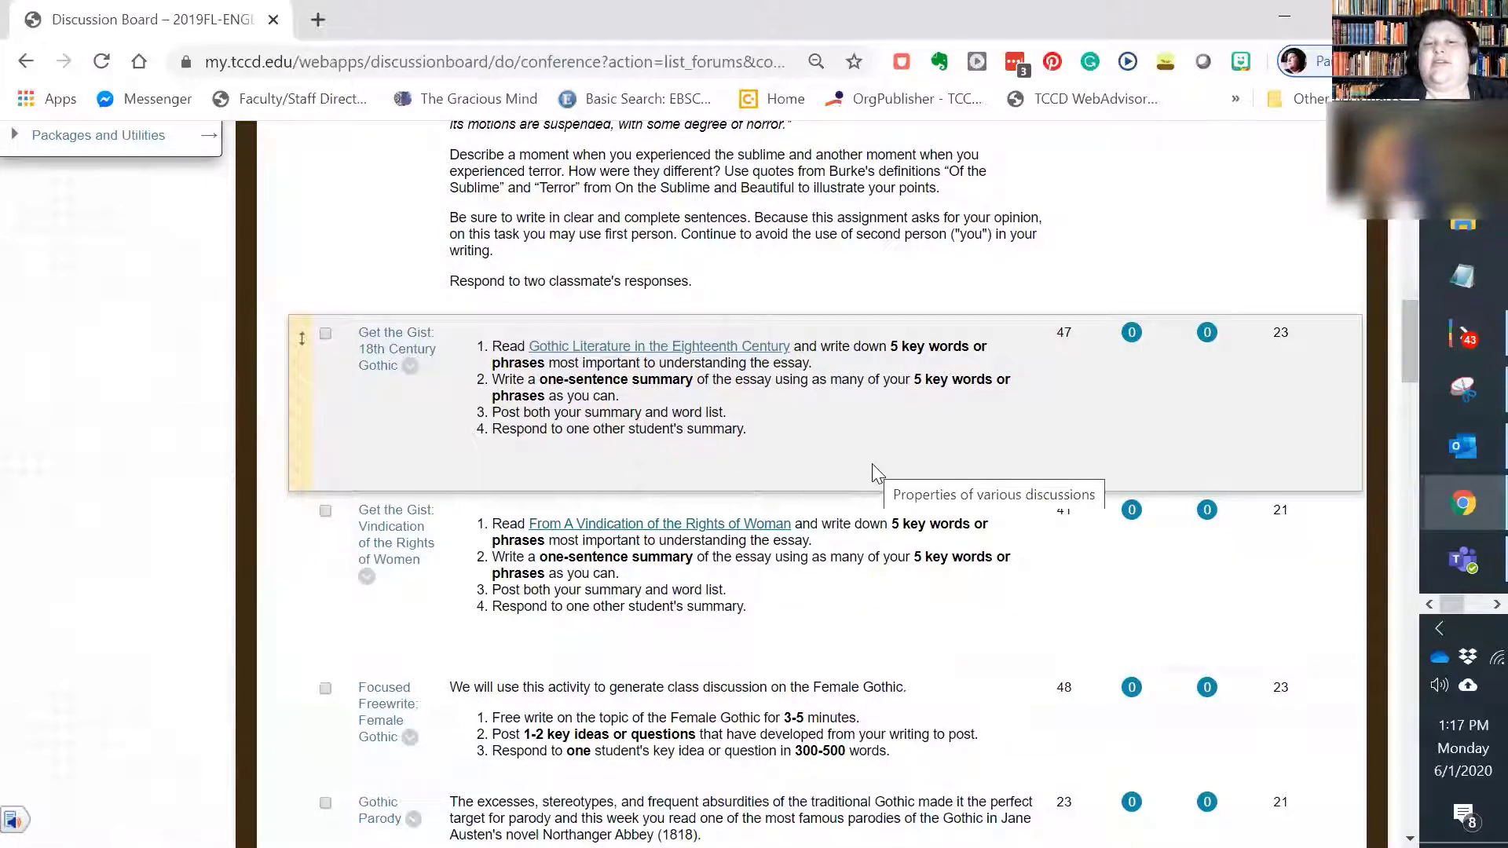
{"action": "scroll", "coordinate": [875, 456], "scroll_direction": "down", "scroll_amount": 1}
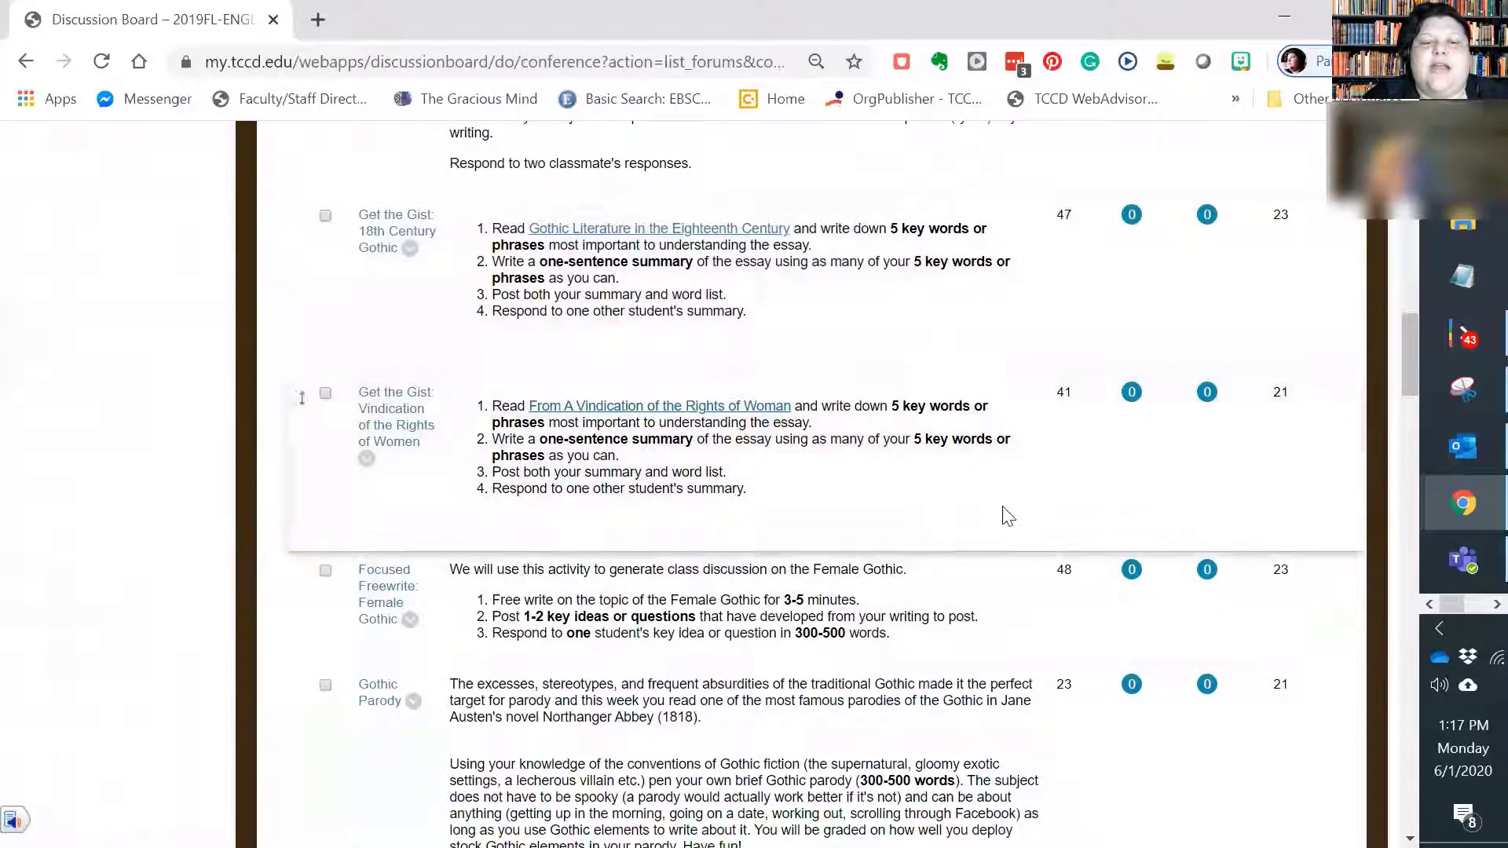
{"action": "scroll", "coordinate": [603, 469], "scroll_direction": "down", "scroll_amount": 1}
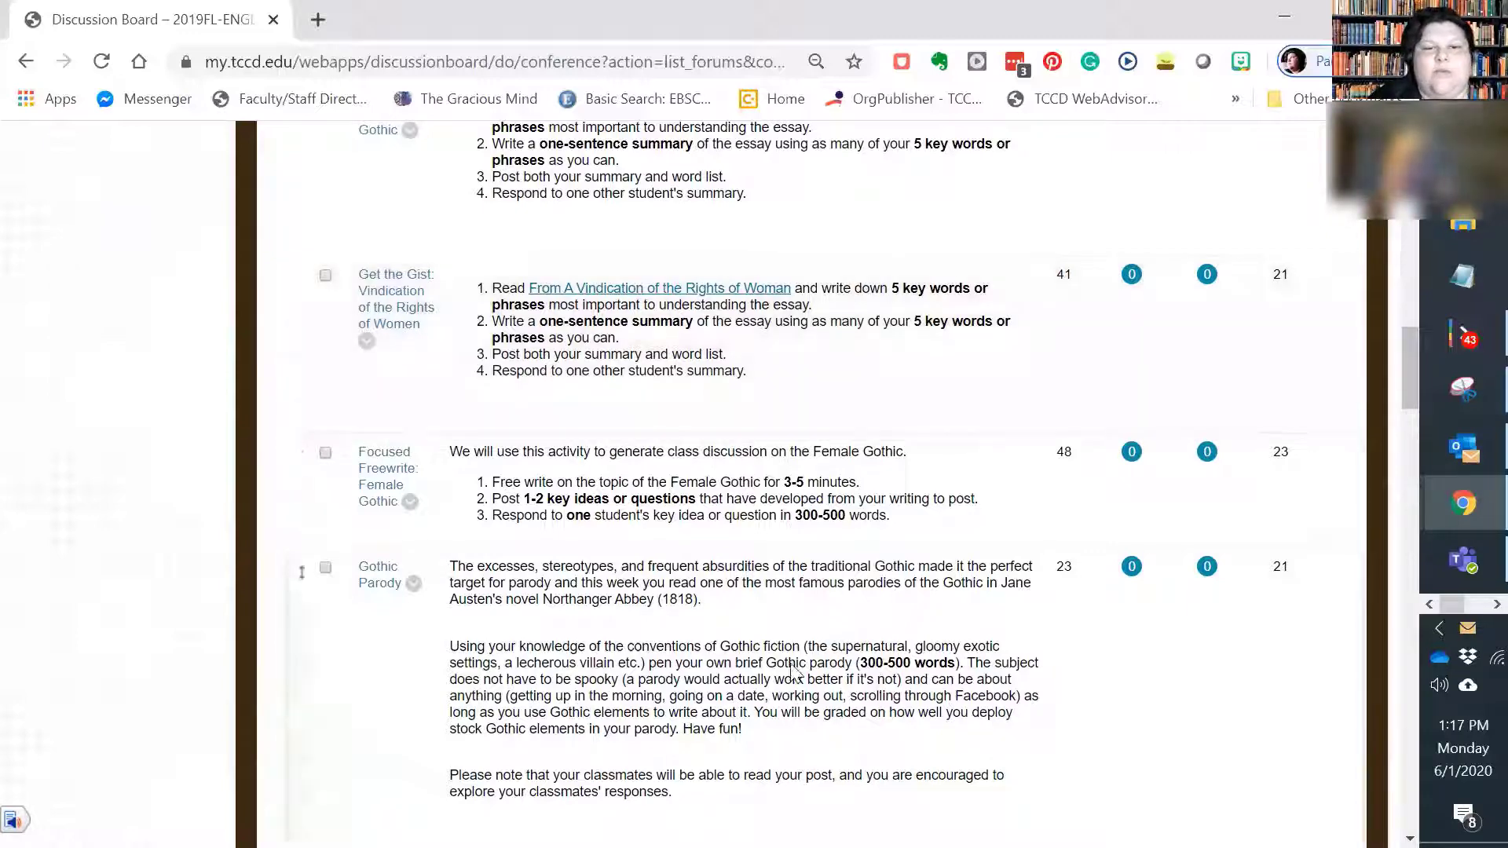
{"action": "scroll", "coordinate": [927, 696], "scroll_direction": "up", "scroll_amount": 1}
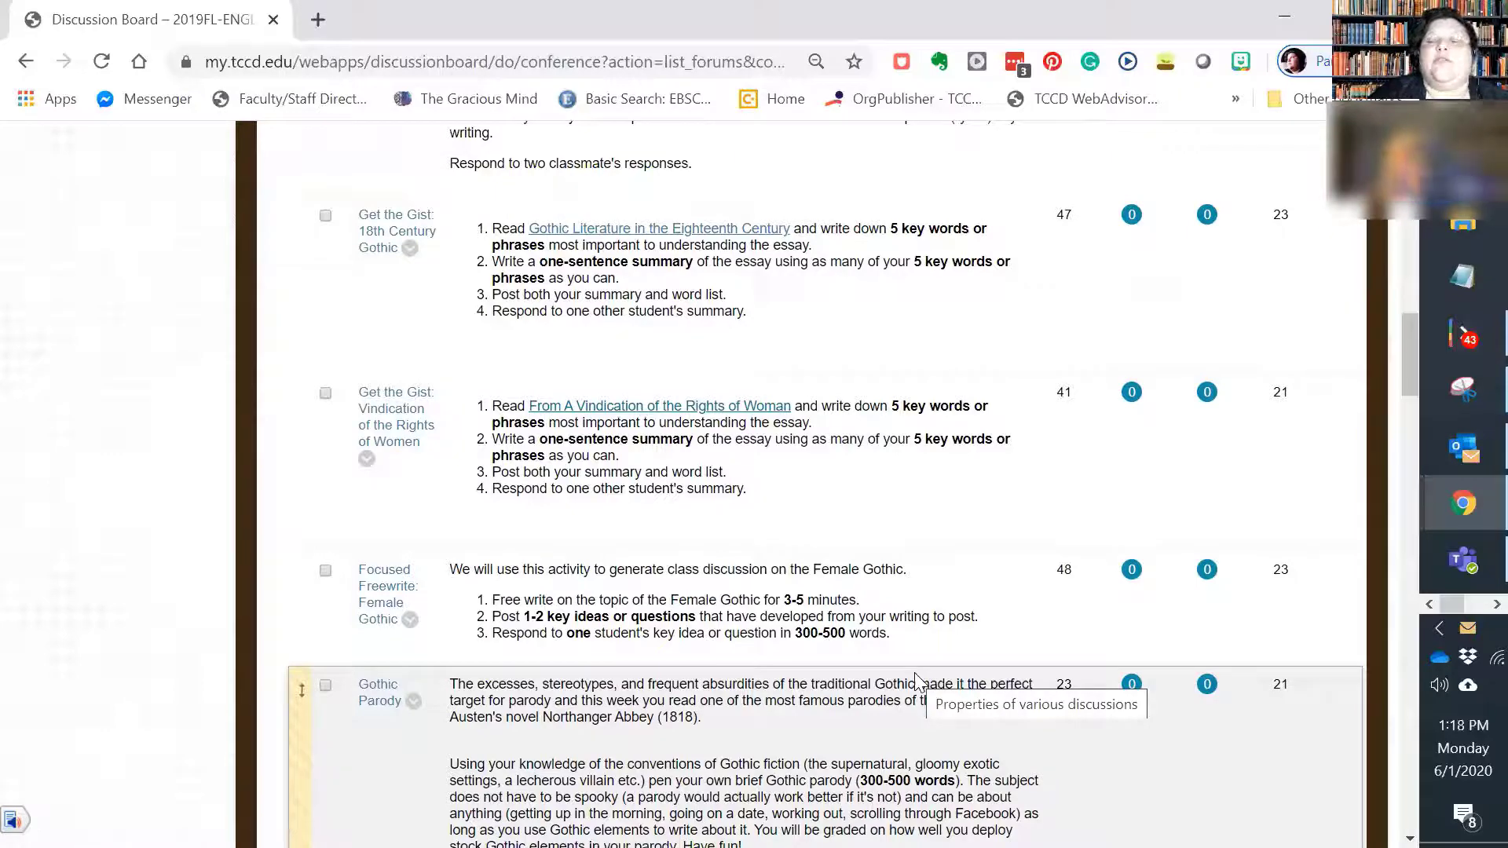
{"action": "scroll", "coordinate": [934, 668], "scroll_direction": "down", "scroll_amount": 3}
{"action": "scroll", "coordinate": [958, 640], "scroll_direction": "down", "scroll_amount": 3}
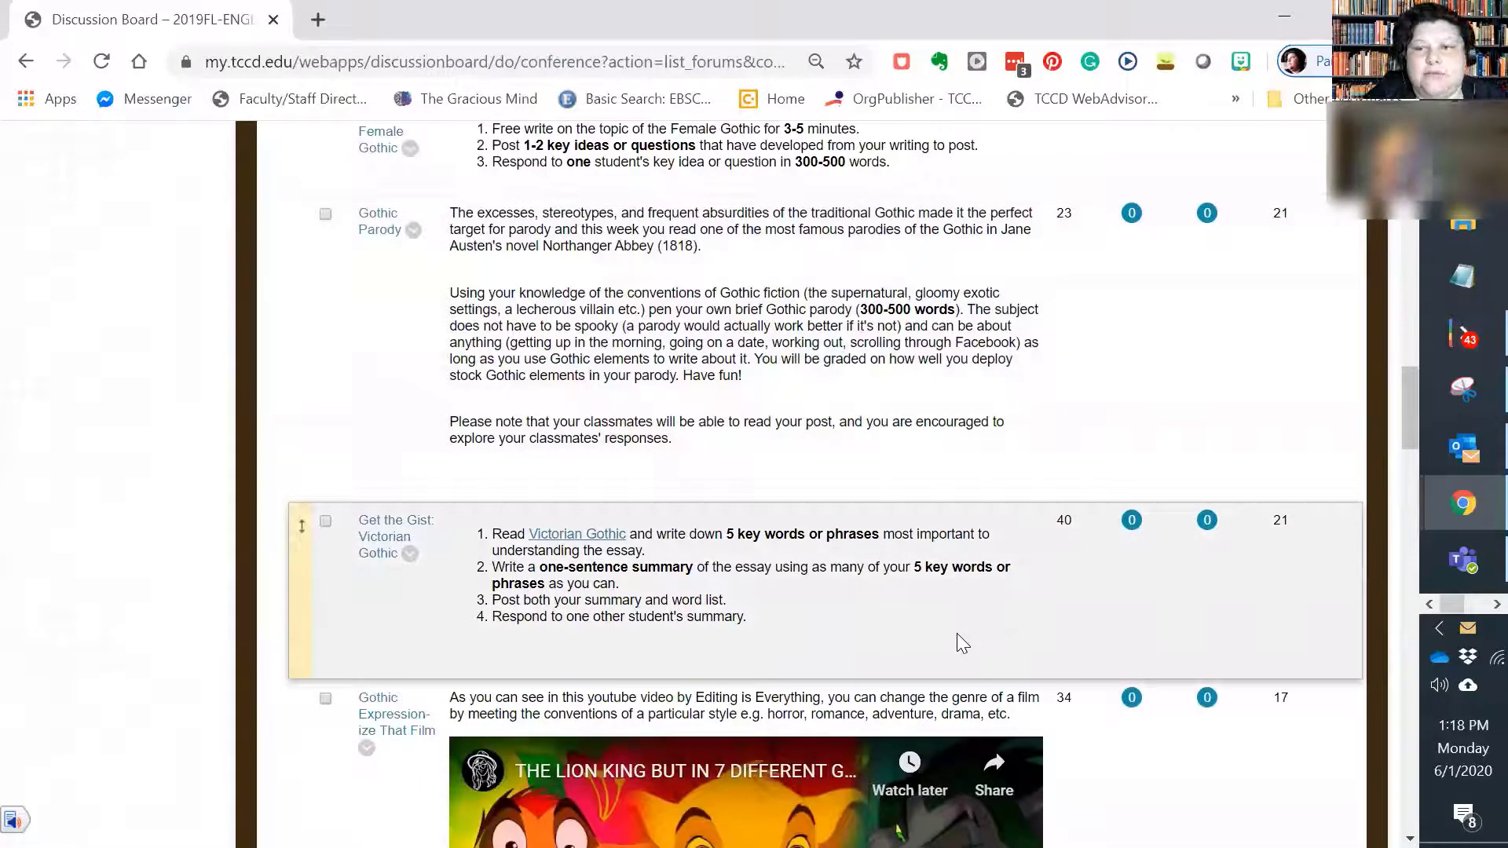
{"action": "scroll", "coordinate": [957, 633], "scroll_direction": "up", "scroll_amount": 15}
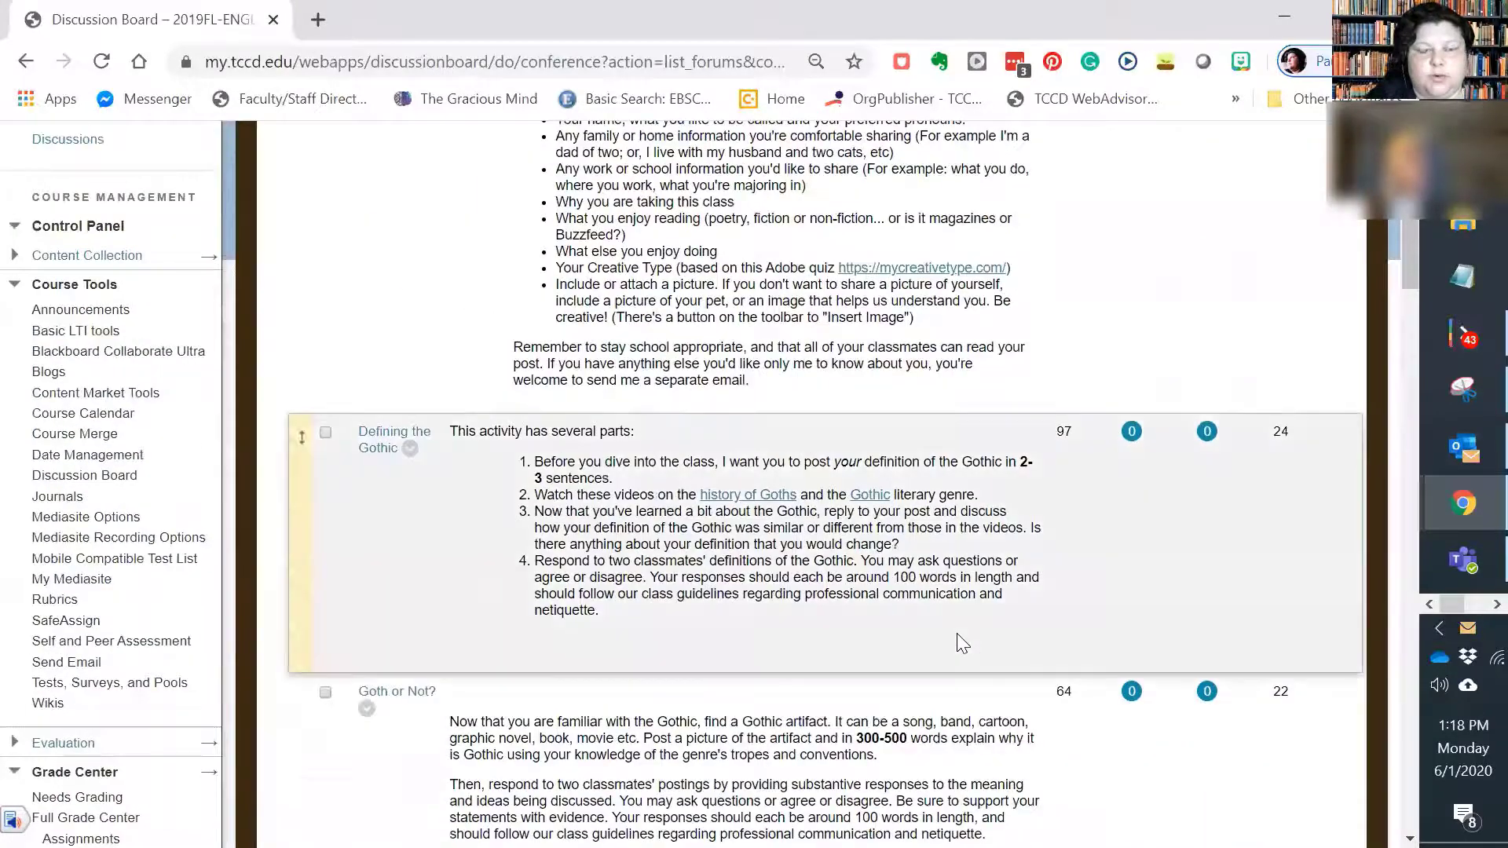
{"action": "scroll", "coordinate": [962, 643], "scroll_direction": "up", "scroll_amount": 10}
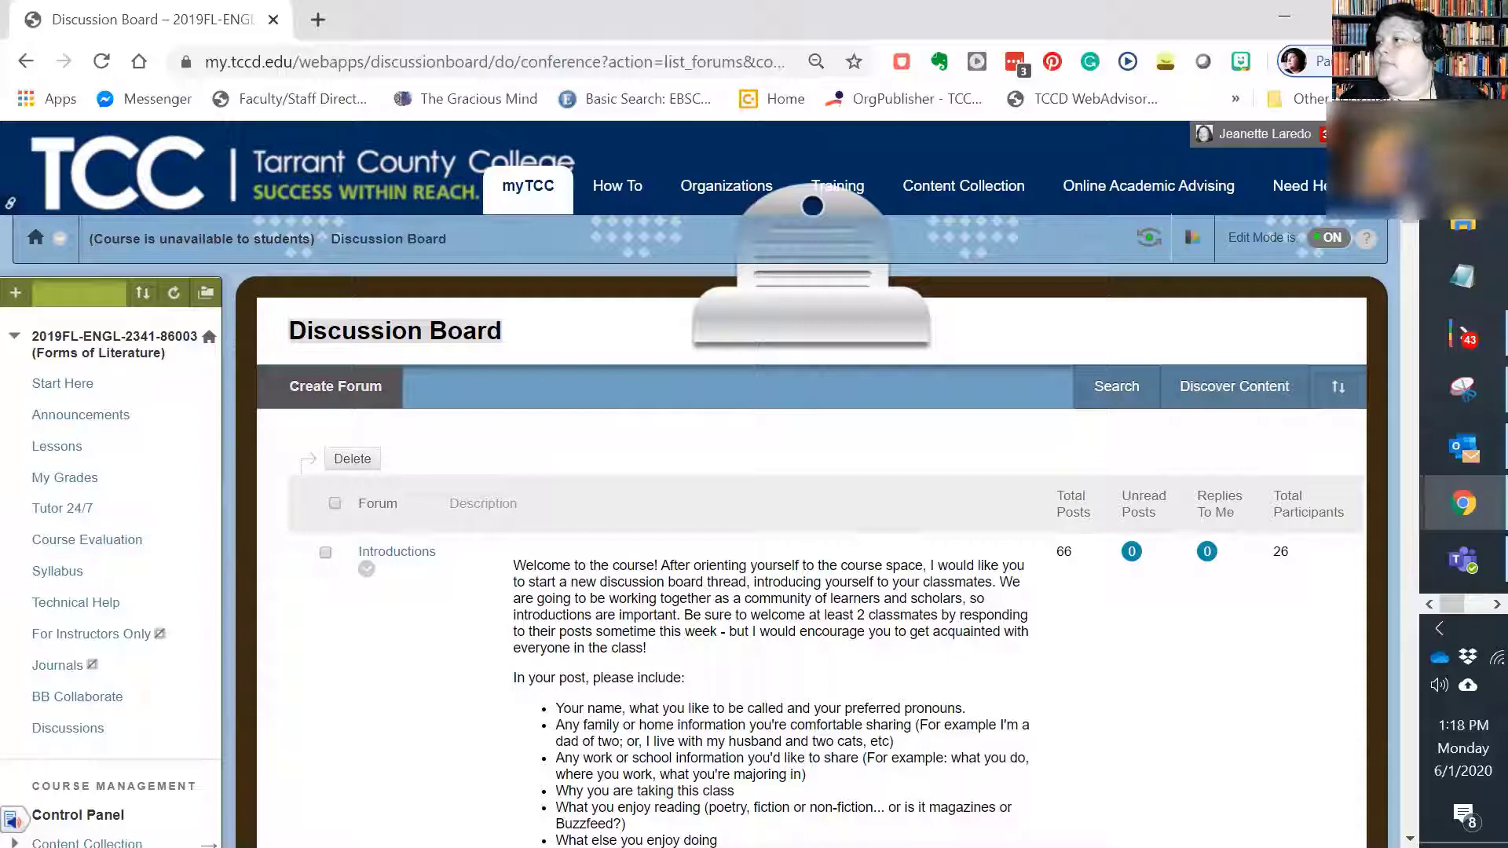
Step: Enter student preview and open the "This is My Introduction" thread in the last Introductions forum of the course discussions
{"action": "left_click", "coordinate": [1142, 242]}
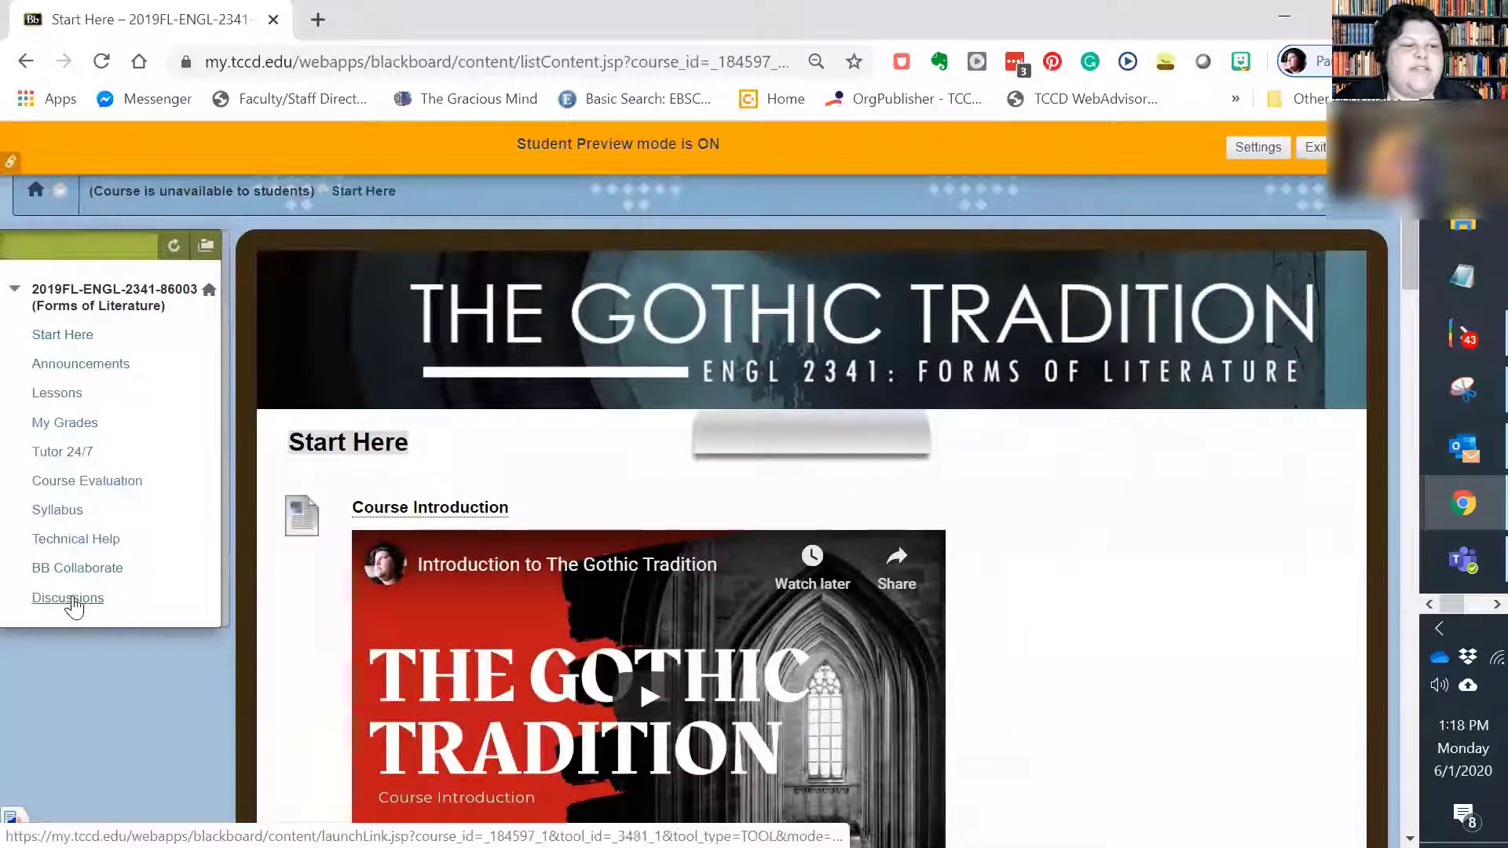
{"action": "left_click", "coordinate": [76, 600]}
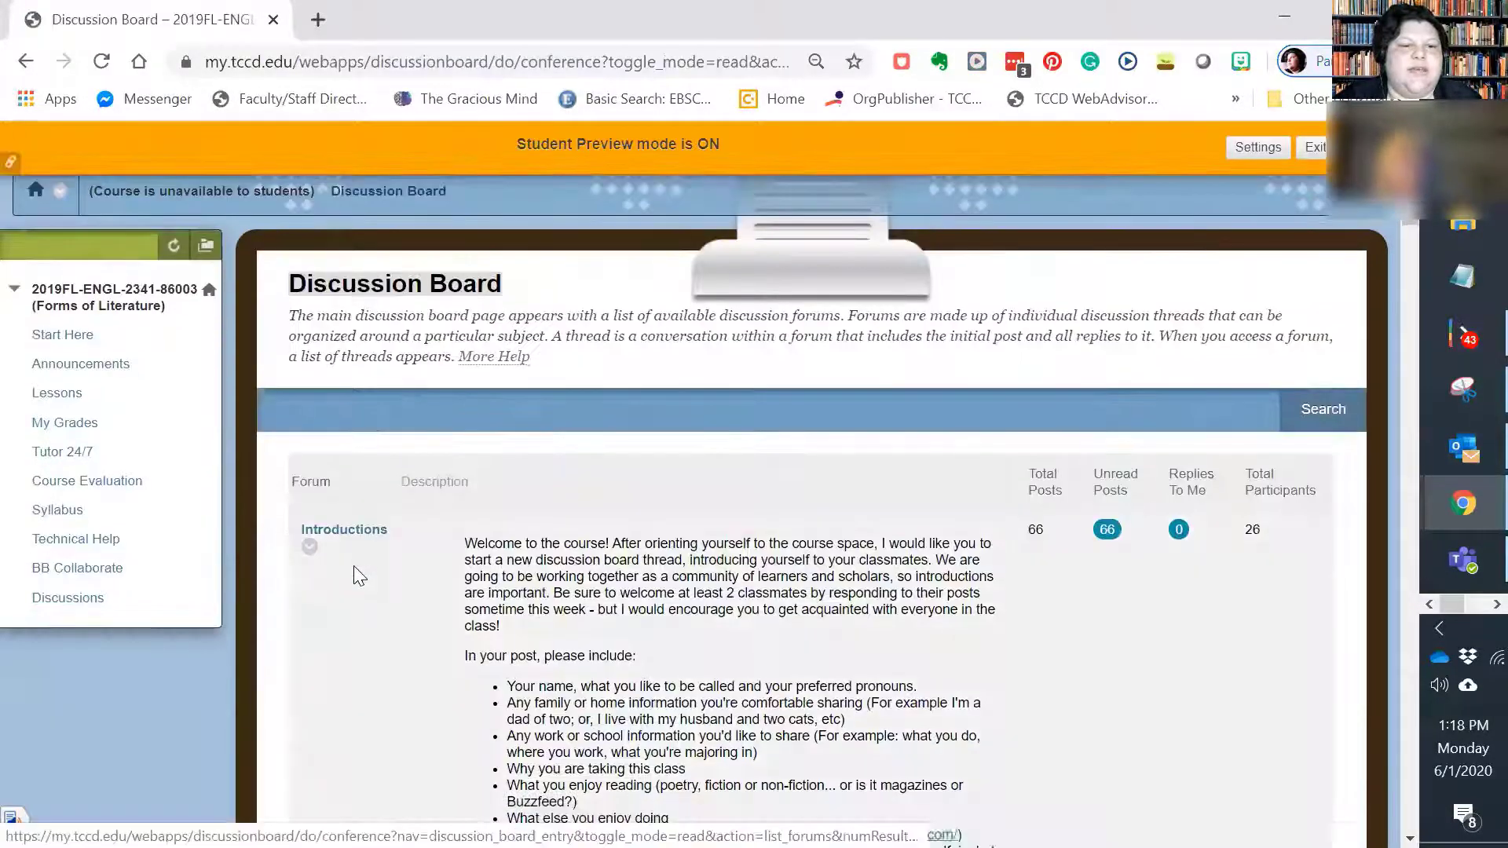
{"action": "scroll", "coordinate": [354, 581], "scroll_direction": "down", "scroll_amount": 10}
{"action": "scroll", "coordinate": [354, 589], "scroll_direction": "down", "scroll_amount": 20}
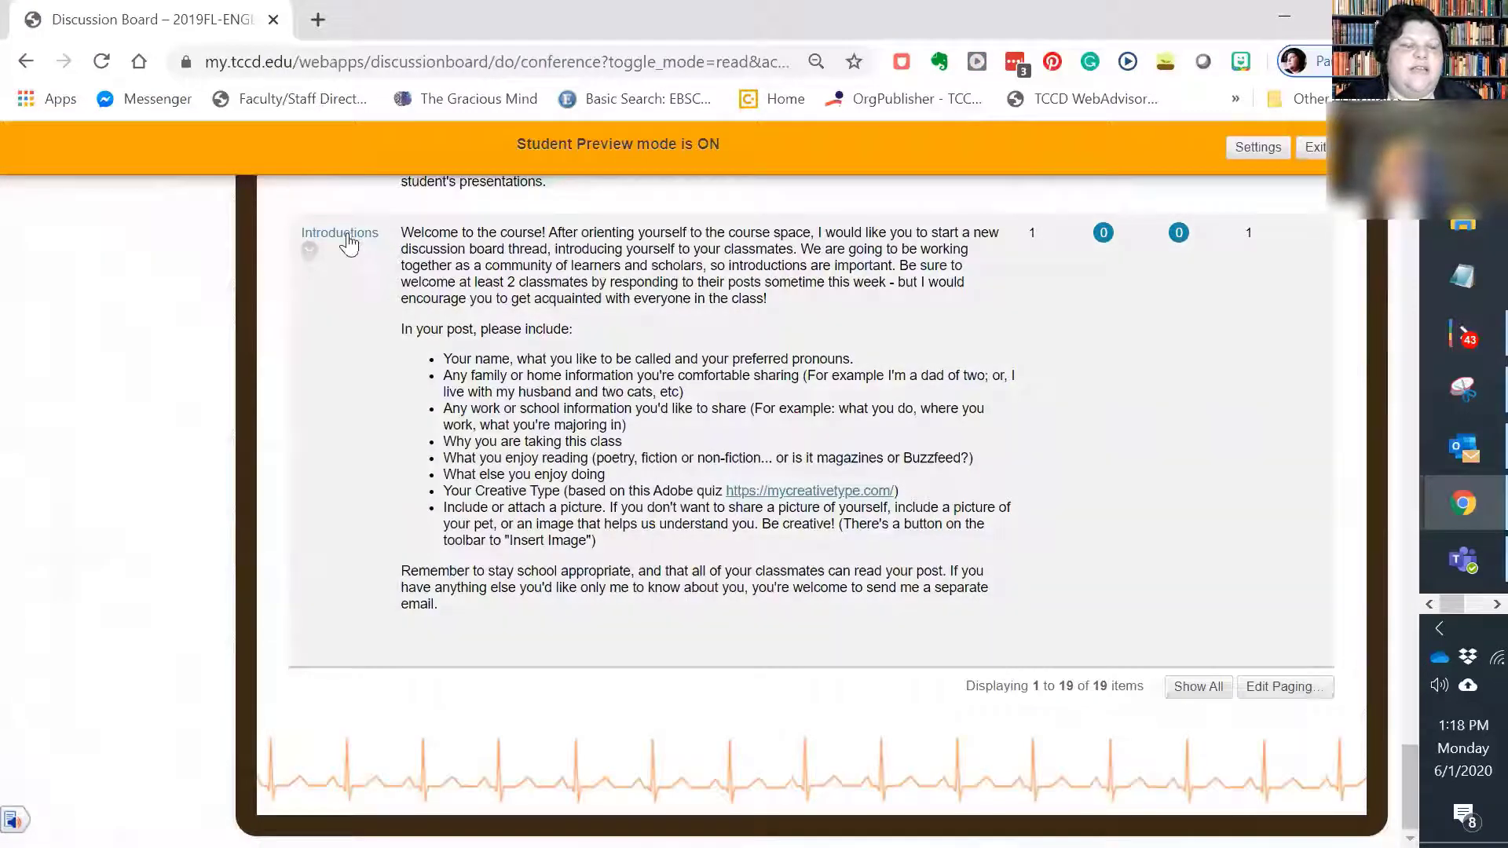
{"action": "left_click", "coordinate": [345, 234]}
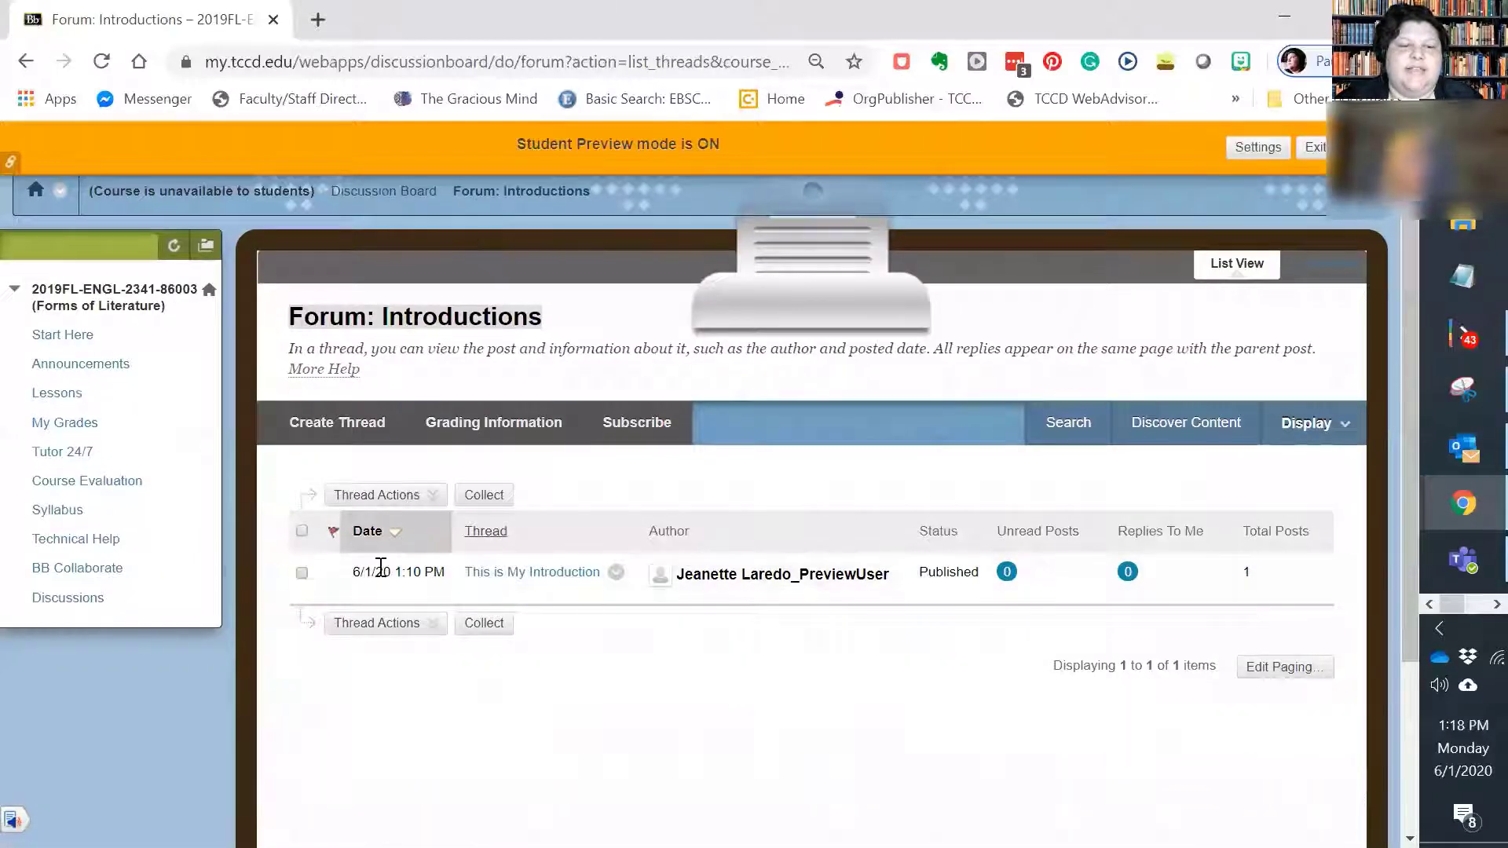
{"action": "left_click", "coordinate": [532, 572]}
{"action": "scroll", "coordinate": [532, 589], "scroll_direction": "down", "scroll_amount": 1}
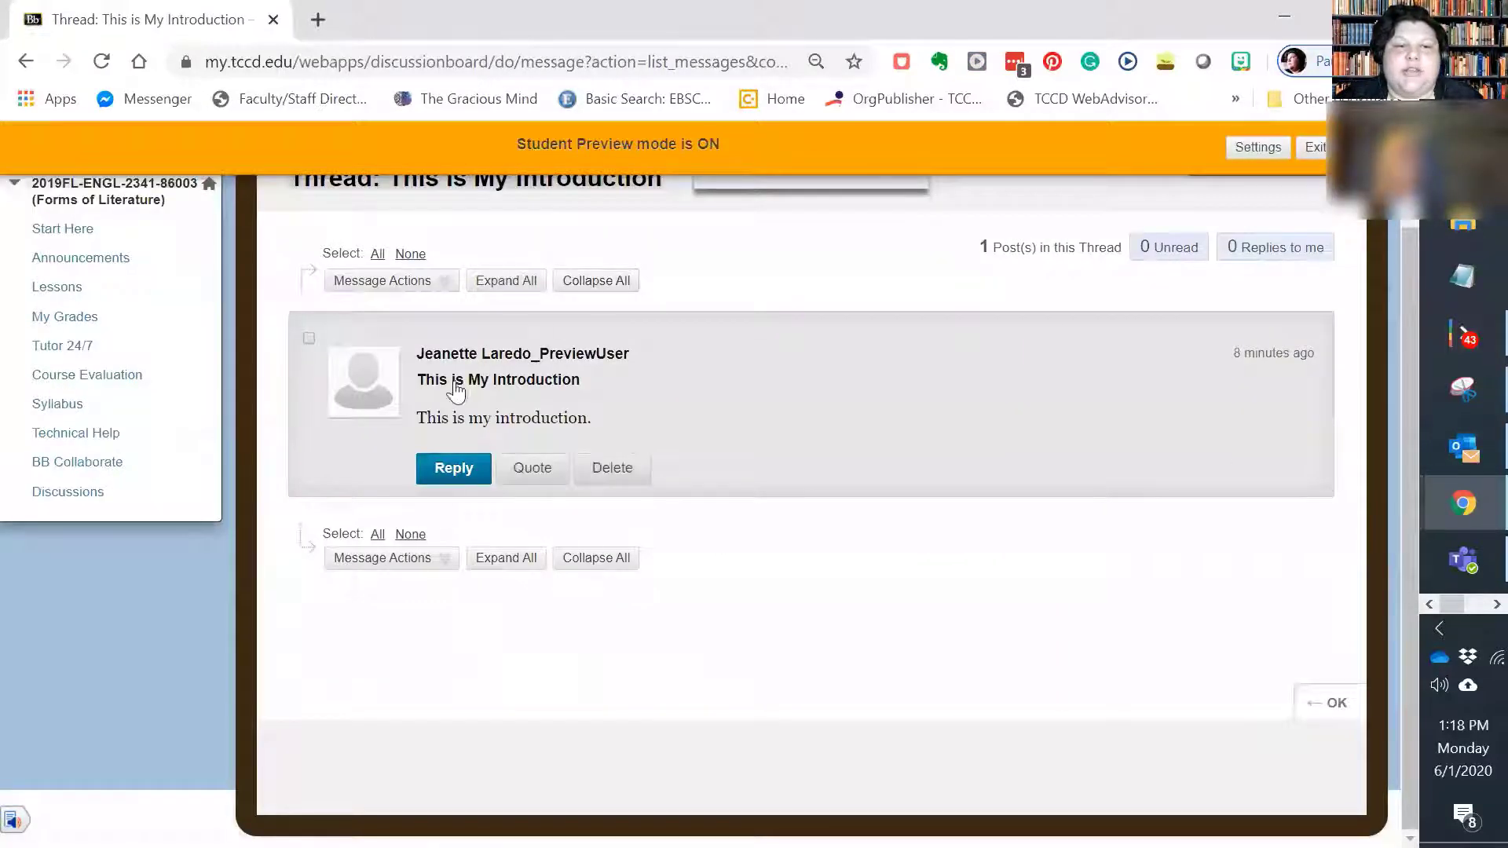
Step: Reply to the "This is My Introduction" post with "Nice introduction. Very concise!" and submit the reply
{"action": "left_click", "coordinate": [456, 471]}
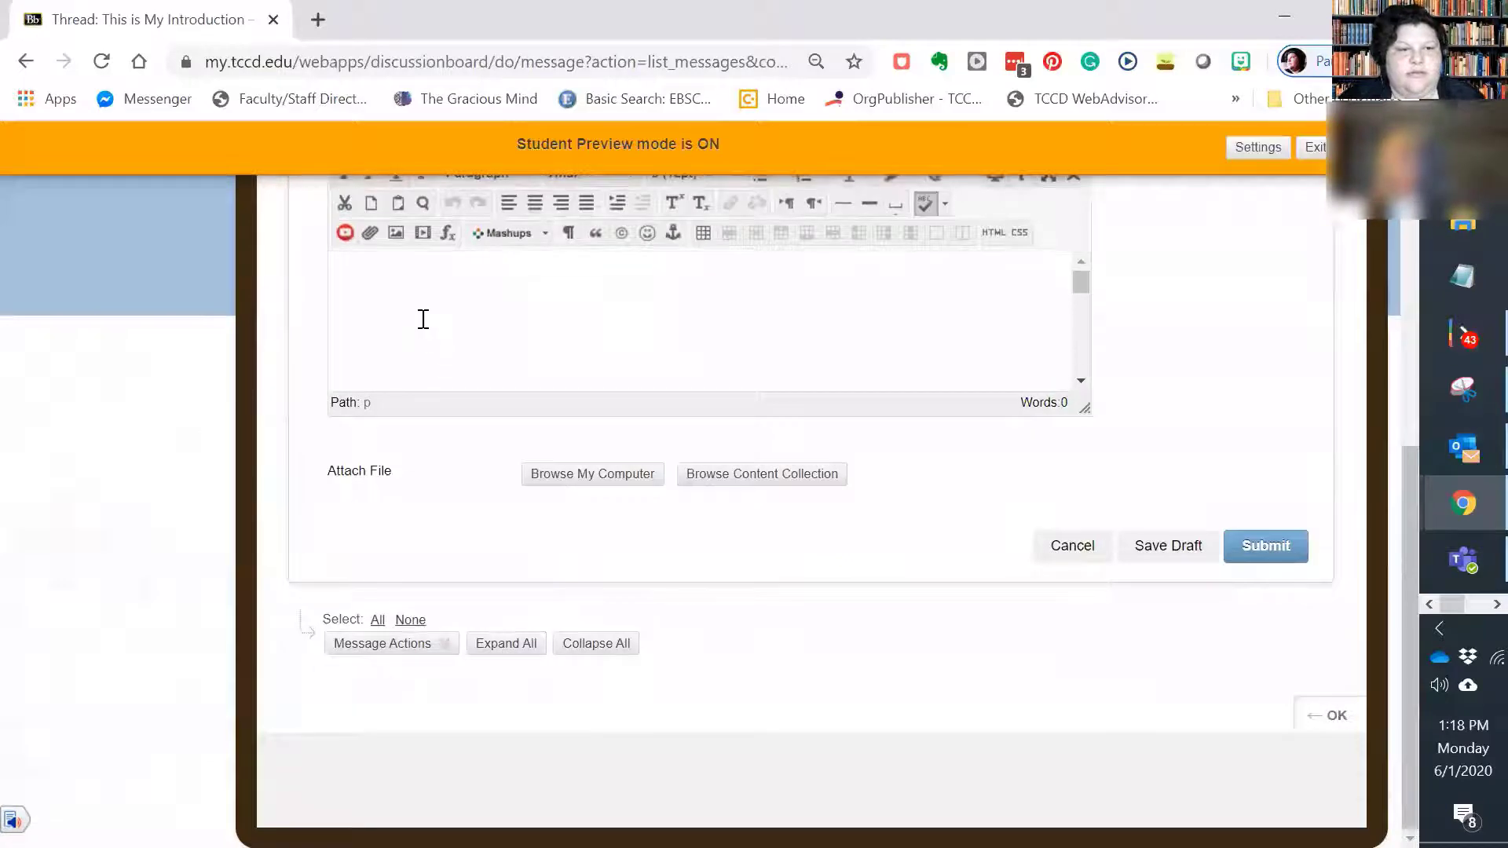
{"action": "left_click", "coordinate": [454, 490]}
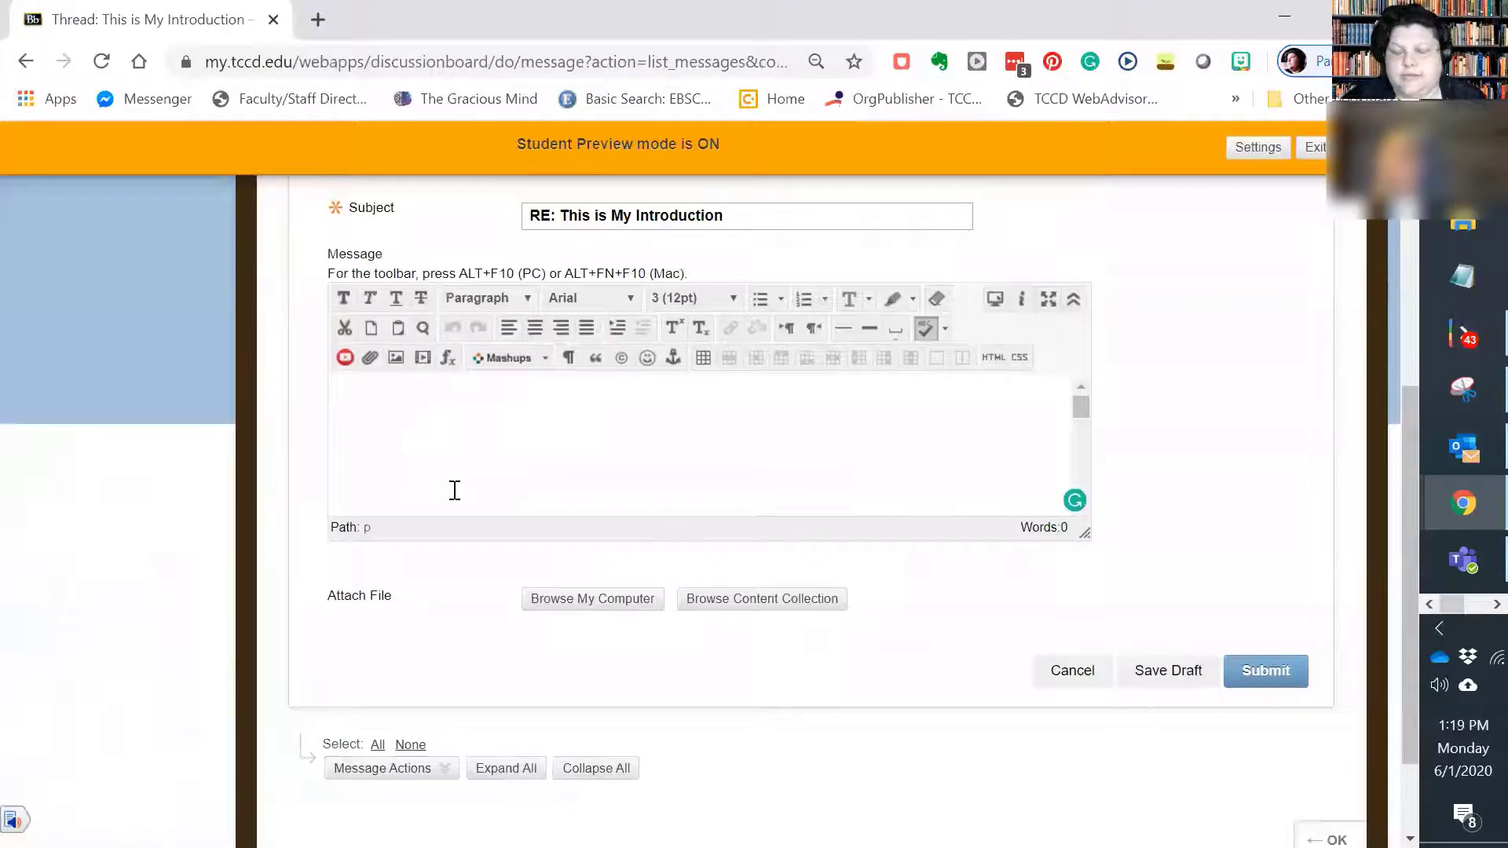
{"action": "type", "text": "Ni"}
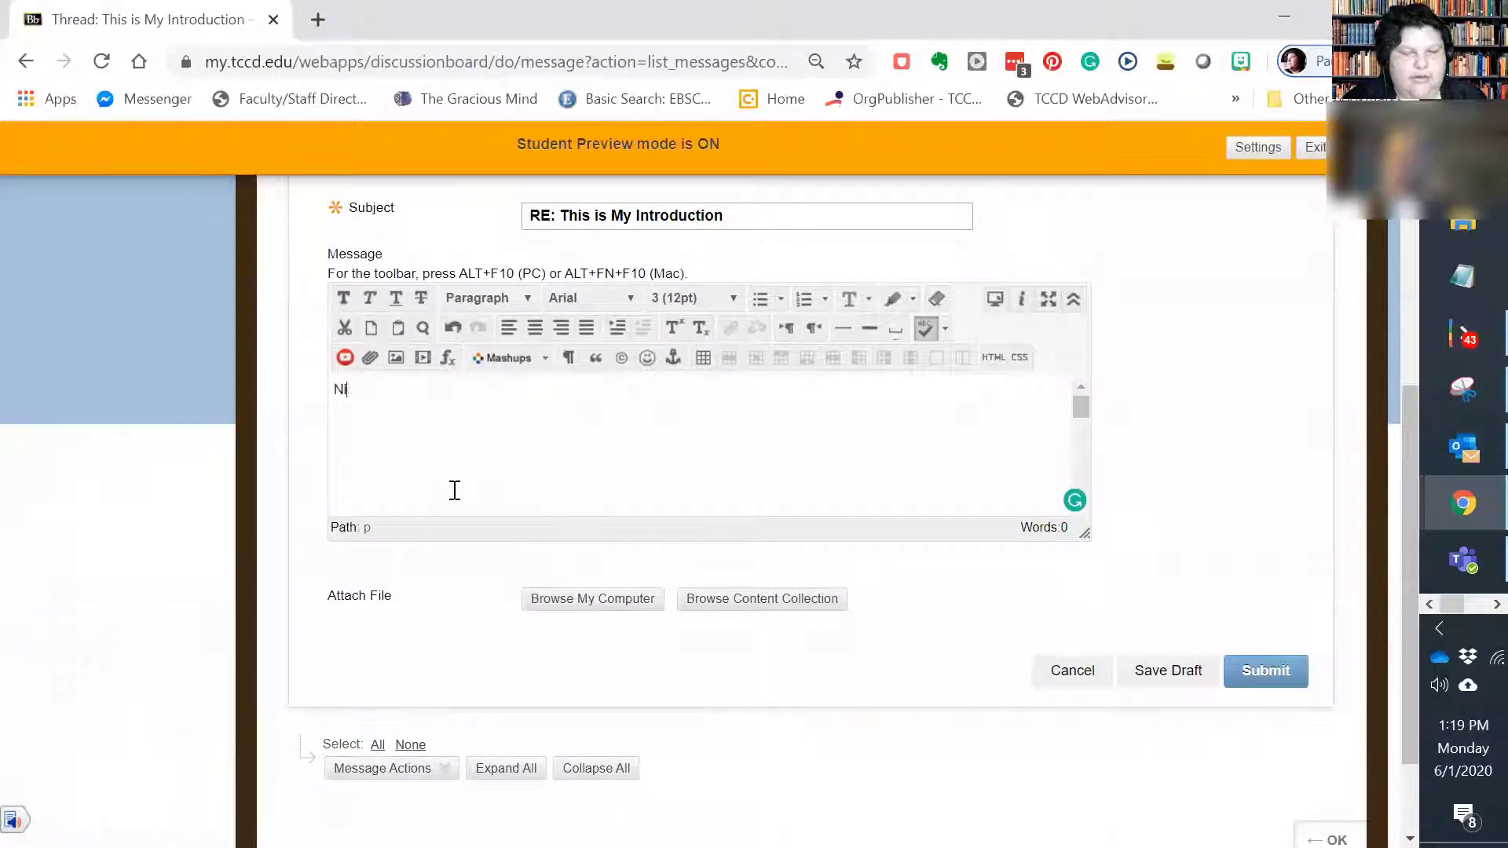
{"action": "type", "text": "ce introduc"}
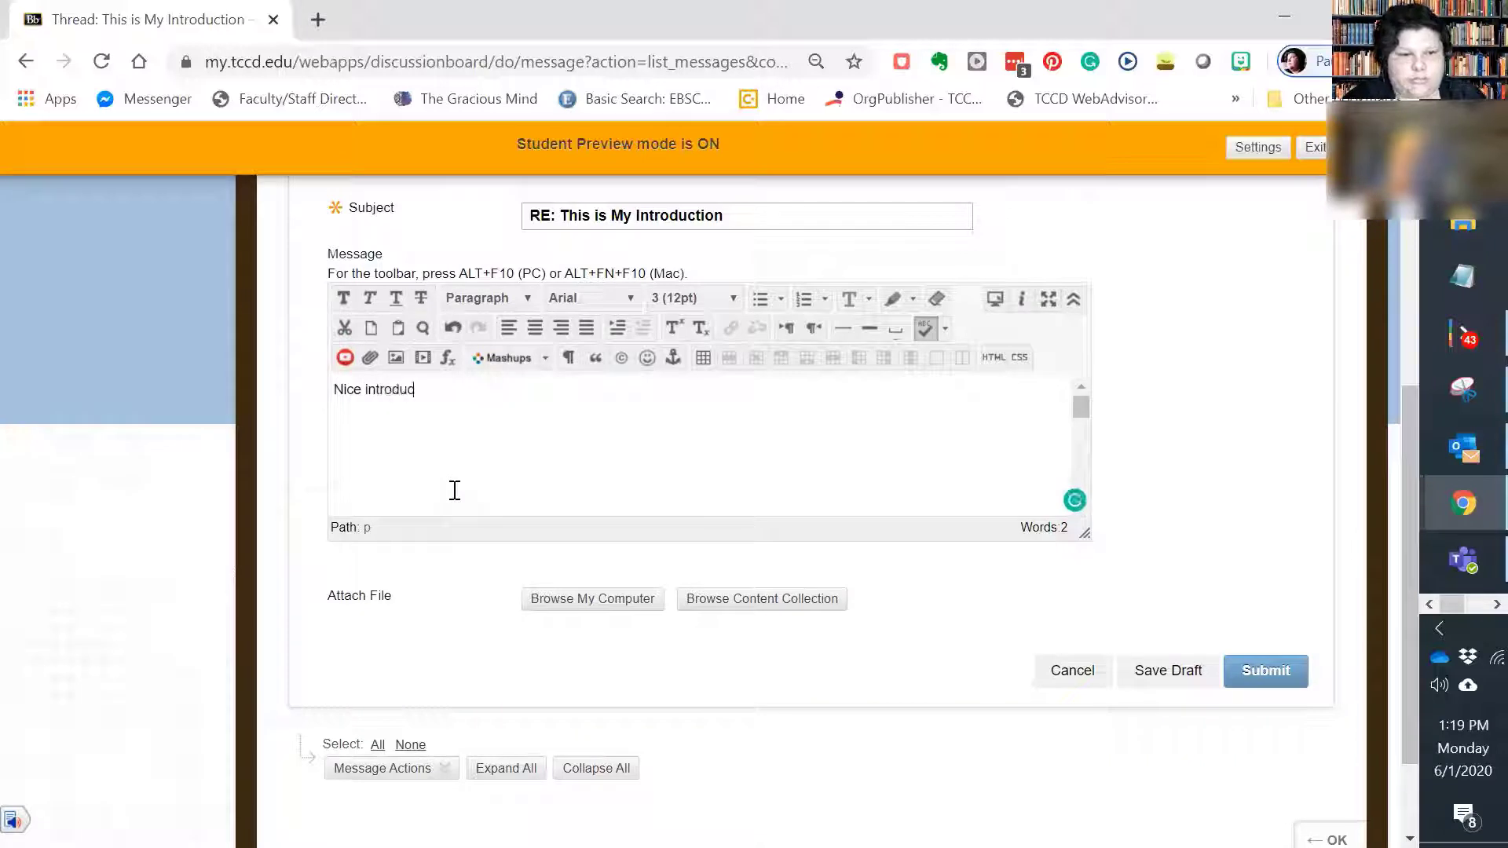
{"action": "type", "text": "tion. V"}
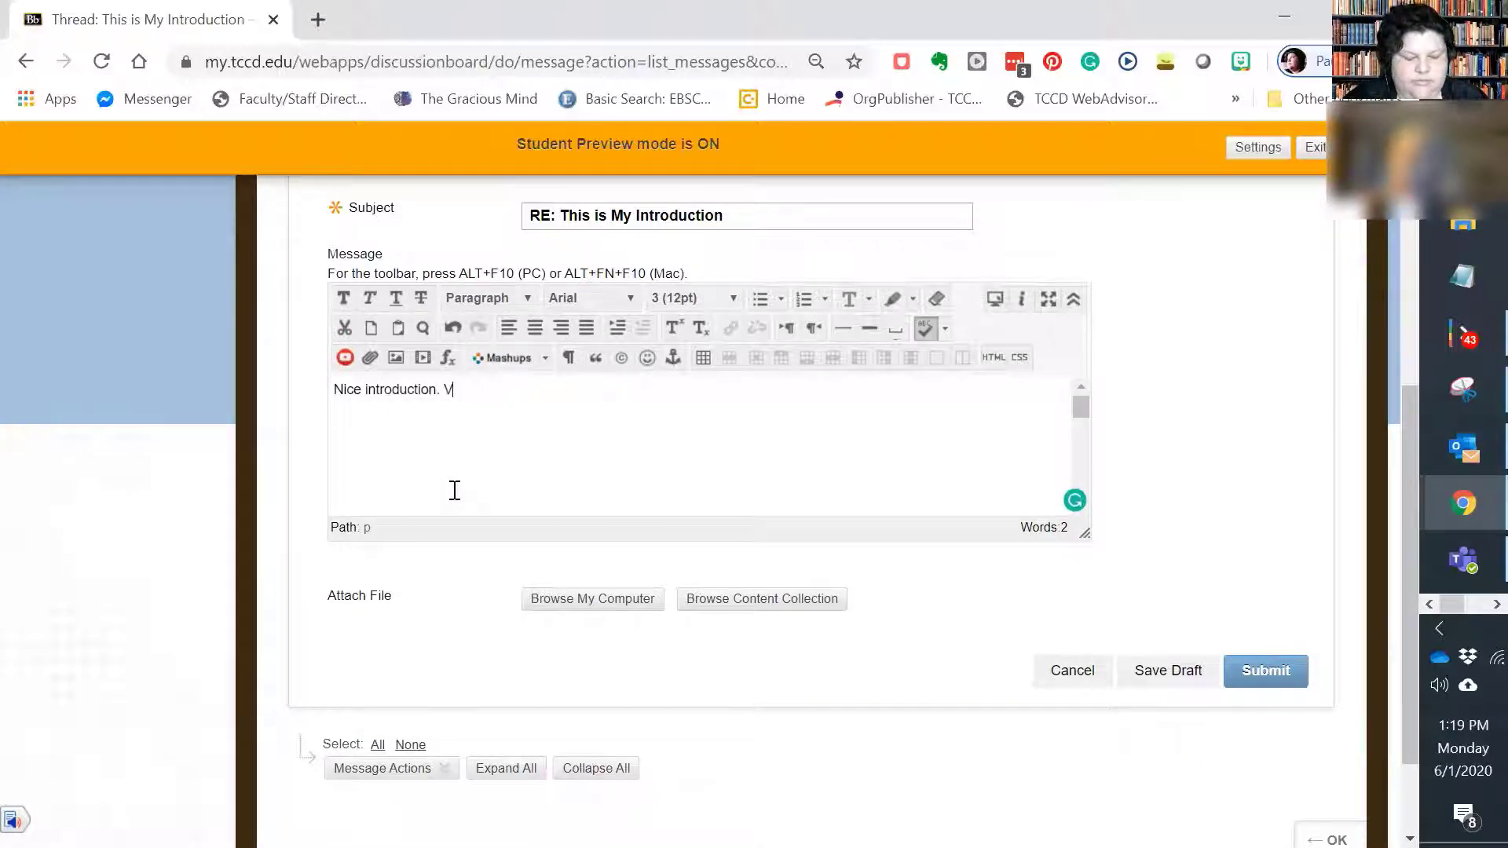
{"action": "type", "text": "ery concise"}
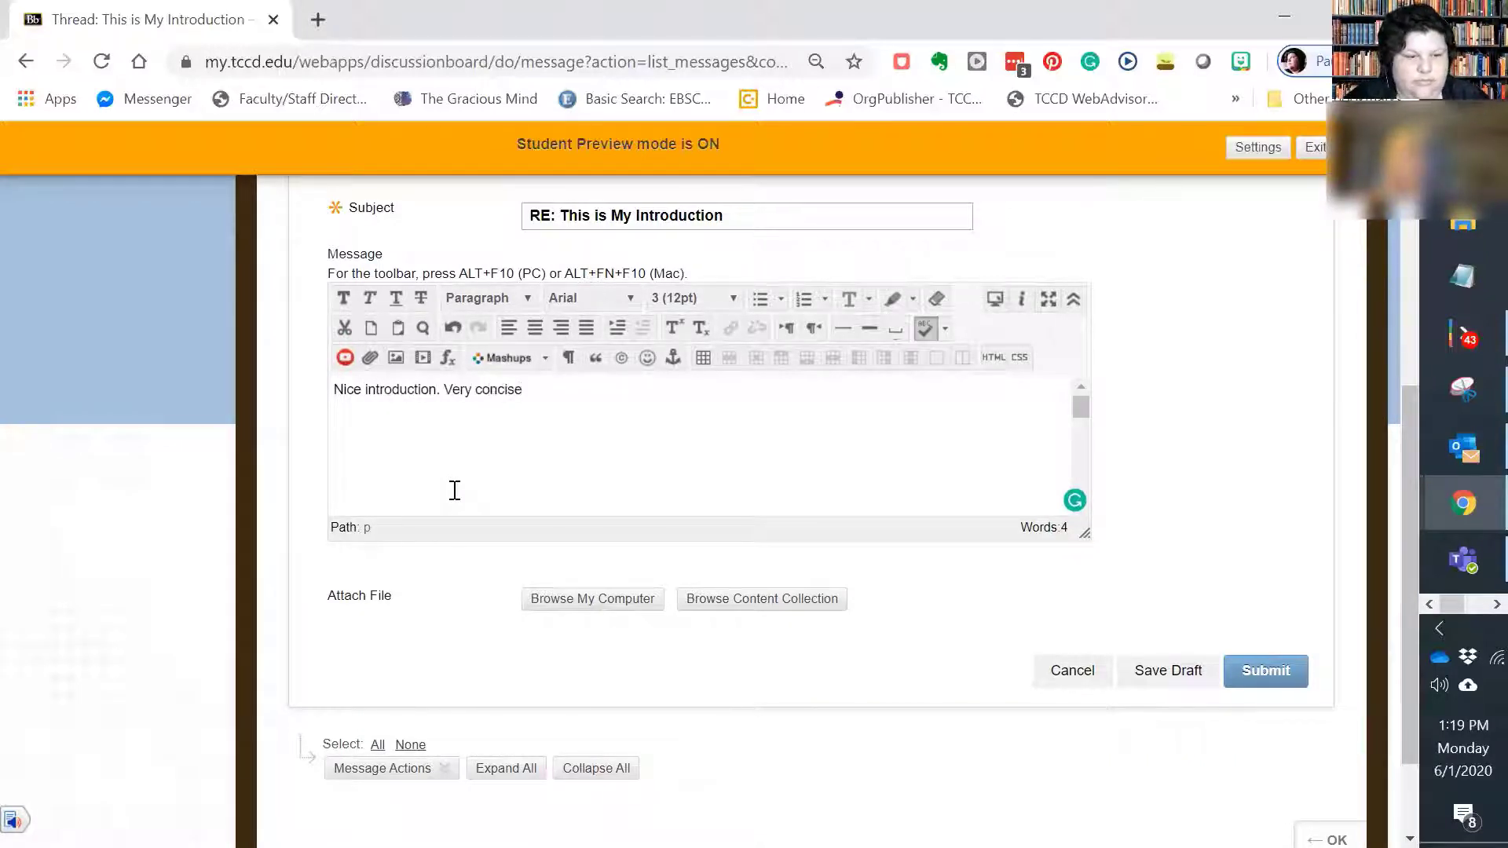
{"action": "type", "text": "!"}
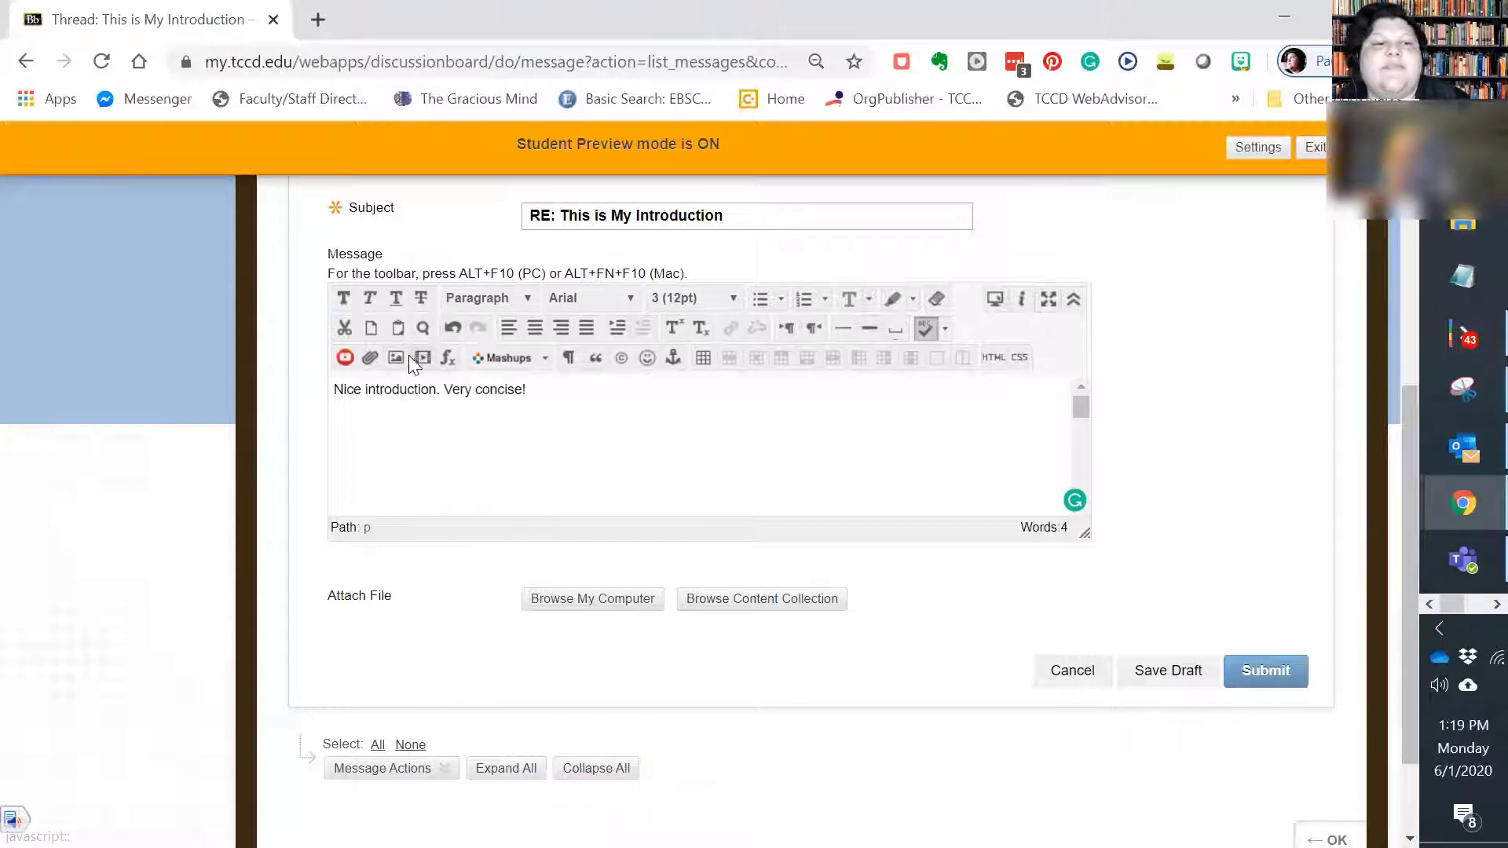
{"action": "scroll", "coordinate": [550, 534], "scroll_direction": "down", "scroll_amount": 2}
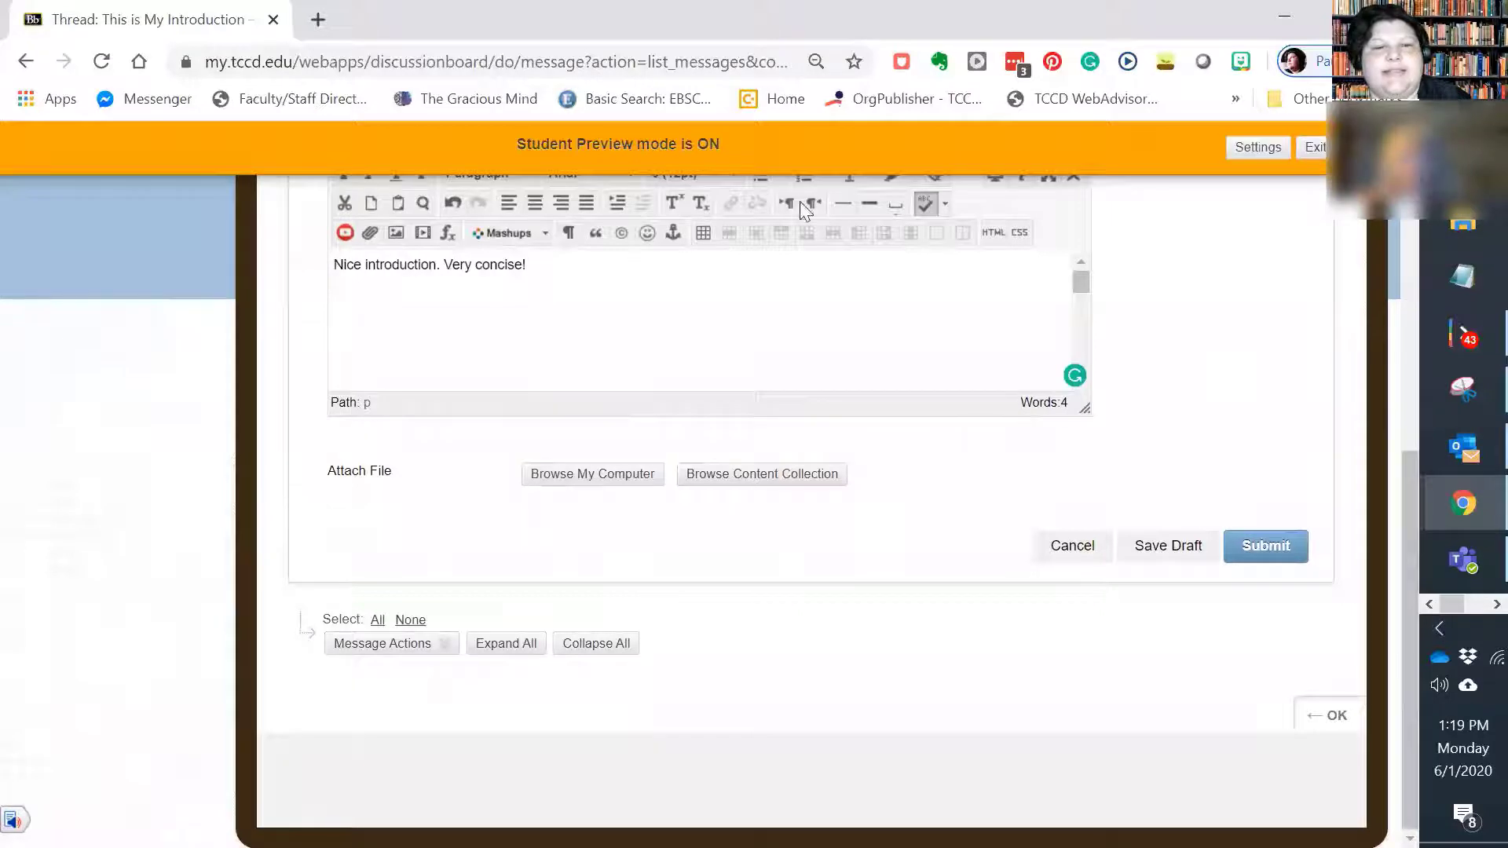
{"action": "left_click", "coordinate": [1291, 550]}
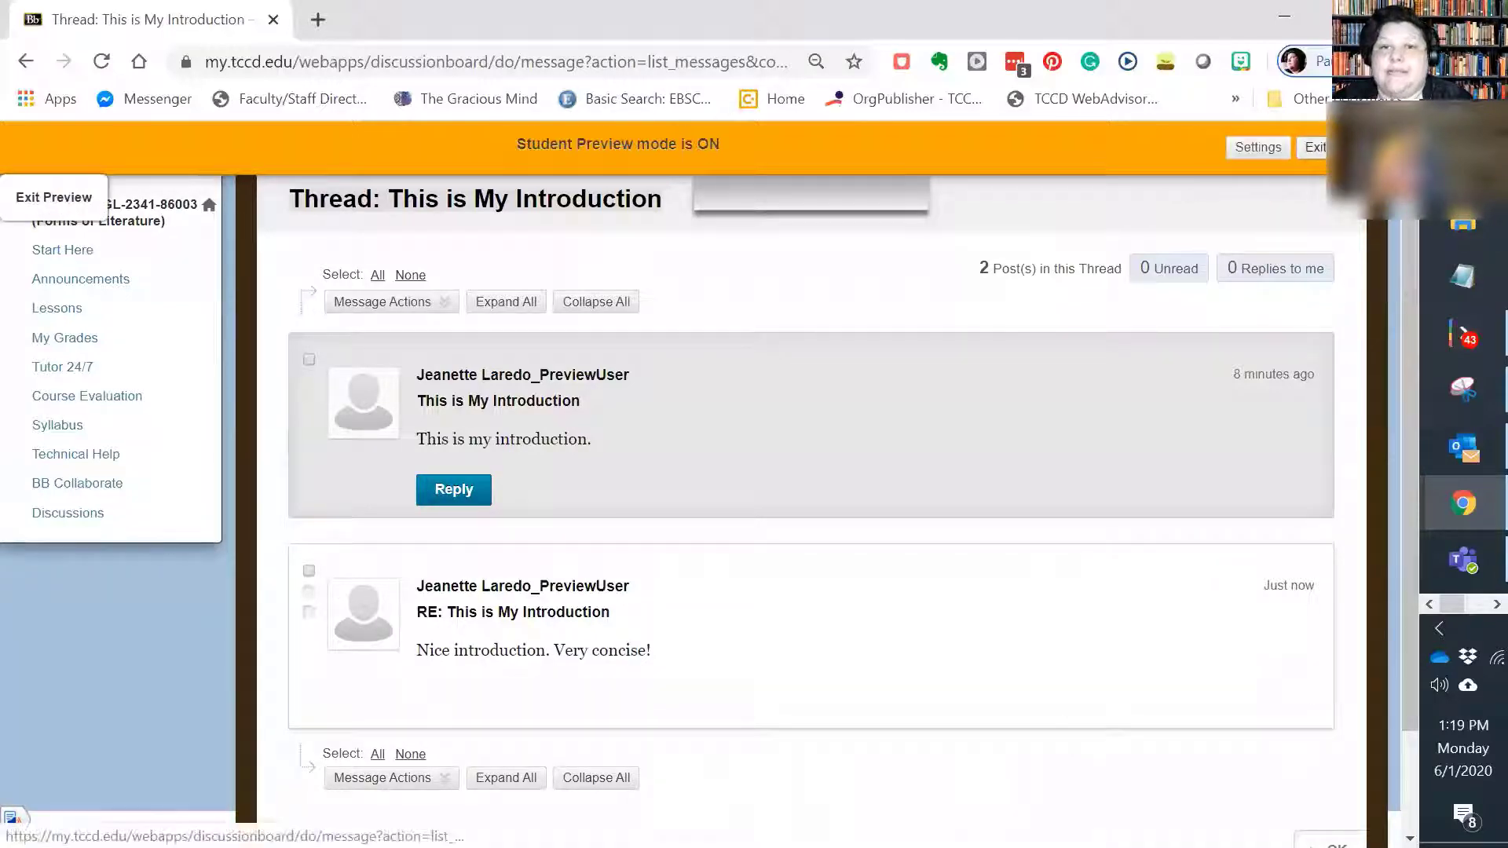
Step: Exit student preview, keeping the preview user and all data
{"action": "left_click", "coordinate": [1336, 147]}
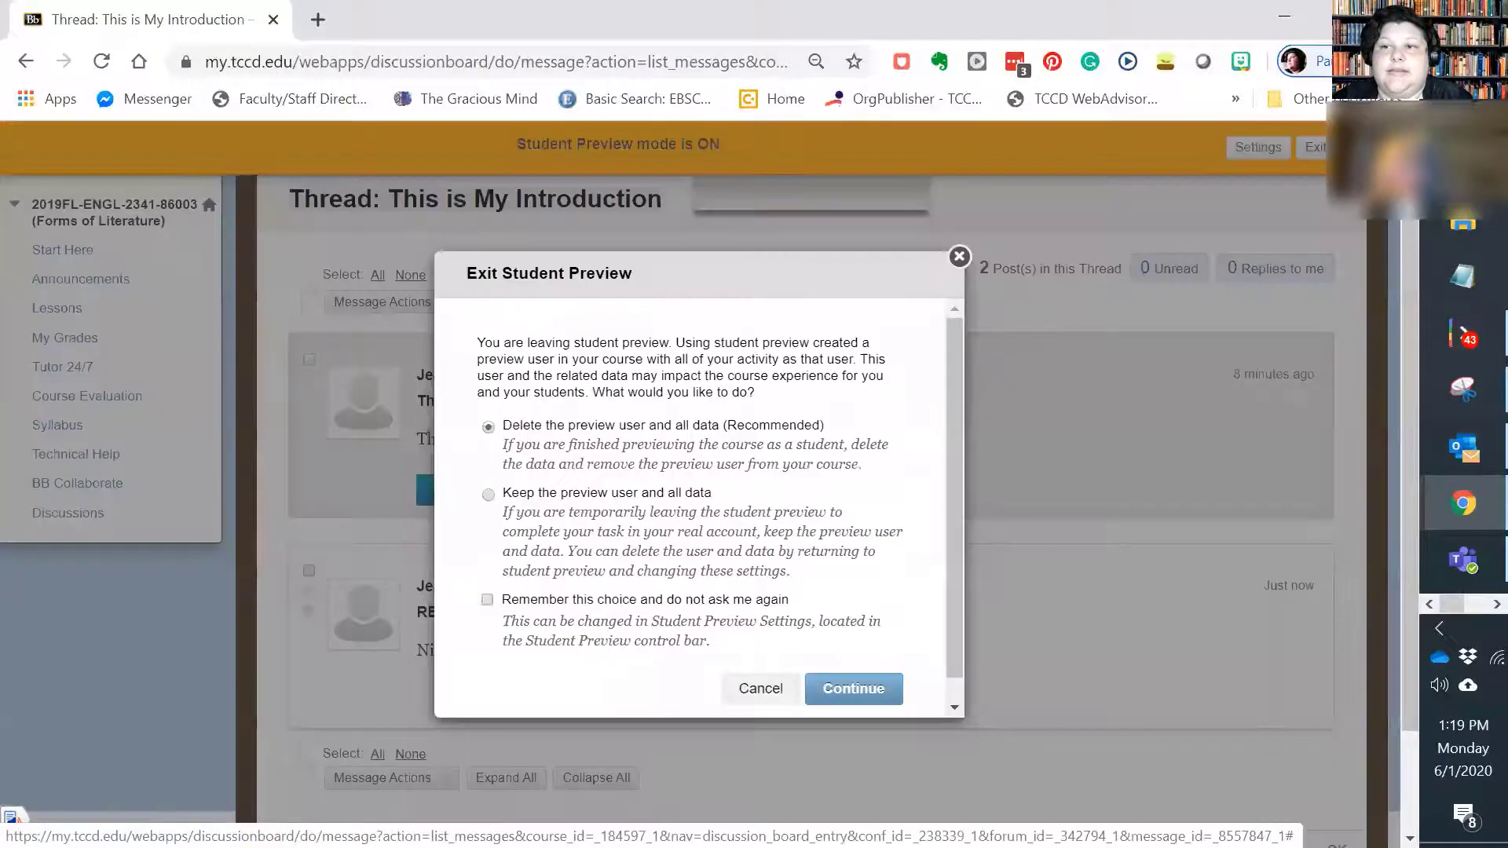
{"action": "left_click", "coordinate": [488, 494]}
{"action": "left_click", "coordinate": [892, 688]}
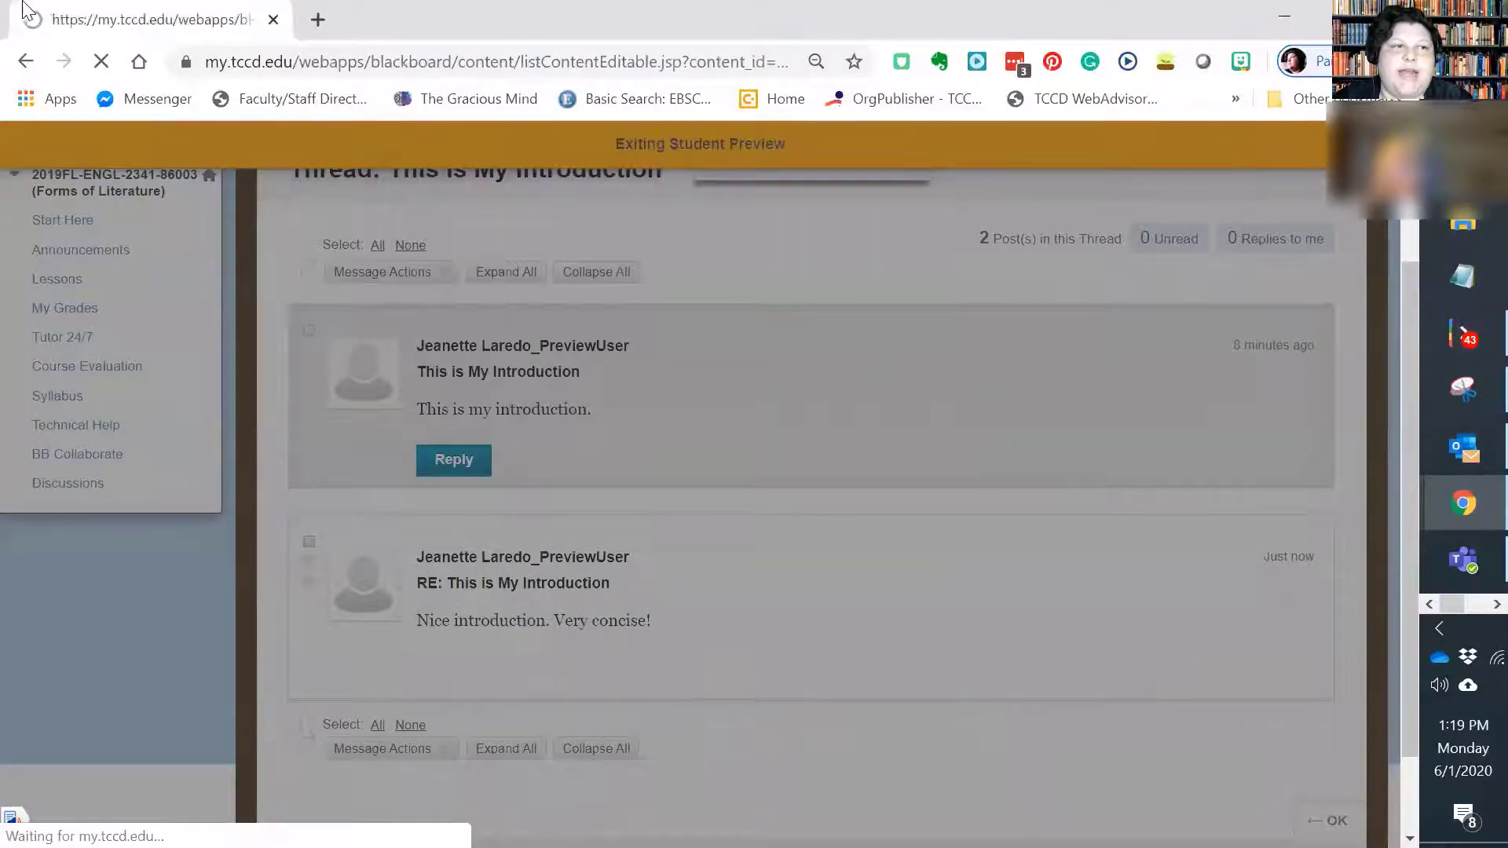
Step: Open the Introductions discussion from the Needs Grading list for all users and review the preview user's posts beside the grading details
{"action": "scroll", "coordinate": [82, 499], "scroll_direction": "down", "scroll_amount": 15}
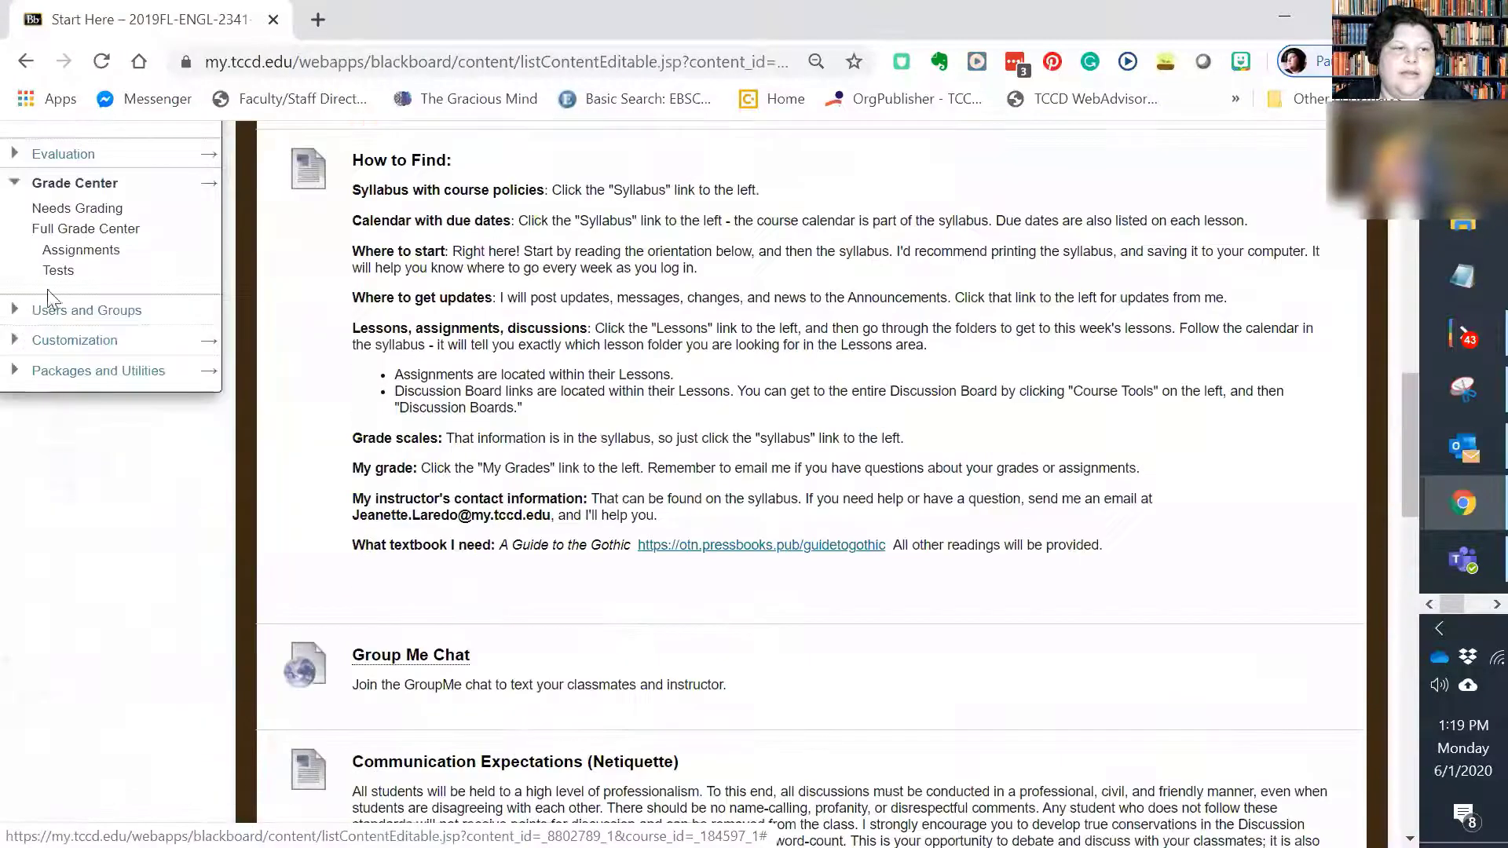
{"action": "left_click", "coordinate": [79, 209]}
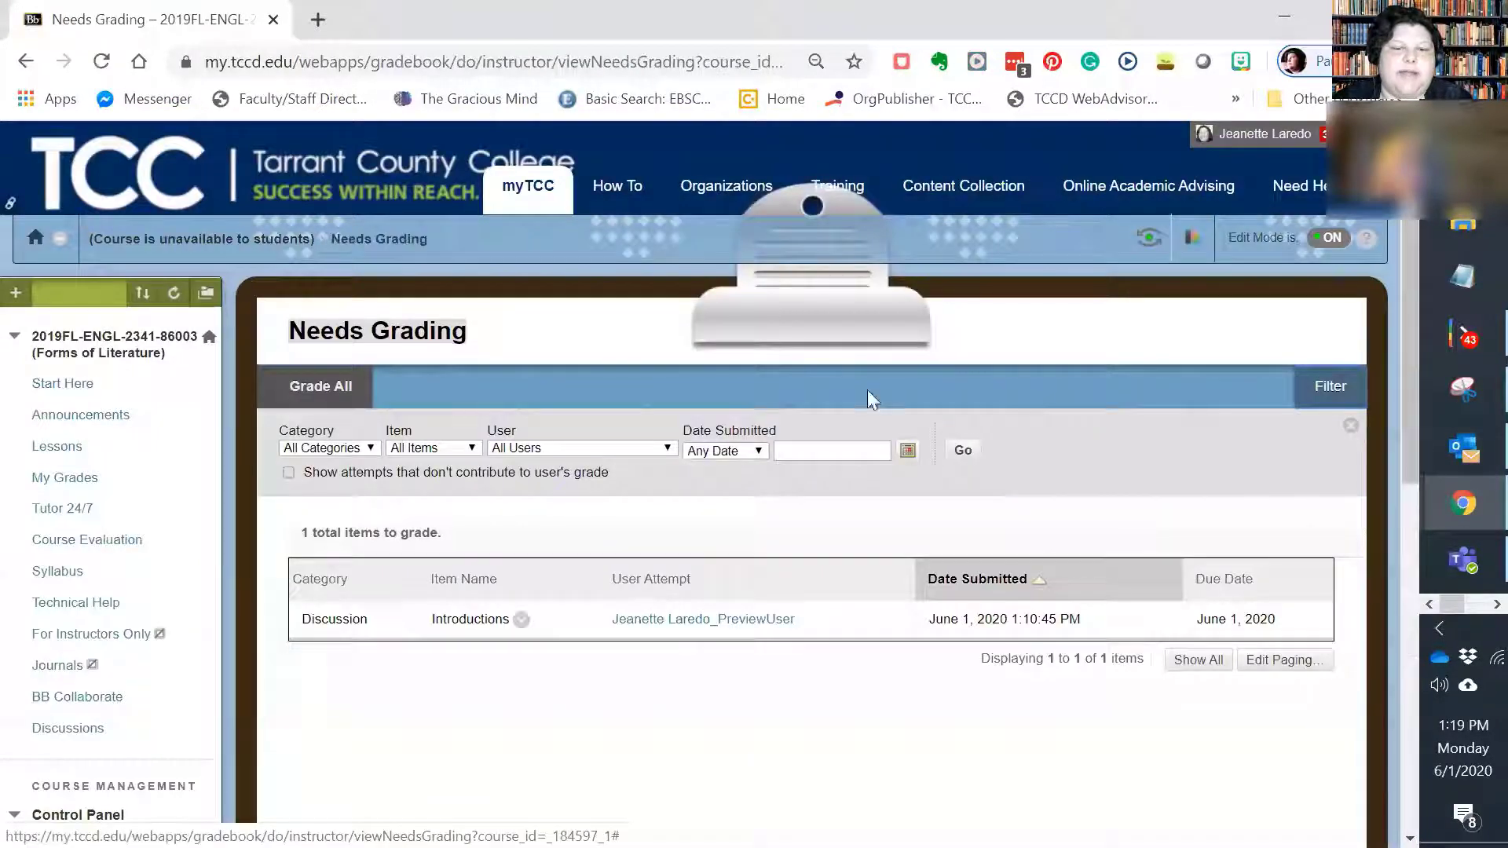
{"action": "left_click", "coordinate": [521, 620]}
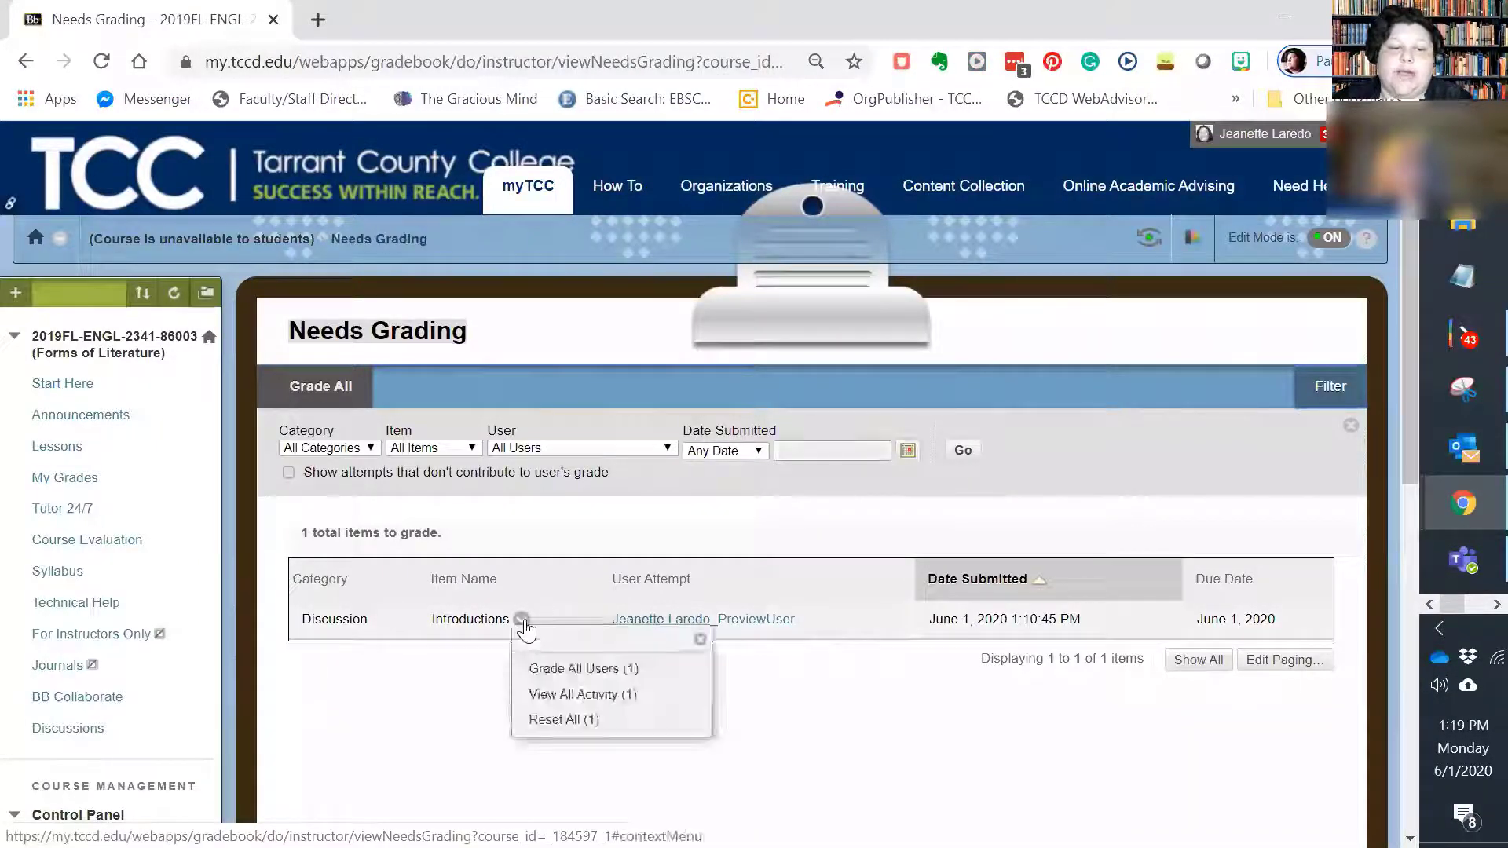
{"action": "left_click", "coordinate": [558, 669]}
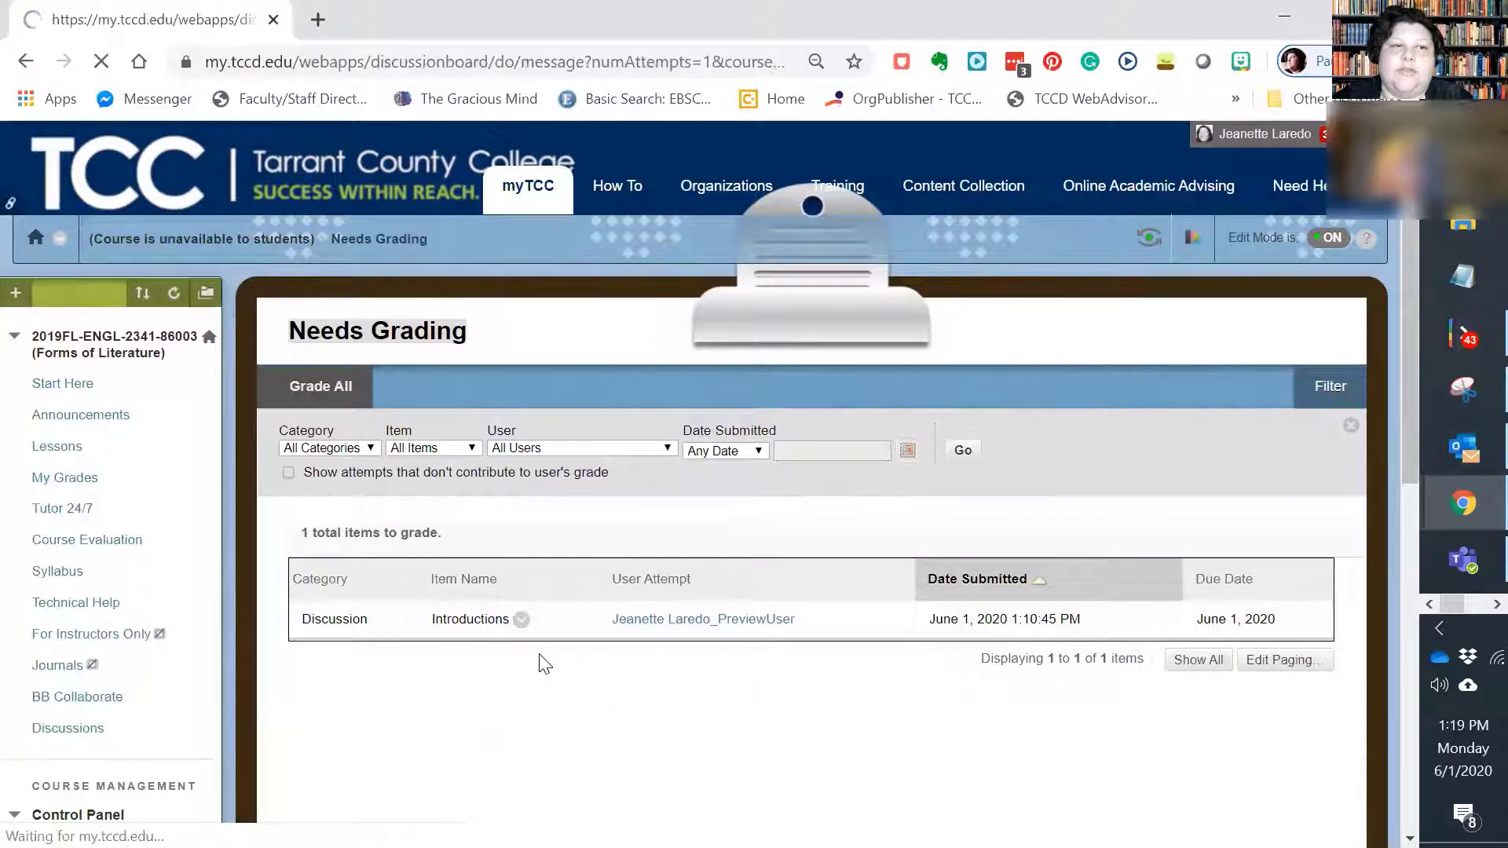
{"action": "scroll", "coordinate": [537, 649], "scroll_direction": "down", "scroll_amount": 2}
{"action": "scroll", "coordinate": [542, 654], "scroll_direction": "down", "scroll_amount": 4}
{"action": "scroll", "coordinate": [551, 653], "scroll_direction": "up", "scroll_amount": 3}
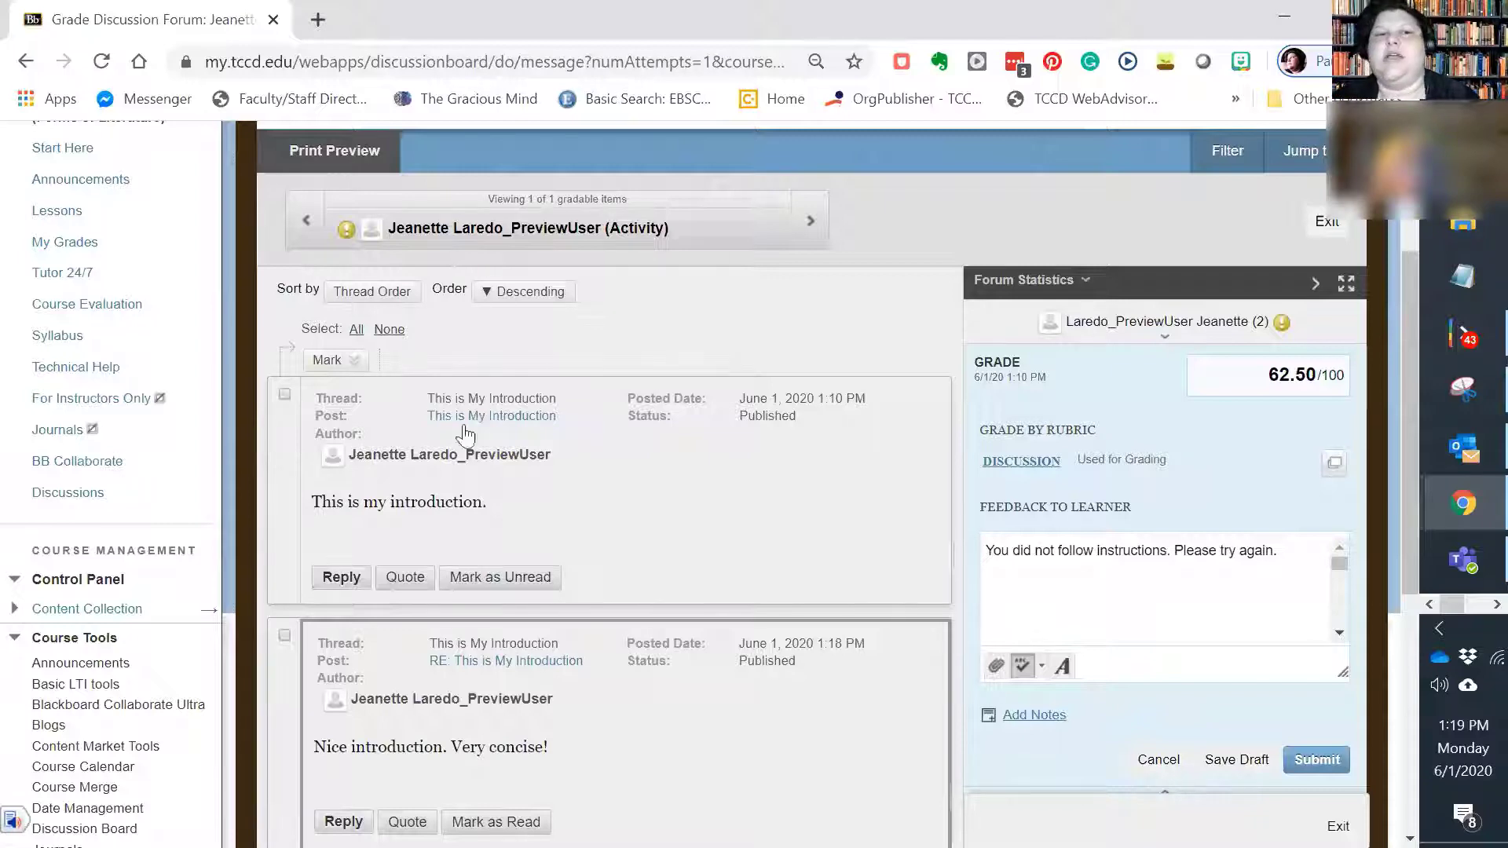
{"action": "scroll", "coordinate": [464, 432], "scroll_direction": "down", "scroll_amount": 3}
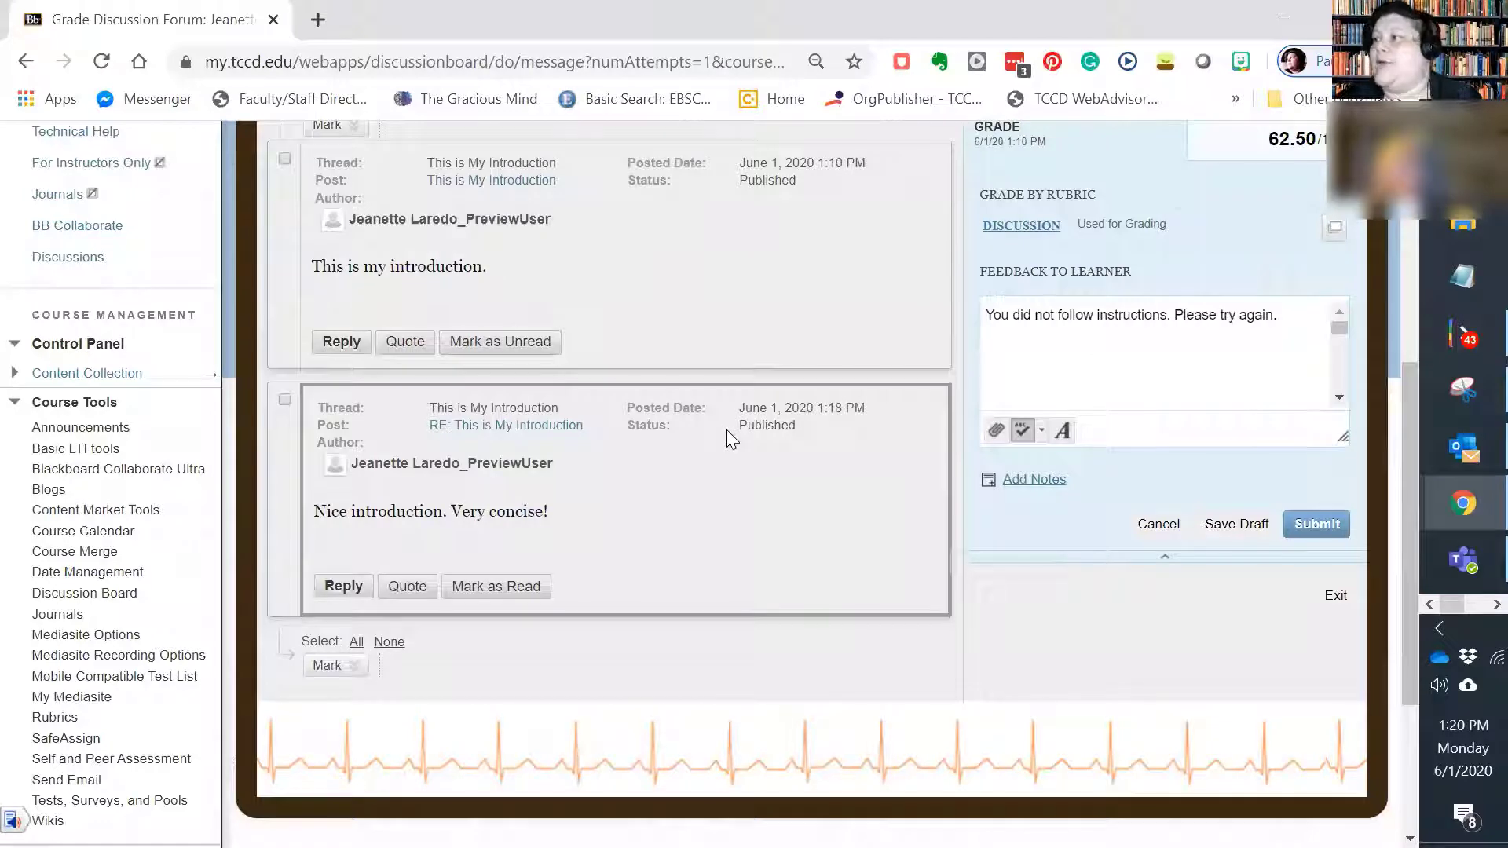
{"action": "scroll", "coordinate": [746, 436], "scroll_direction": "up", "scroll_amount": 2}
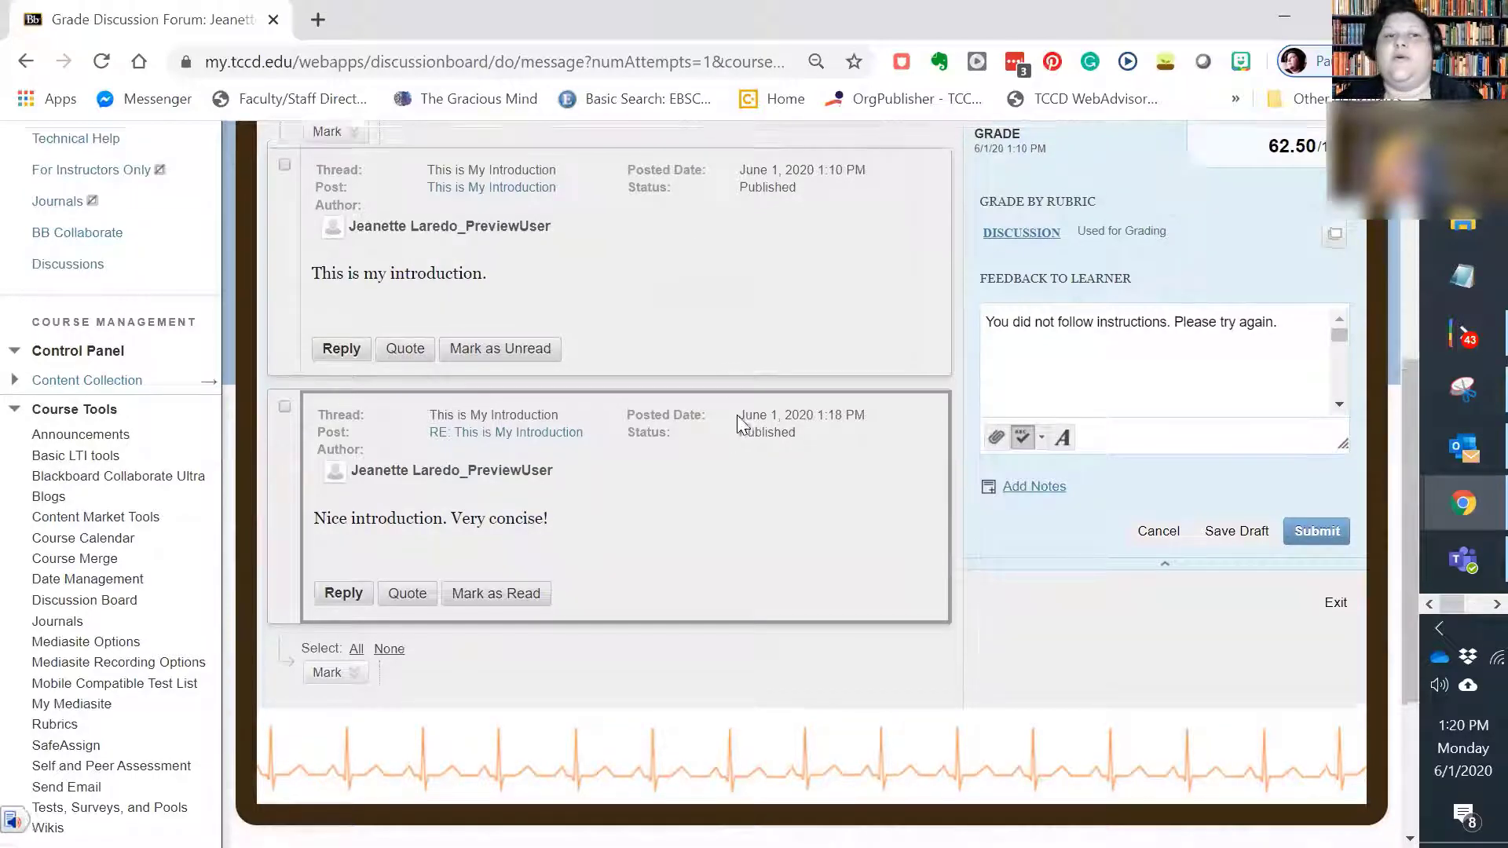